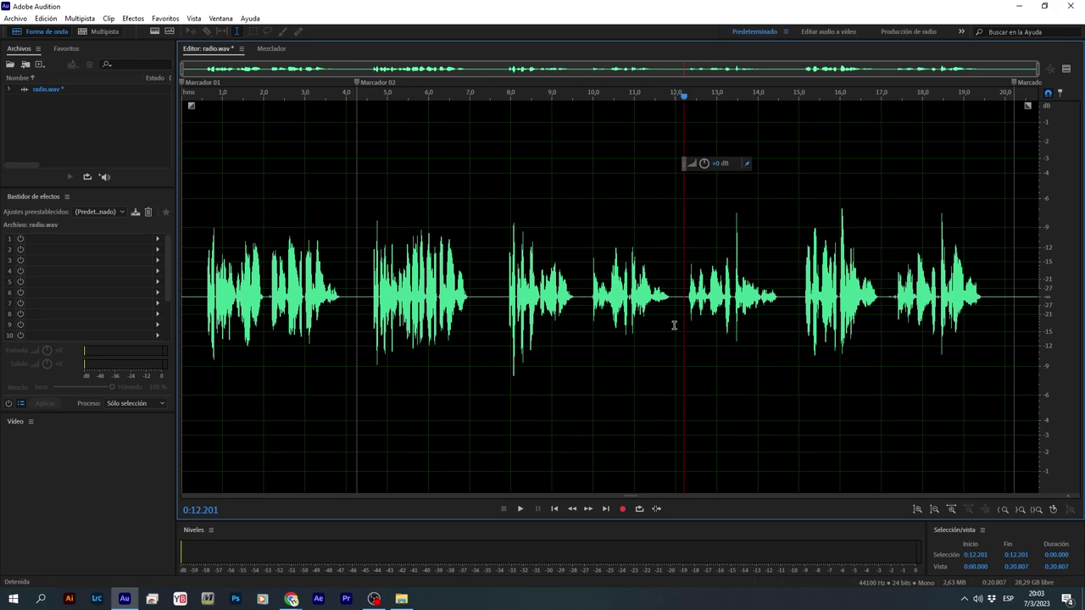
Step: Select the silent gap from about 7.14 to 7.82 s and play it to check its noise level
left_click_drag(476, 319, 500, 344)
left_click(487, 320)
left_click(478, 326)
left_click_drag(475, 327, 503, 360)
key("space")
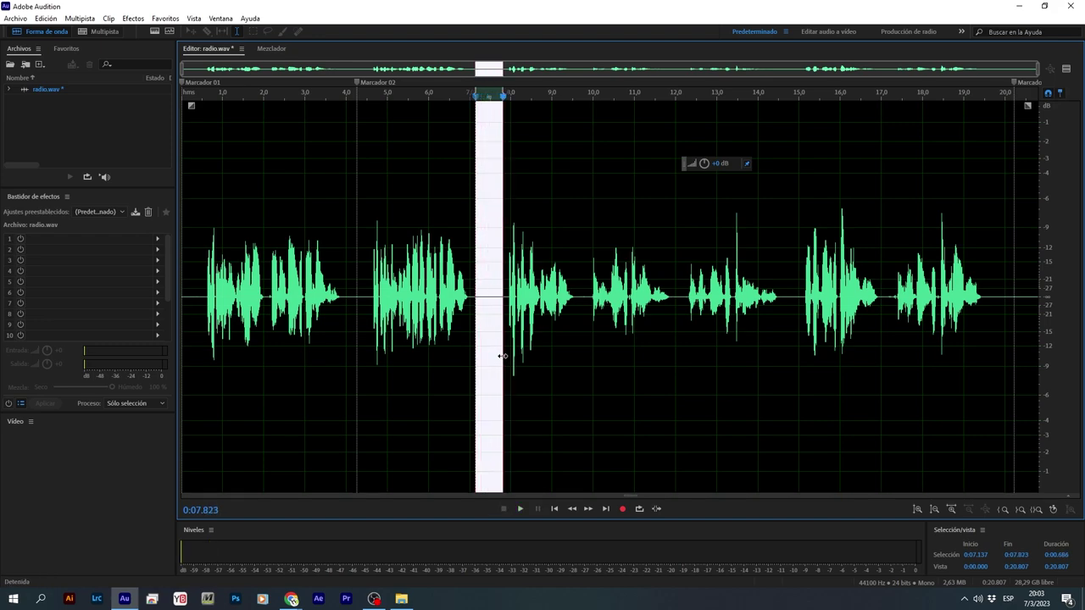
key("space")
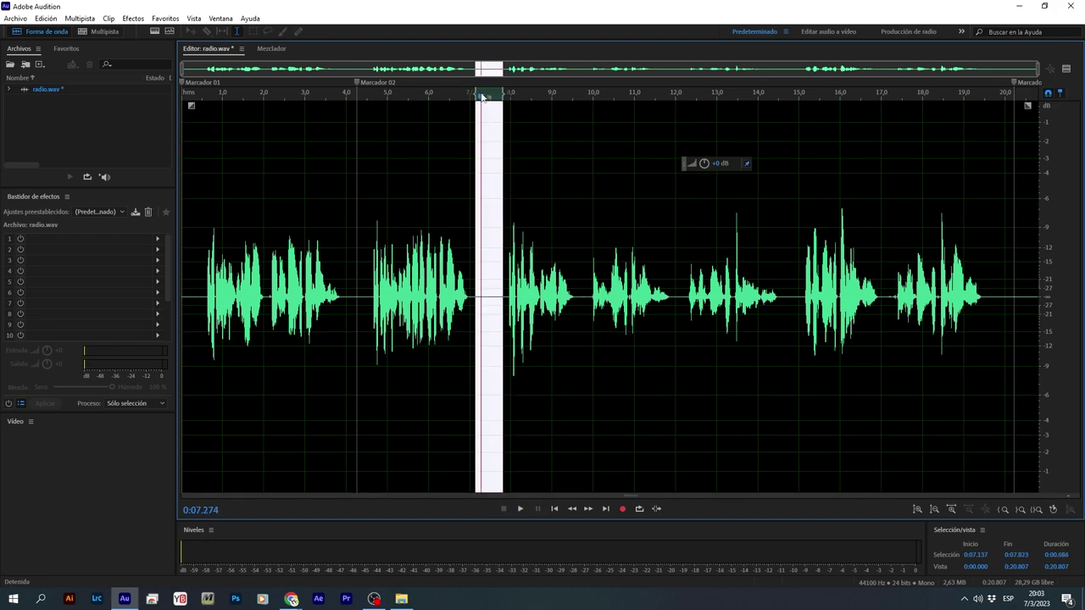
key("space")
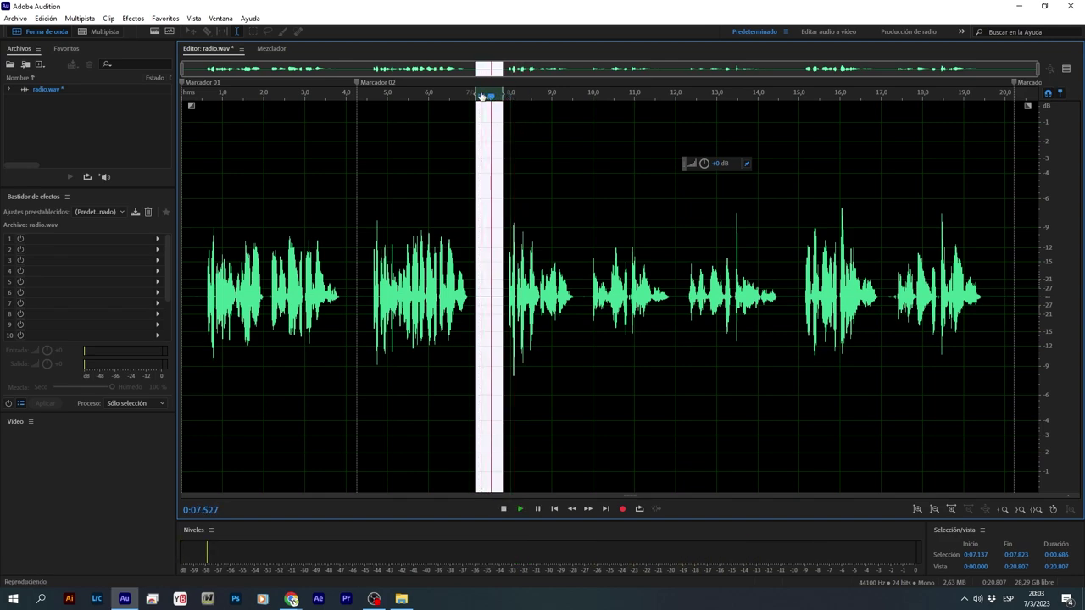
left_click(481, 96)
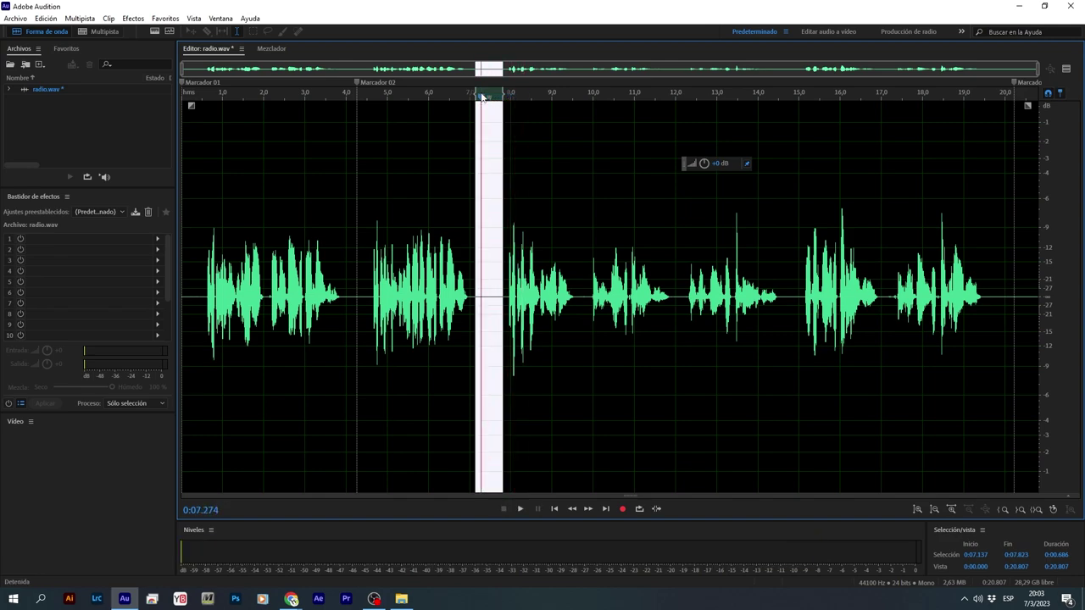
key("space")
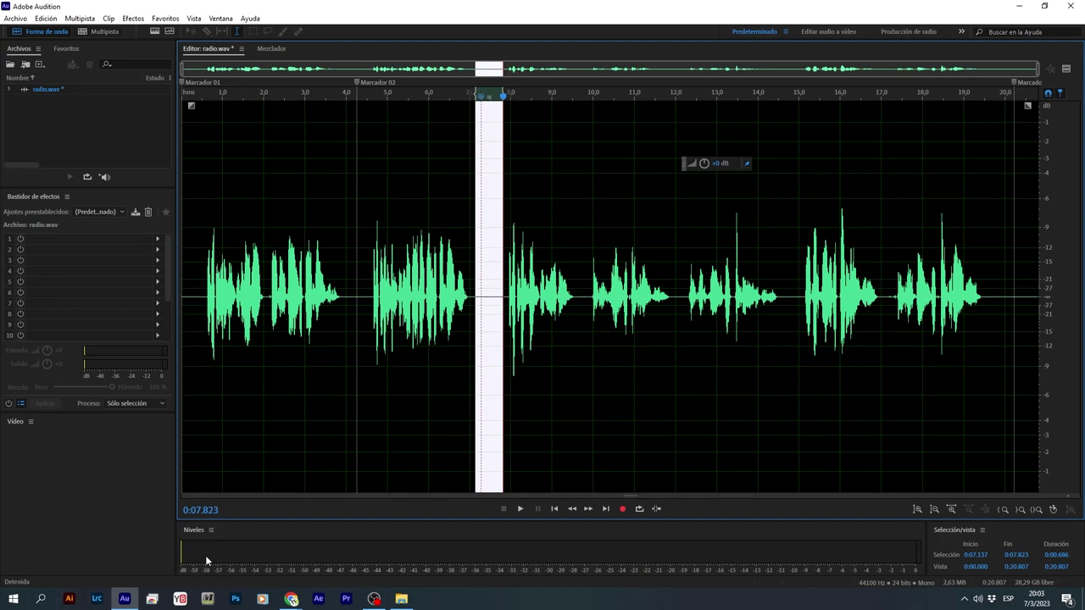
left_click(525, 382)
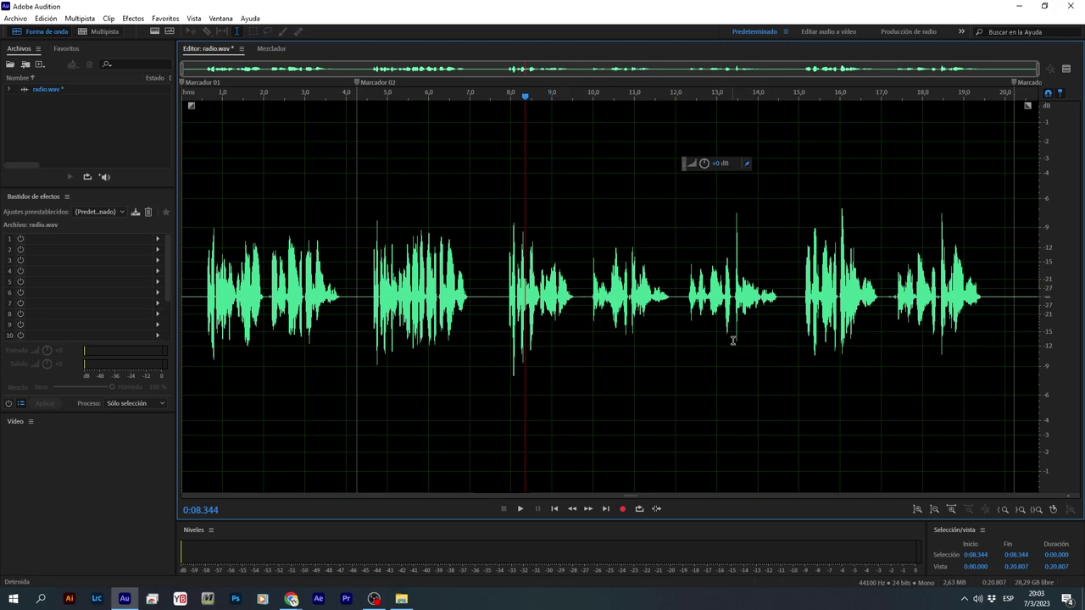
left_click(1031, 308)
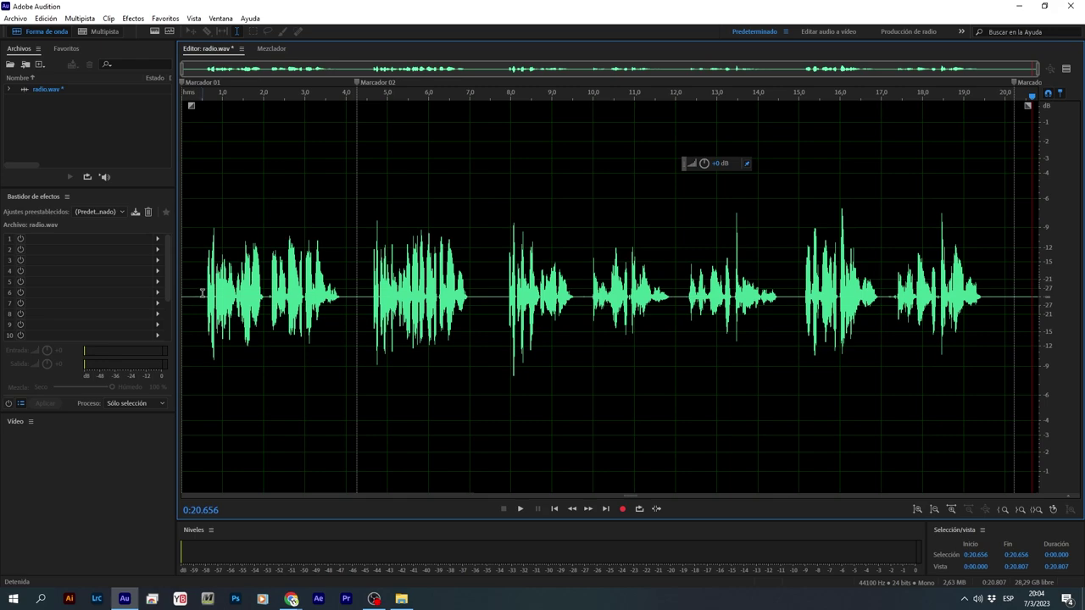
left_click_drag(203, 295, 468, 299)
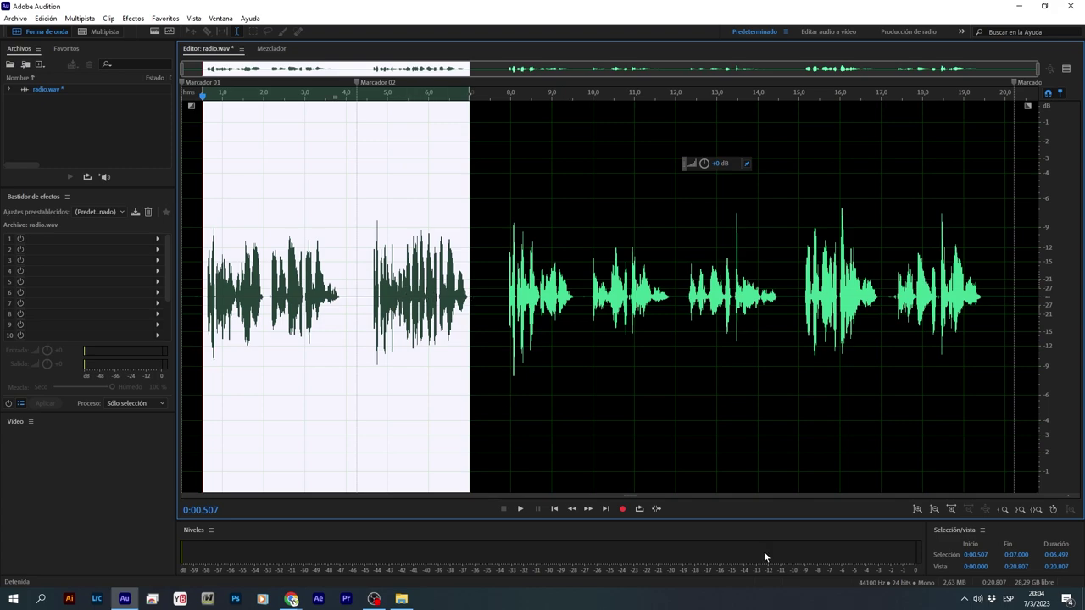
left_click(719, 565)
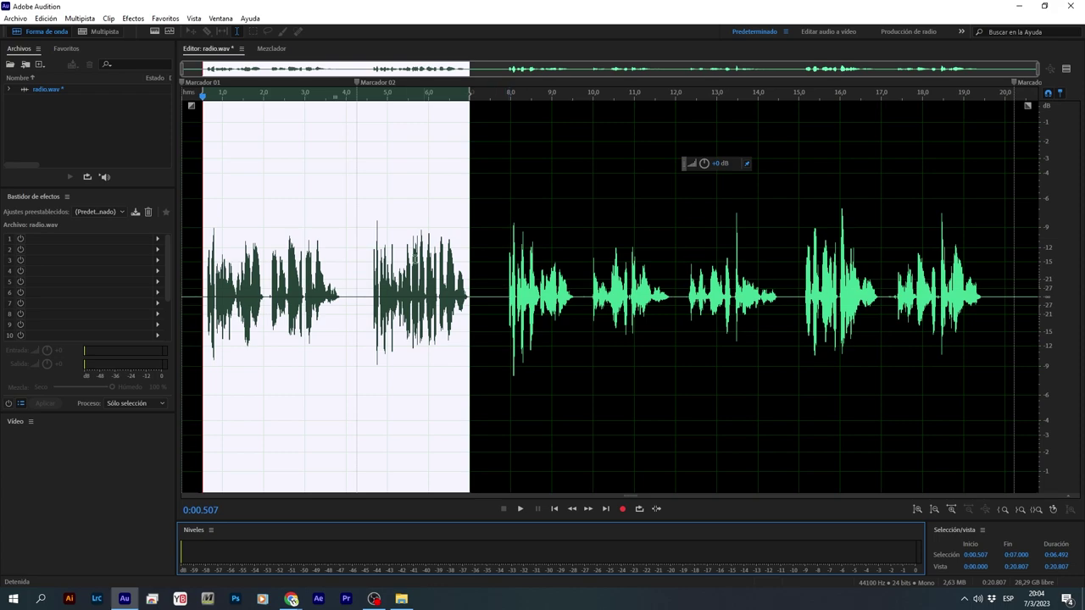
left_click(337, 314)
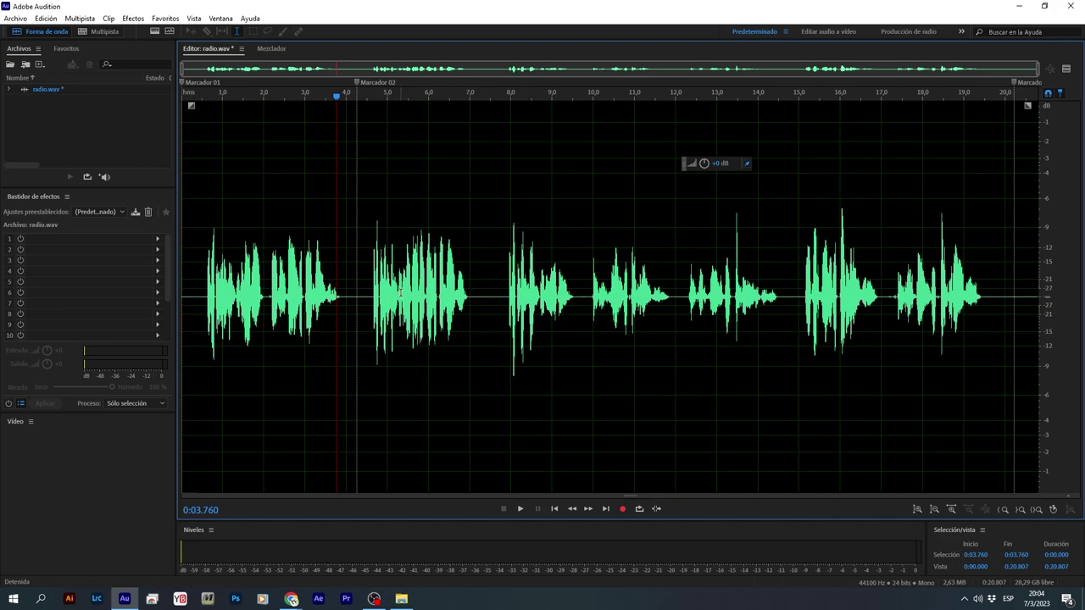
Step: Select the second phrase, about 4.57 to 7.00 s, try lowering its volume, and undo the reduction
left_click_drag(371, 298, 469, 303)
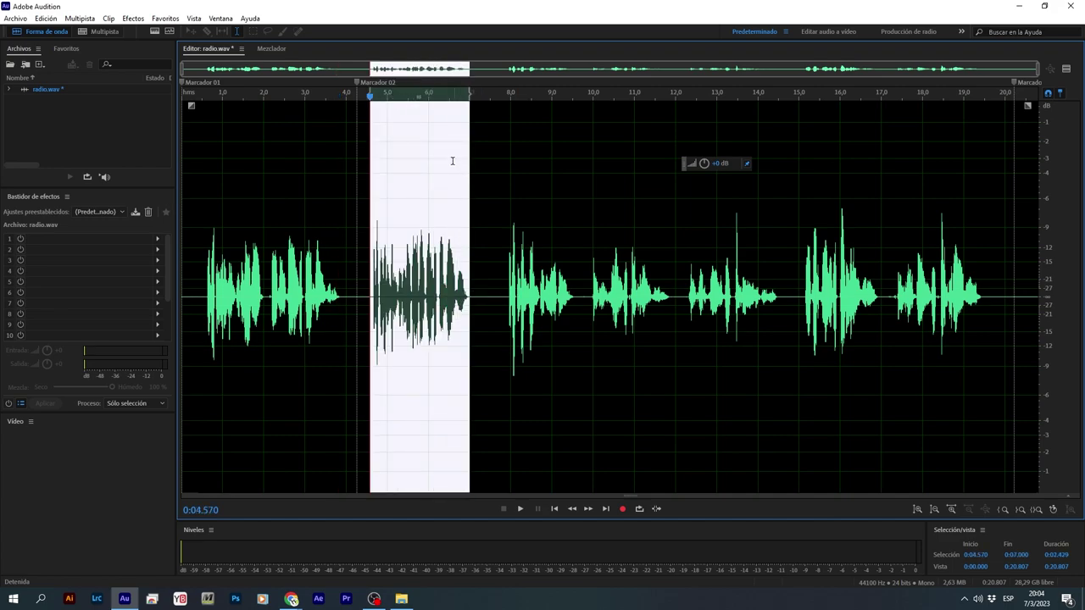
left_click_drag(704, 165, 692, 179)
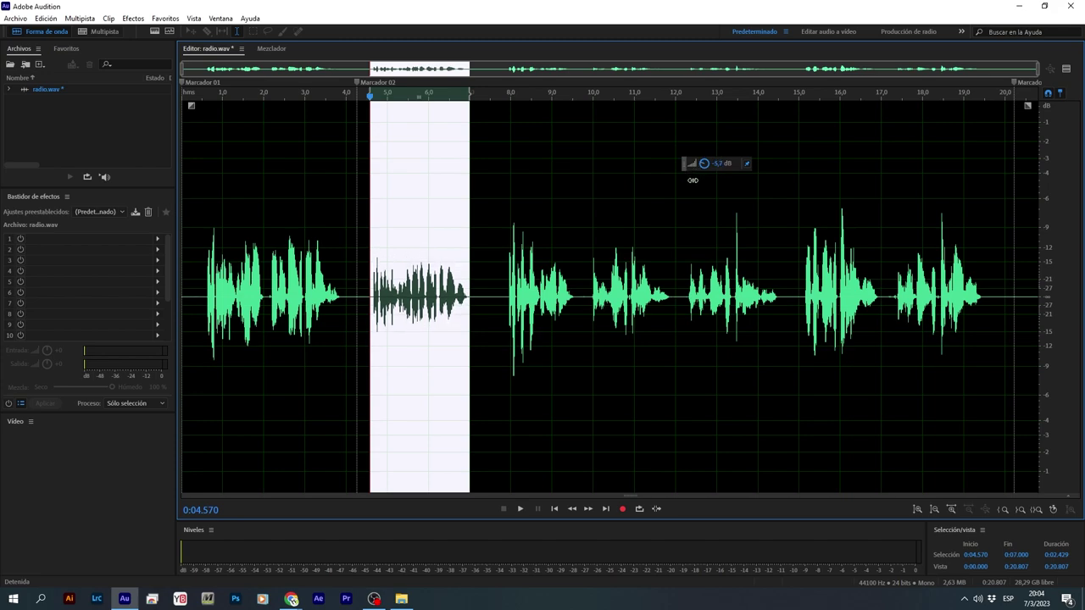
left_click_drag(693, 180, 710, 179)
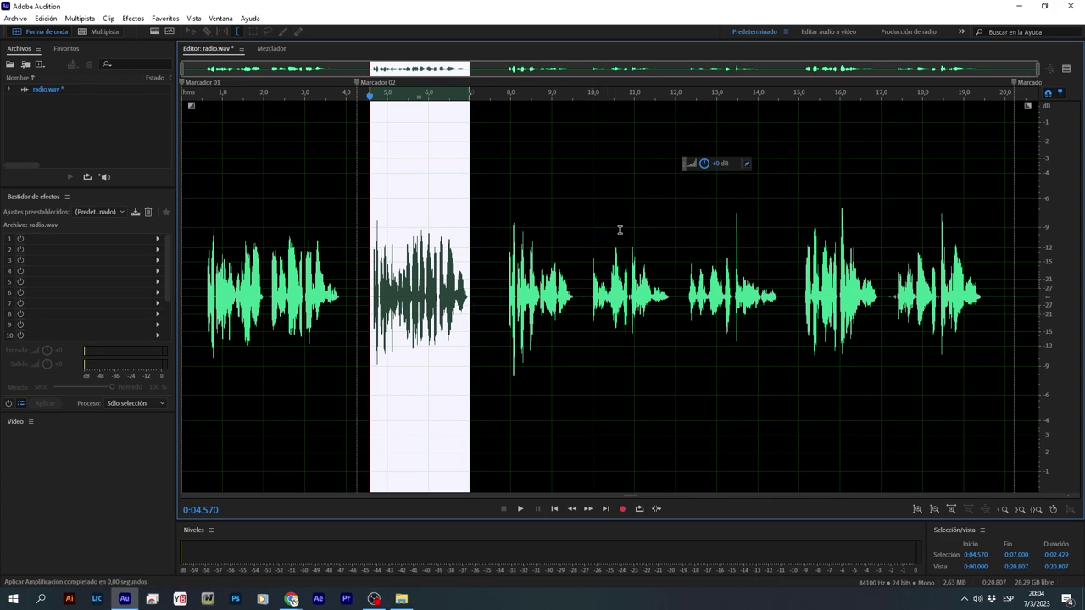
left_click_drag(702, 163, 686, 174)
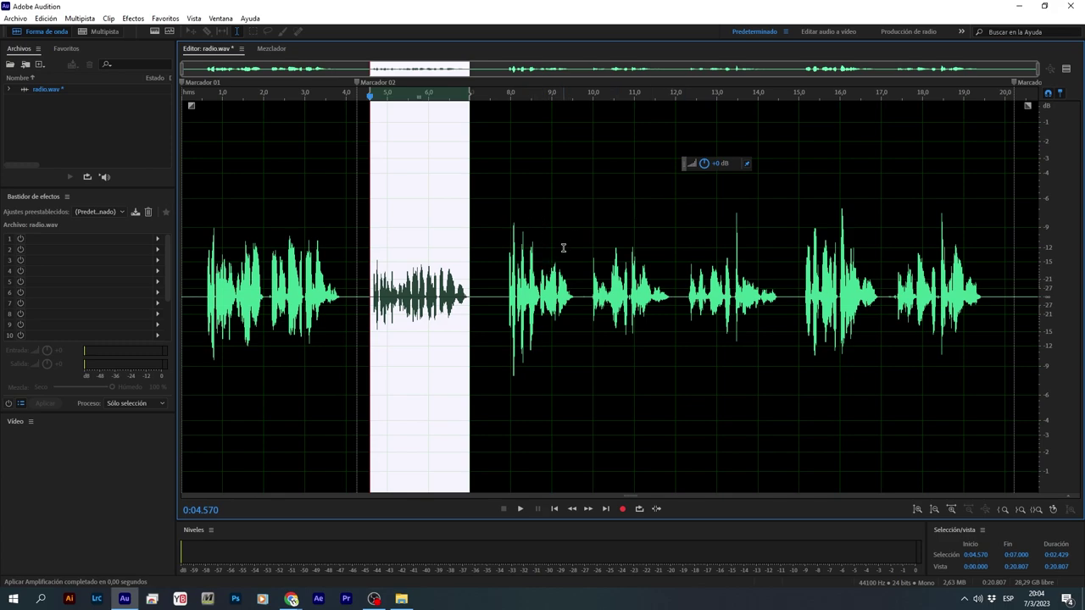
key("ctrl+z")
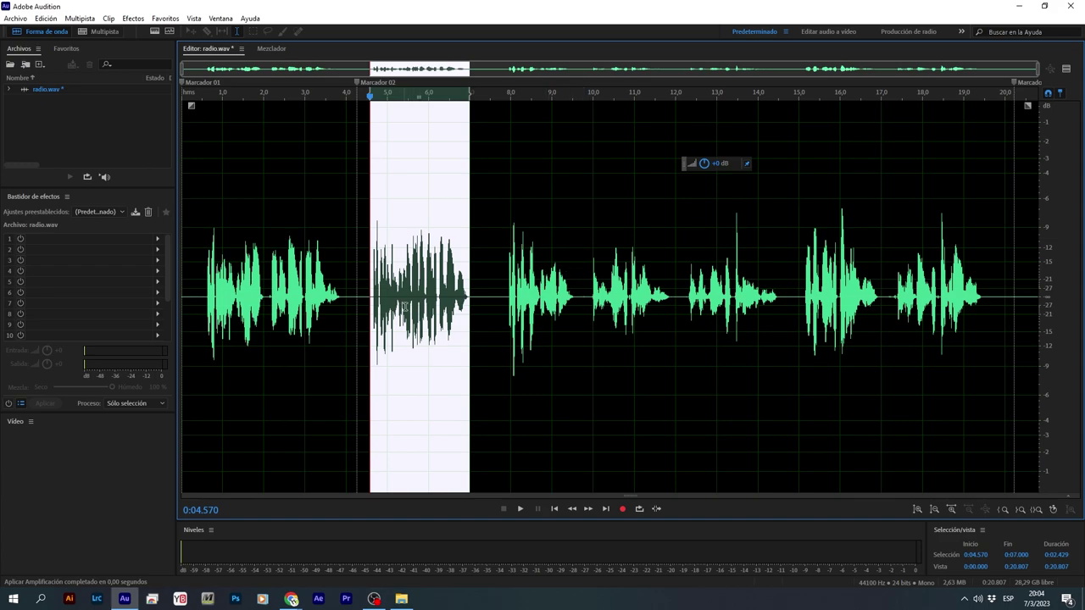
Step: Try boosting the selected second phrase's volume strongly and inspect its highest peak up close
left_click_drag(703, 164, 730, 160)
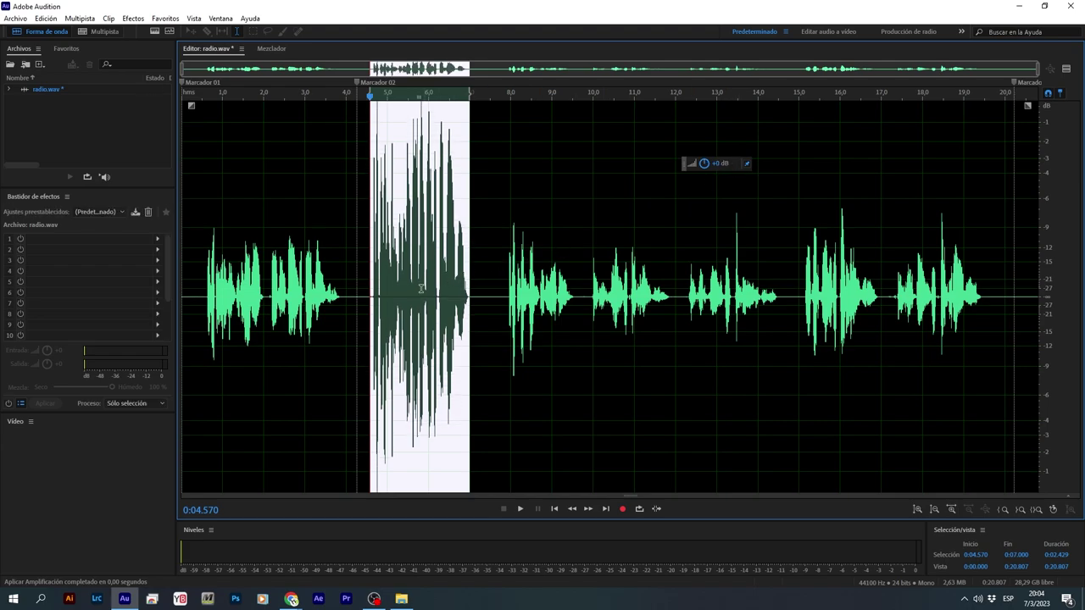
scroll(432, 287, "up", 2)
scroll(413, 296, "up", 2)
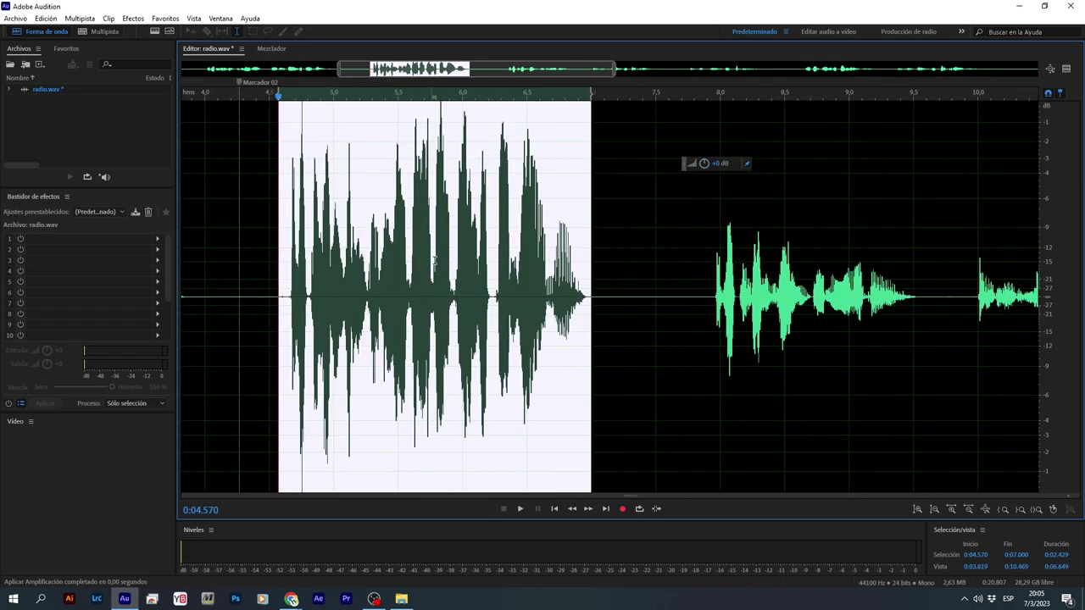
left_click(441, 97)
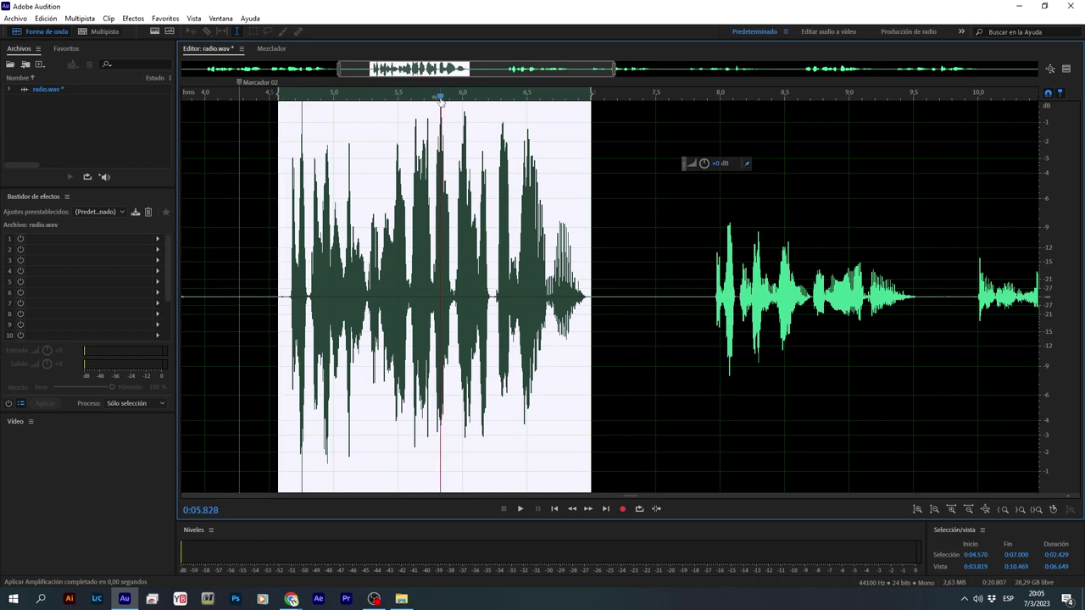
Step: Play the boosted second phrase from its start with the system sound muted, and undo the boost
left_click(283, 99)
left_click(979, 600)
left_click(912, 575)
key("space")
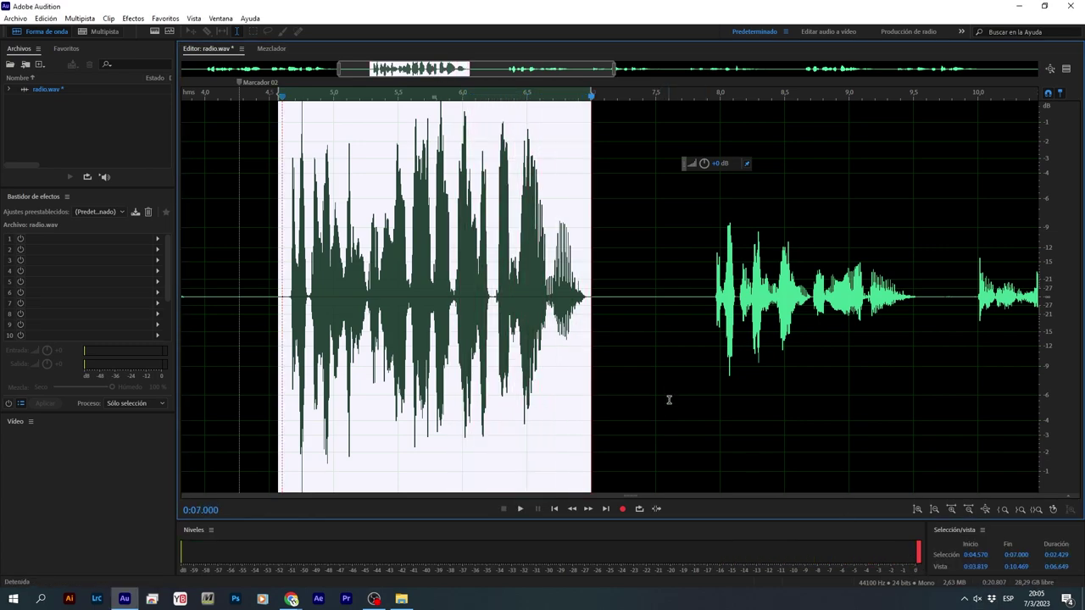
key("ctrl+z")
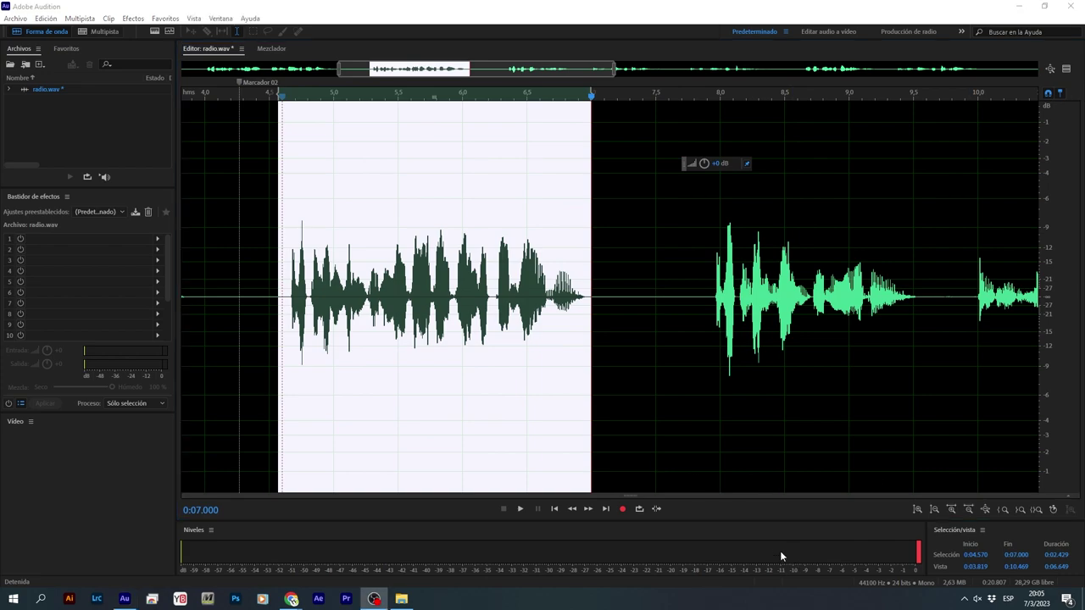
Step: Add a marker at 0:07.315, in the silence after the second phrase
key("backslash")
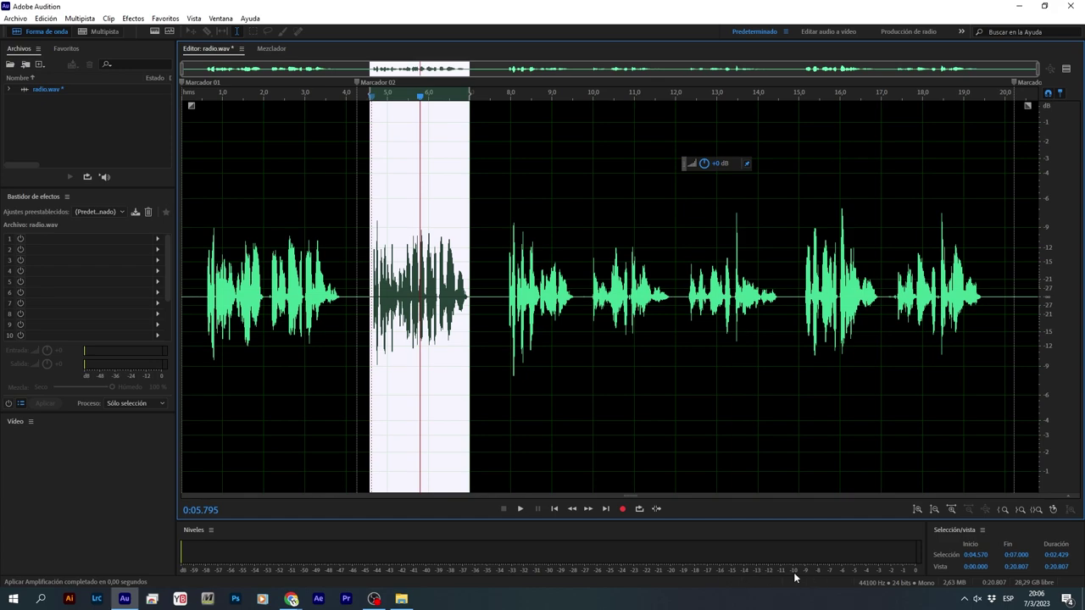
left_click_drag(196, 292, 360, 295)
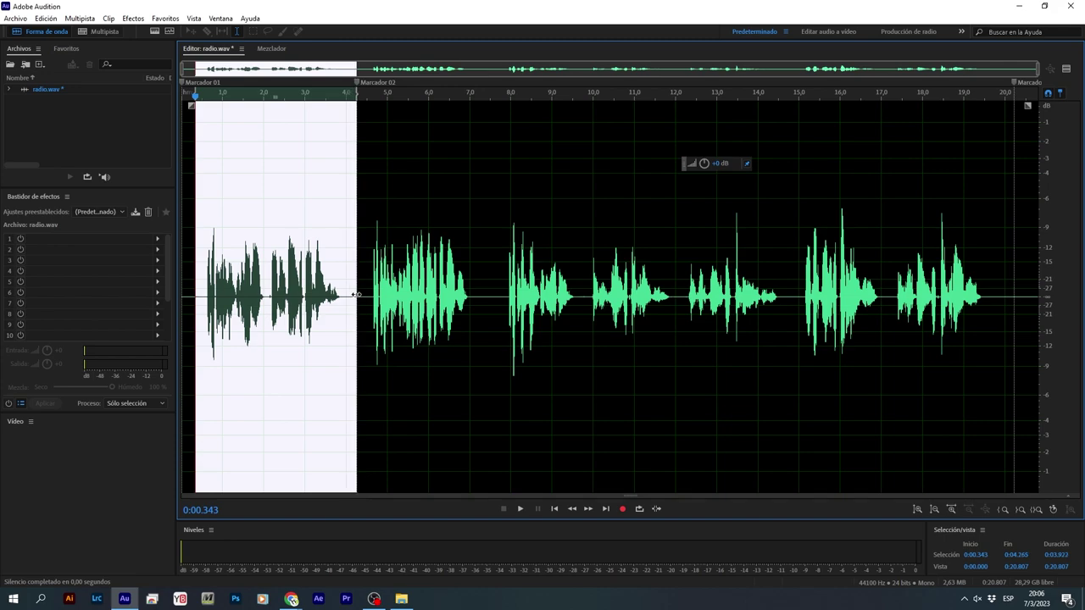
left_click(367, 293)
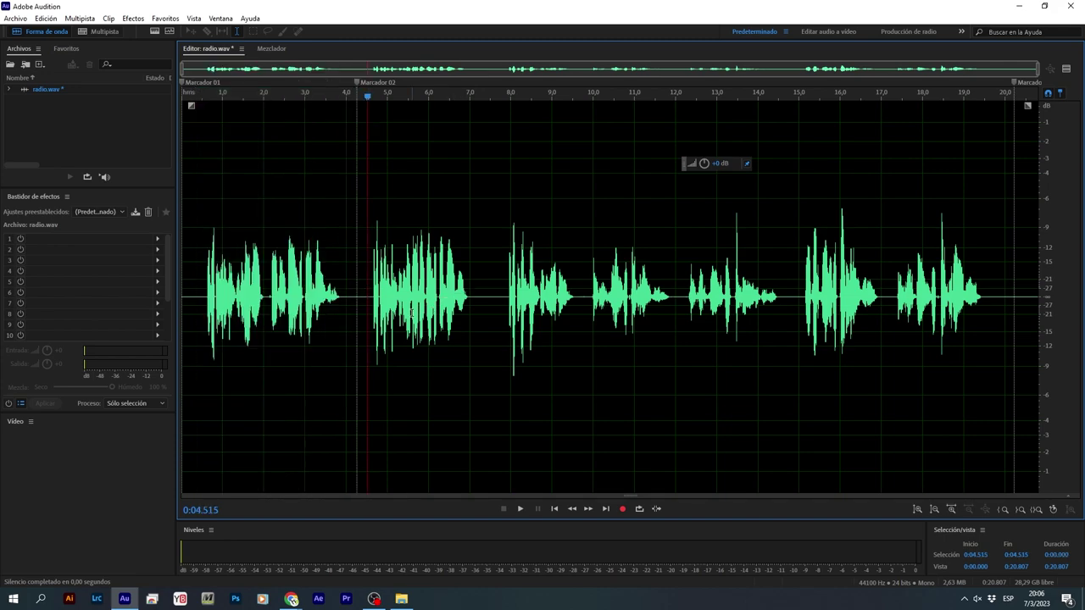
left_click(482, 301)
key("m")
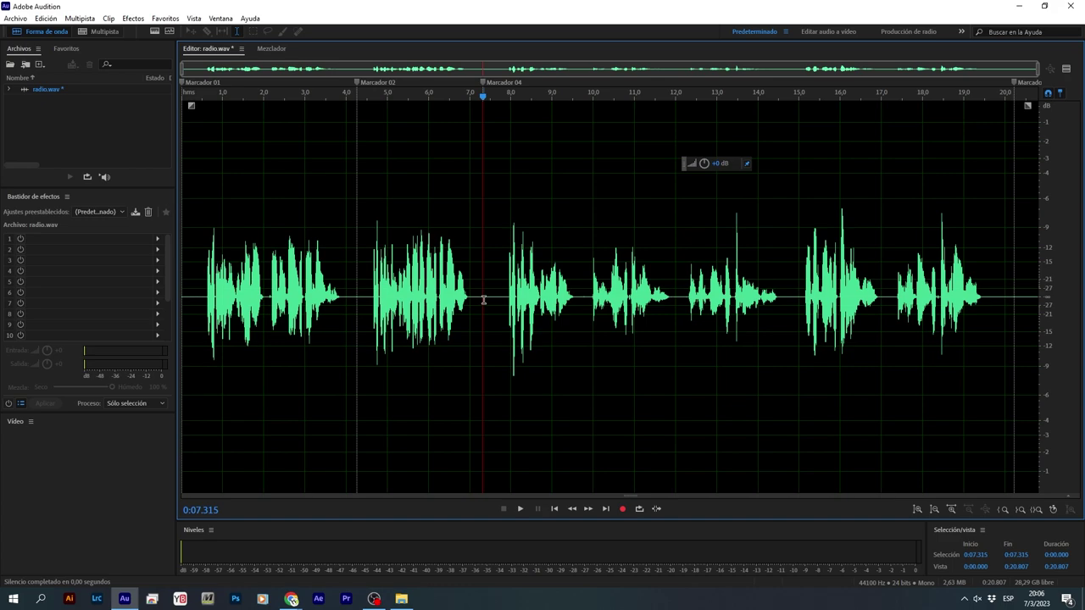
left_click_drag(483, 301, 367, 330)
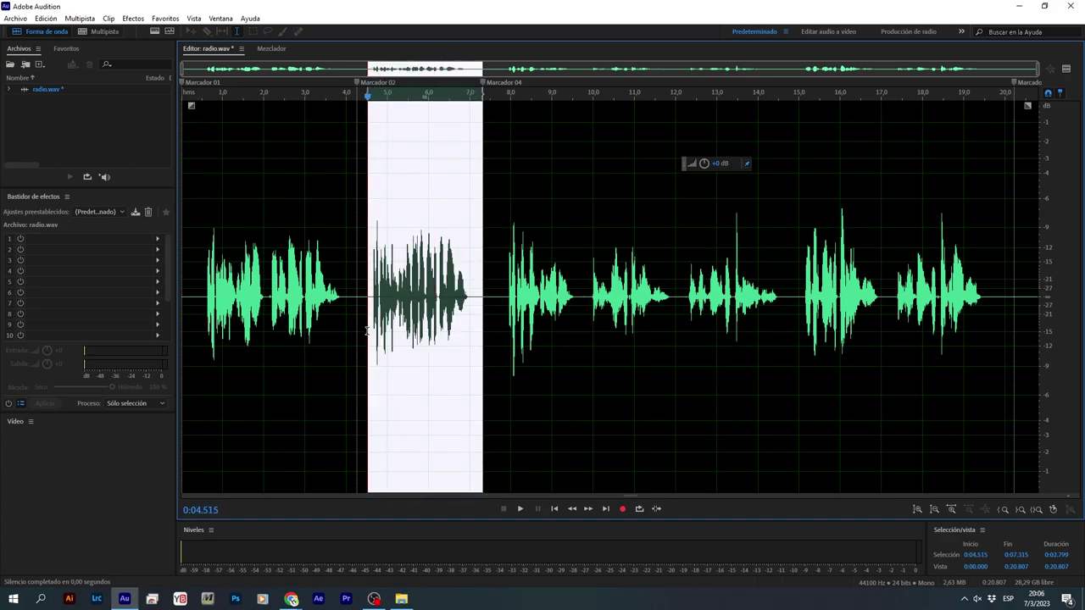
left_click(449, 307)
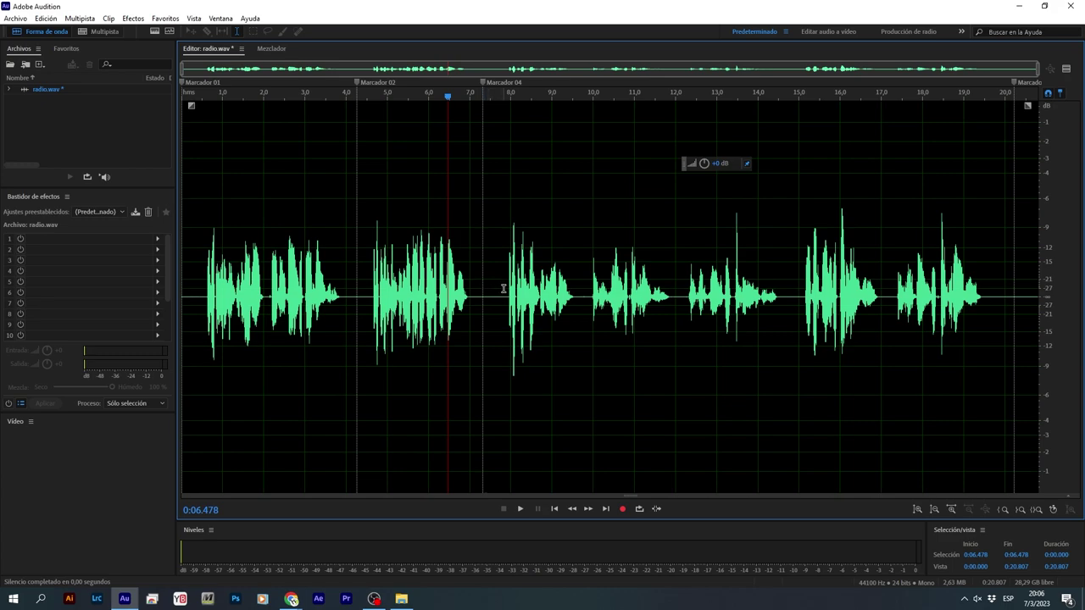
left_click_drag(503, 296, 1005, 335)
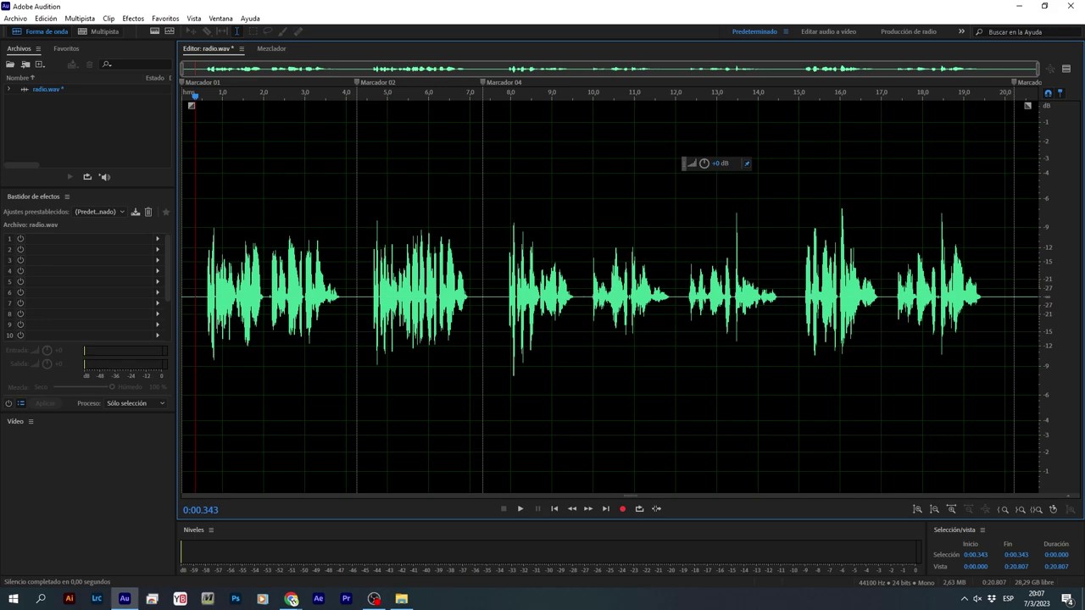
Step: Turn the system sound back on
left_click(976, 598)
left_click(900, 573)
left_click(768, 404)
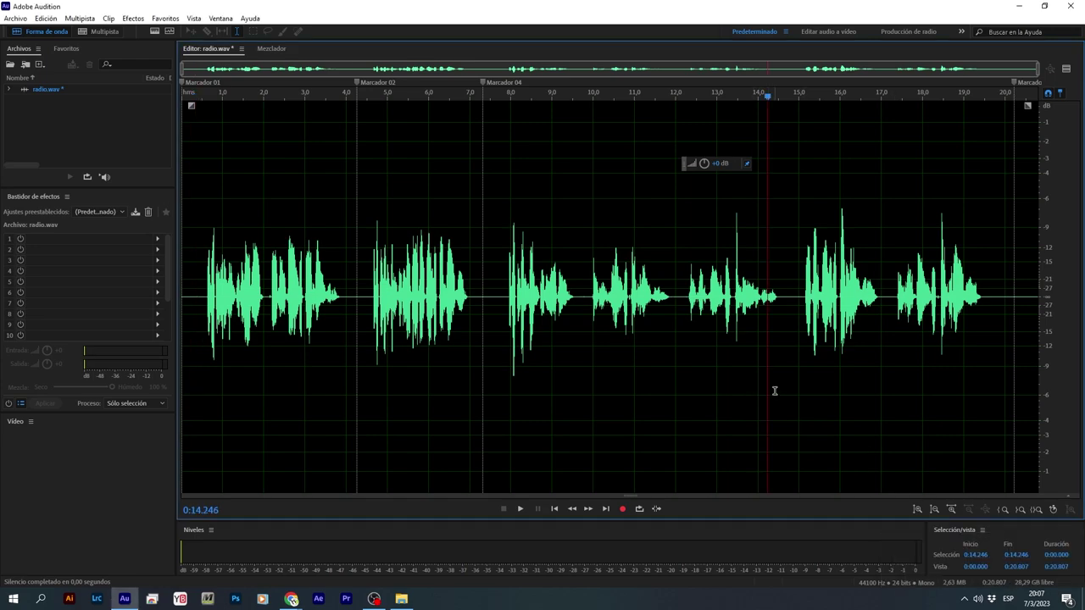
double_click(785, 378)
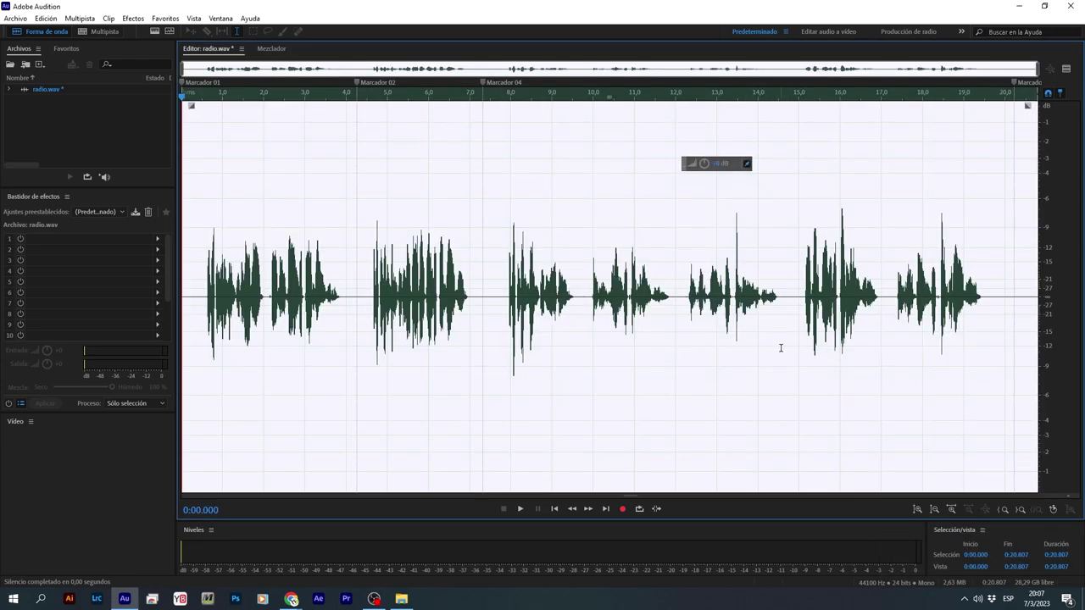
left_click(499, 310)
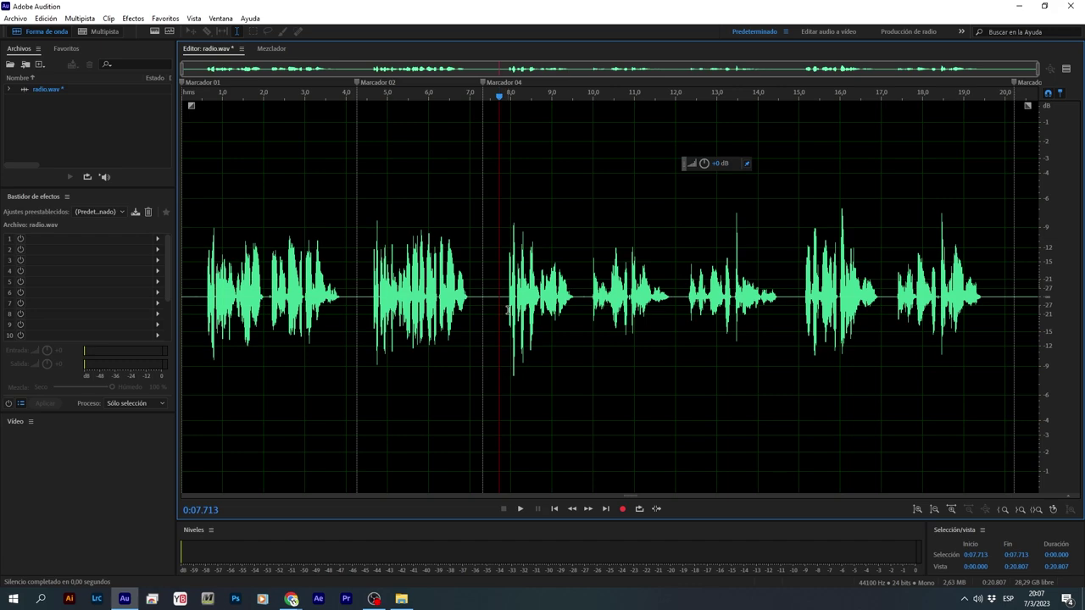
left_click_drag(499, 310, 1044, 329)
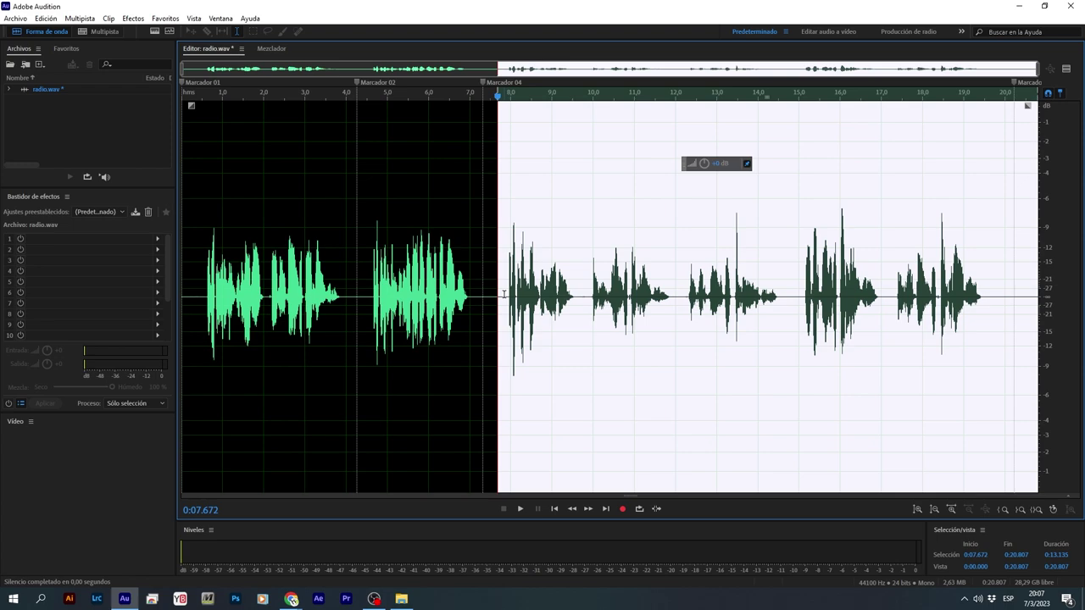
Step: Copy the audio from the start of radio.wav to the marker at 0:07.315 into a new file and select its entire waveform
left_click_drag(483, 295, 91, 304)
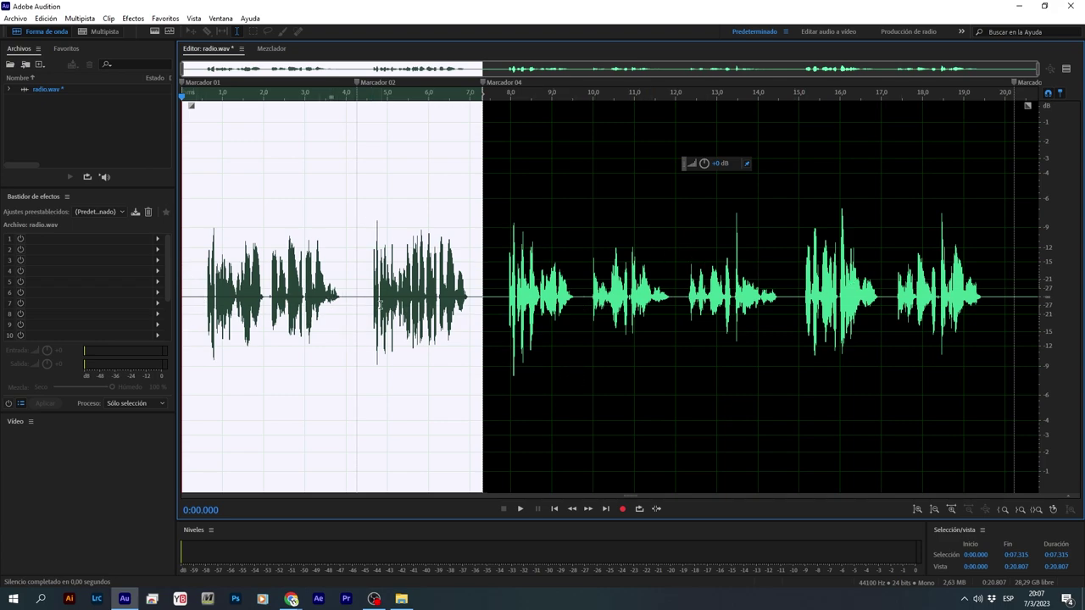
right_click(400, 302)
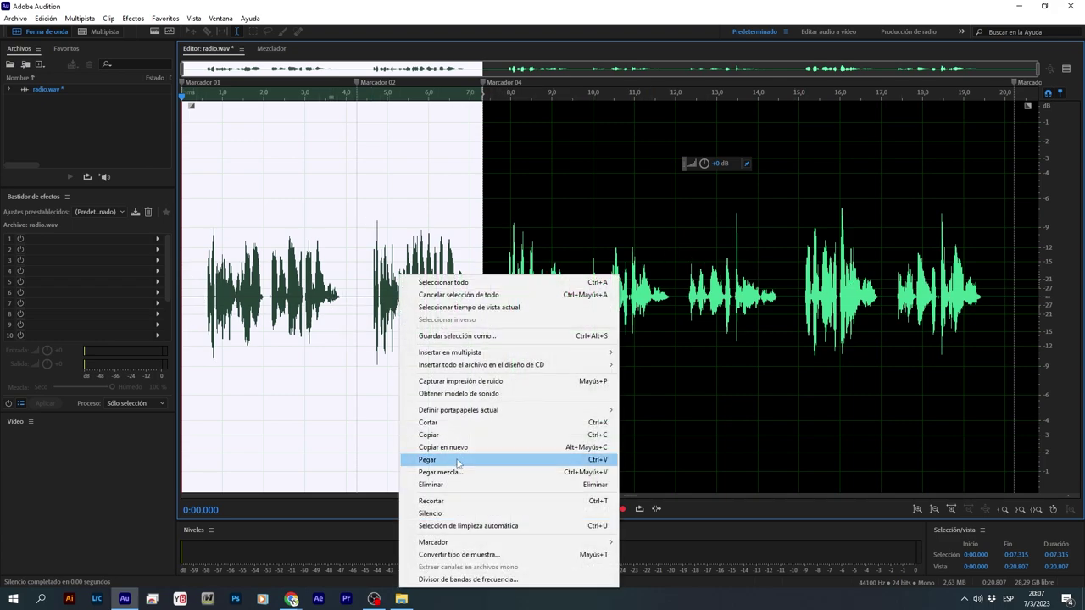
left_click(466, 450)
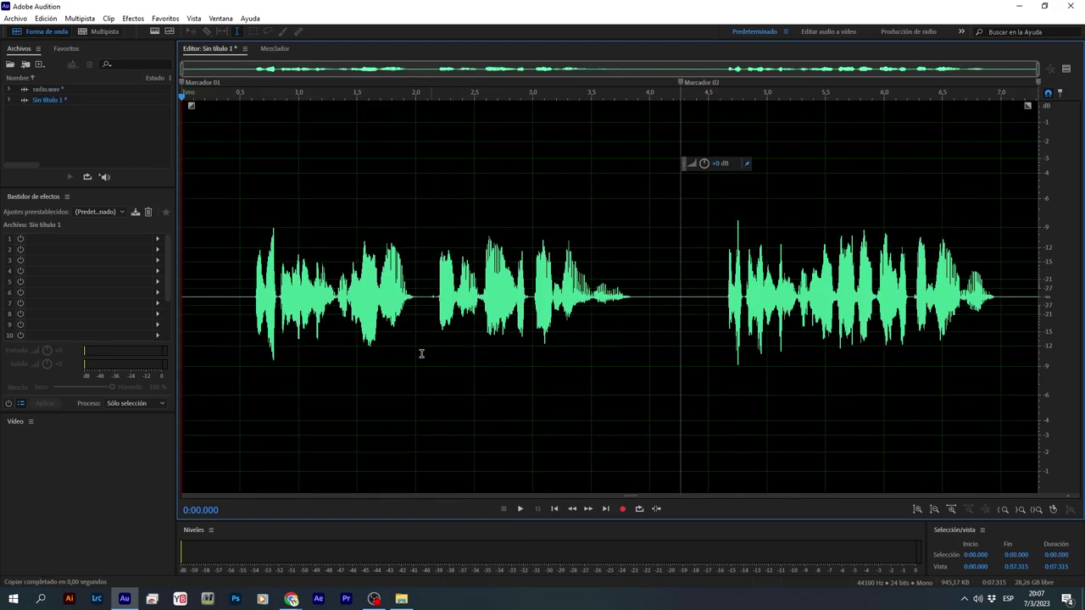
key("ctrl+a")
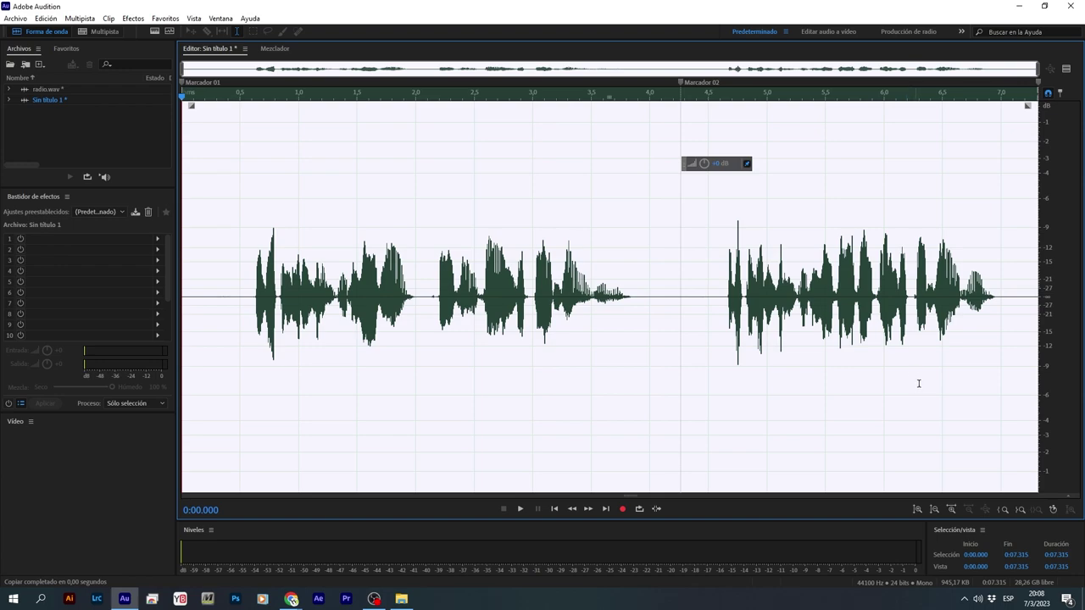
Step: Load the FabFilter Pro-Q 2 equalizer (VST3) into effects rack slot 1 and move its window away from the rack
left_click(157, 240)
mouse_move(231, 413)
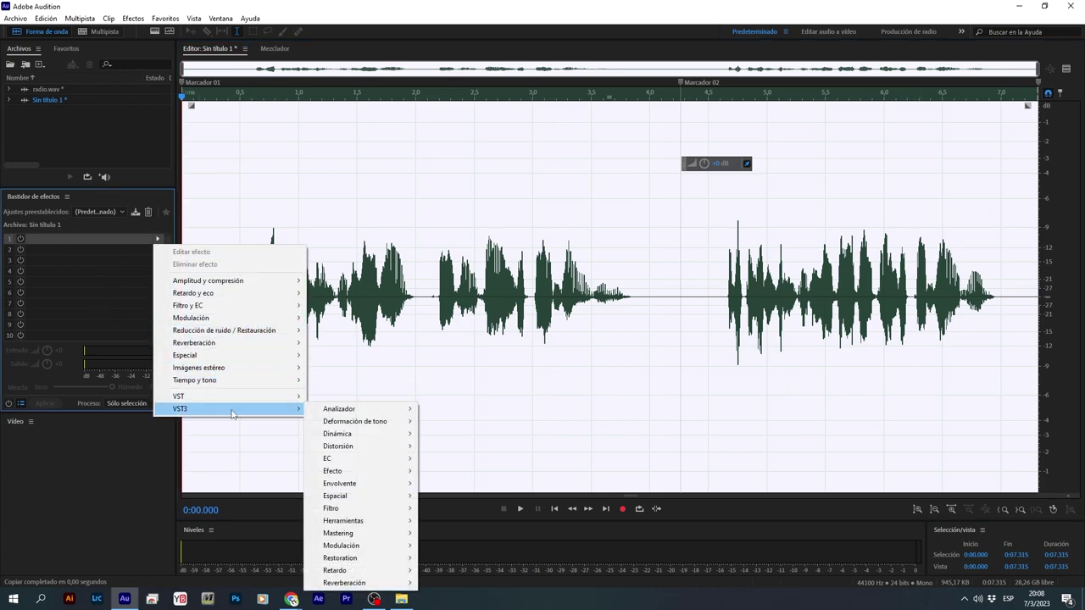
mouse_move(389, 479)
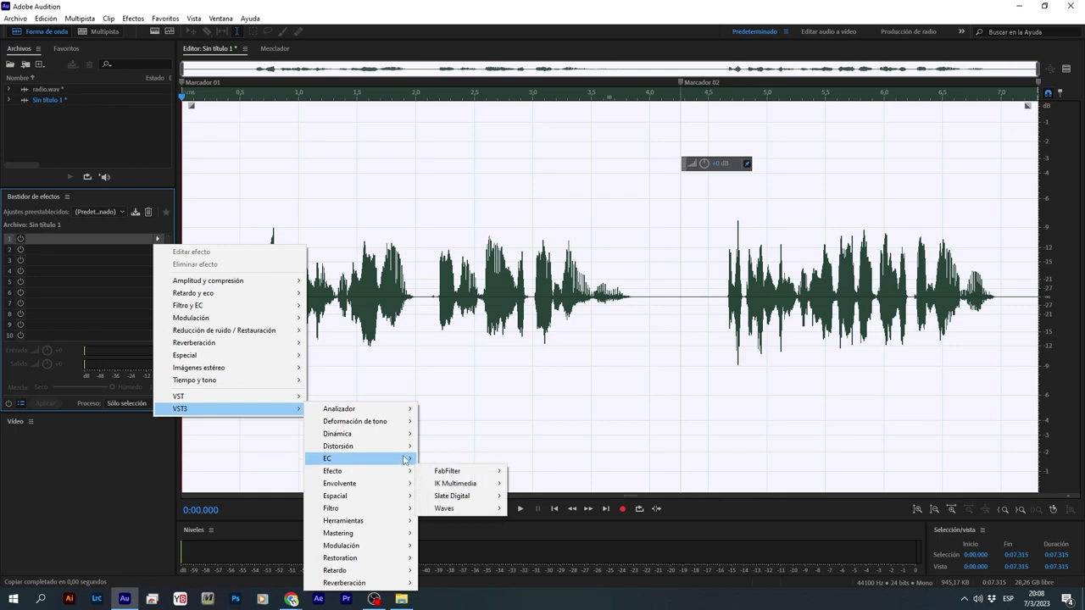
mouse_move(404, 459)
mouse_move(503, 462)
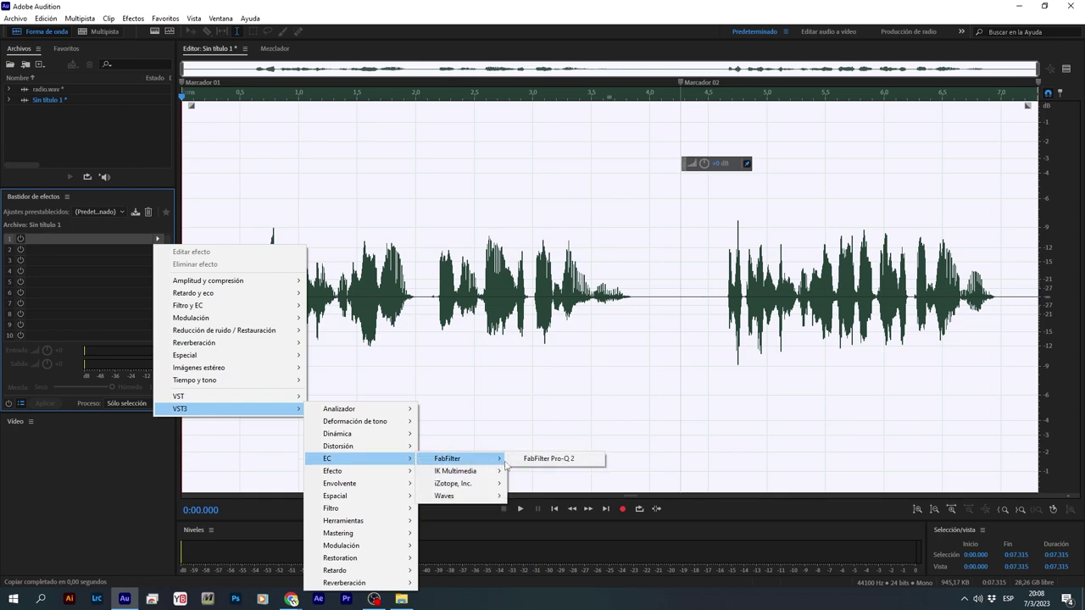
left_click(548, 459)
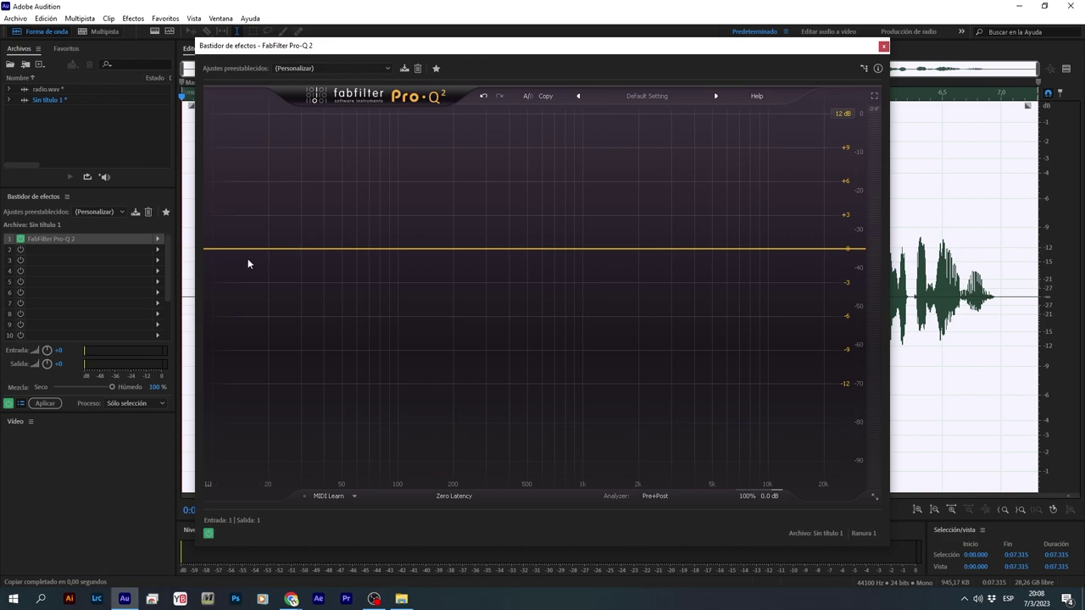
left_click_drag(315, 49, 384, 33)
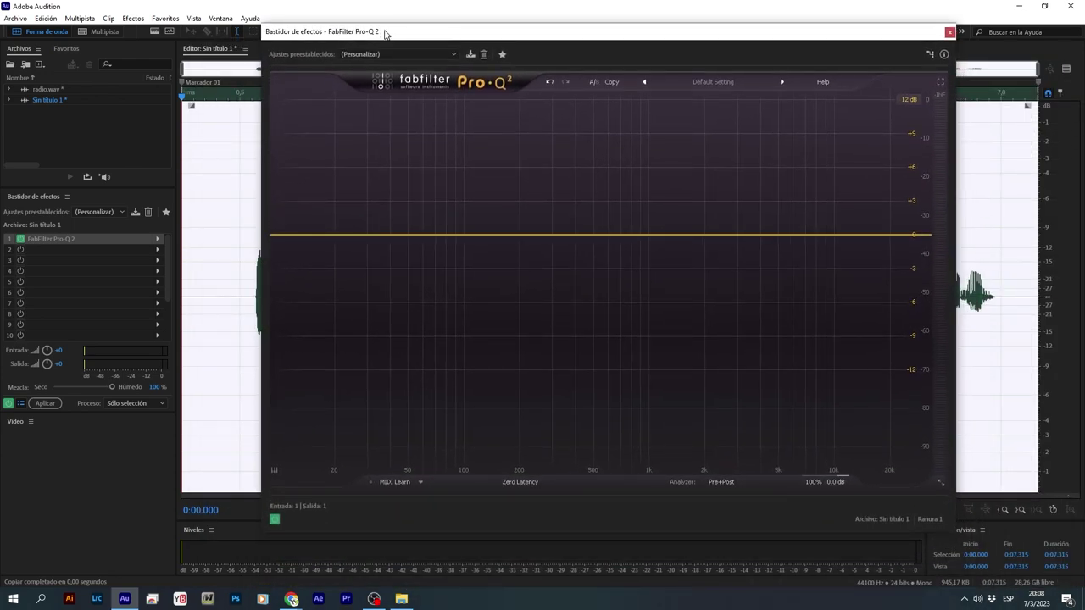
Step: Add a 12 dB/oct low-cut band at about 70 Hz in Pro-Q 2 and play the audio from the beginning
left_click(271, 236)
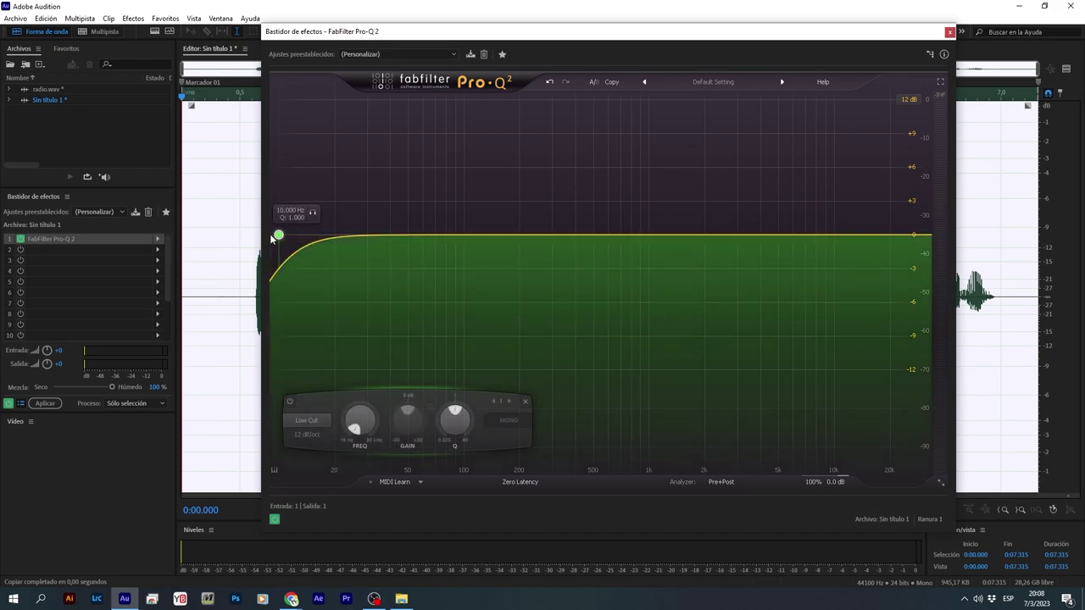
left_click_drag(278, 236, 435, 243)
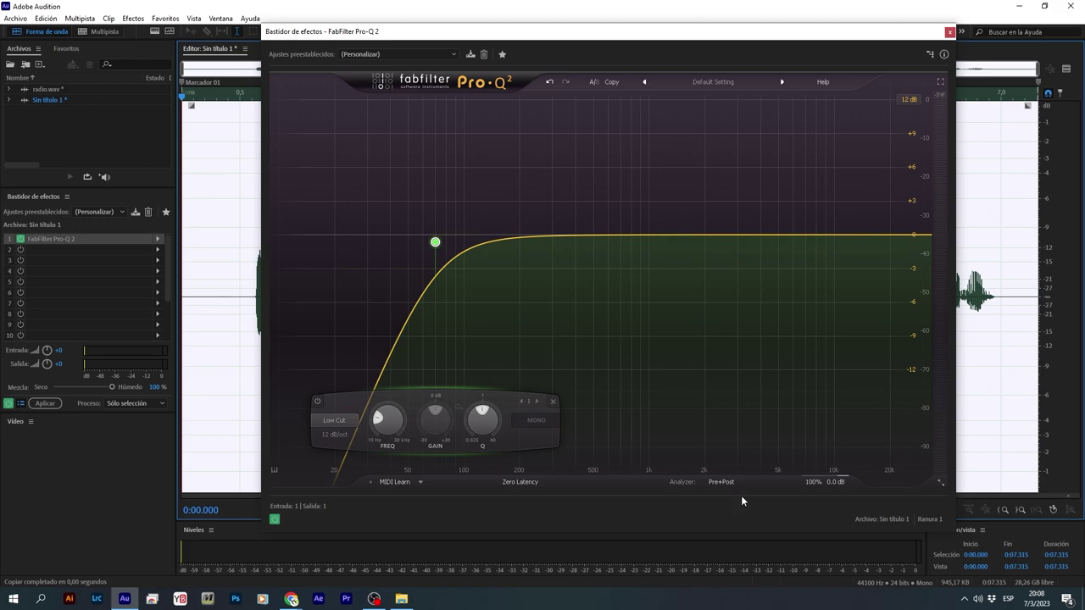
left_click(189, 102)
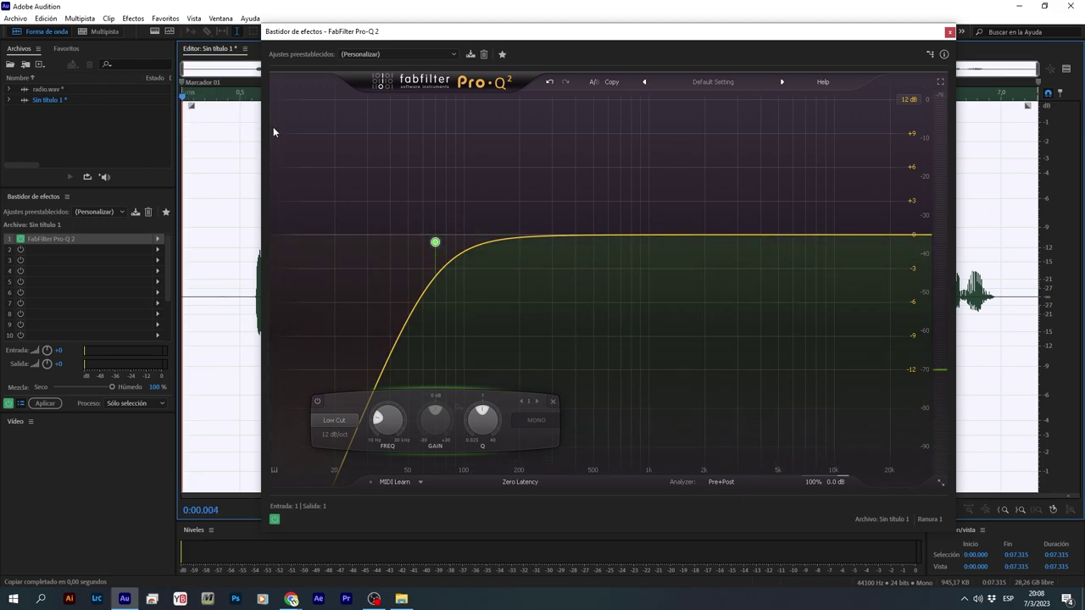
key("space")
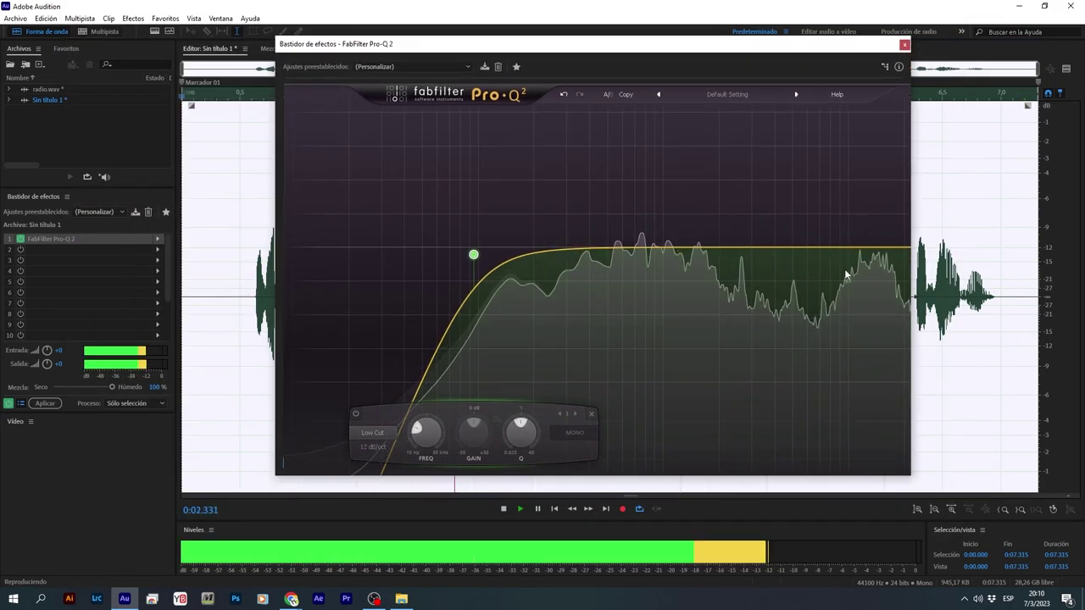
Step: Shape a high-shelf boost of about 1.8 dB near 10.9 kHz and add a high-cut band at the upper end of the spectrum
left_click(850, 245)
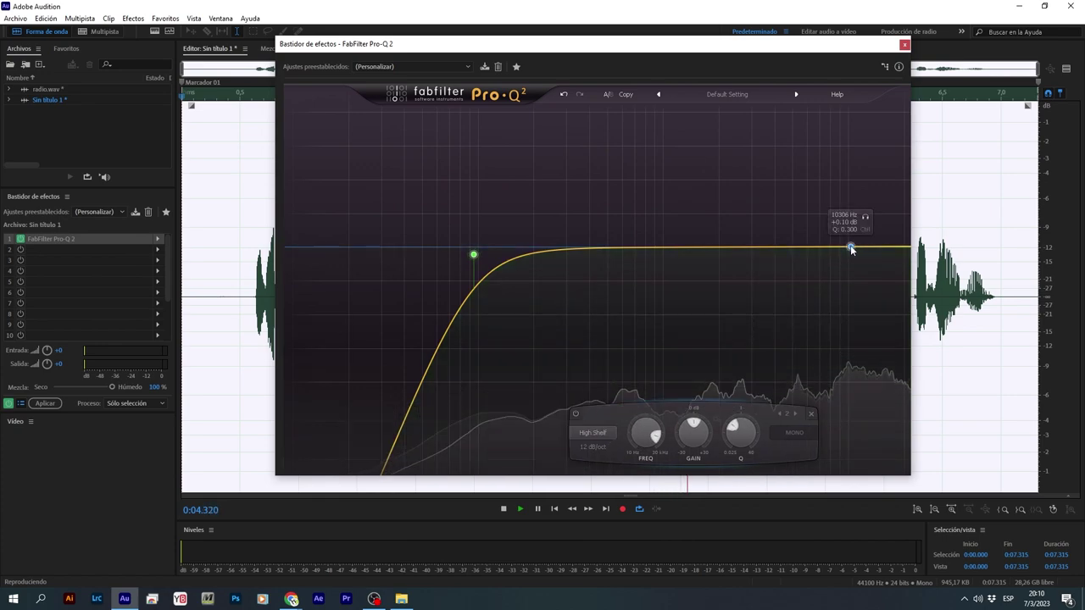
left_click_drag(852, 245, 828, 199)
left_click_drag(771, 434, 770, 429)
left_click_drag(851, 432, 858, 374)
left_click_drag(896, 454, 880, 351)
key("space")
Step: Replace the high shelf with a narrow bell cut of about 1.05 dB at 9950 Hz with Q about 7, sweeping it soloed
mouse_move(854, 237)
left_click(881, 256)
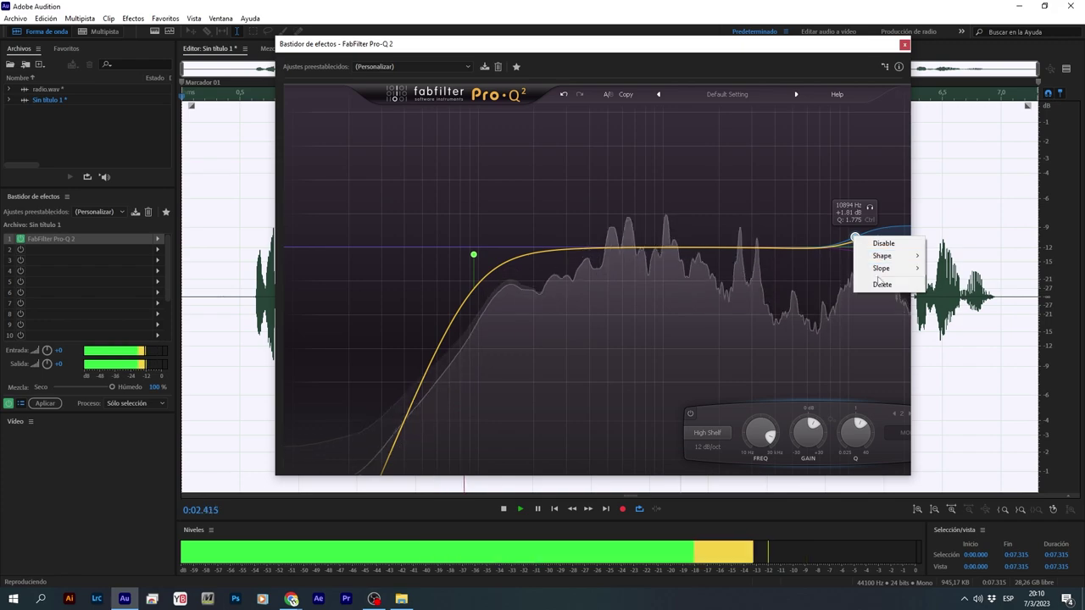
left_click(881, 288)
left_click_drag(823, 245, 846, 230)
left_click_drag(854, 422, 909, 400)
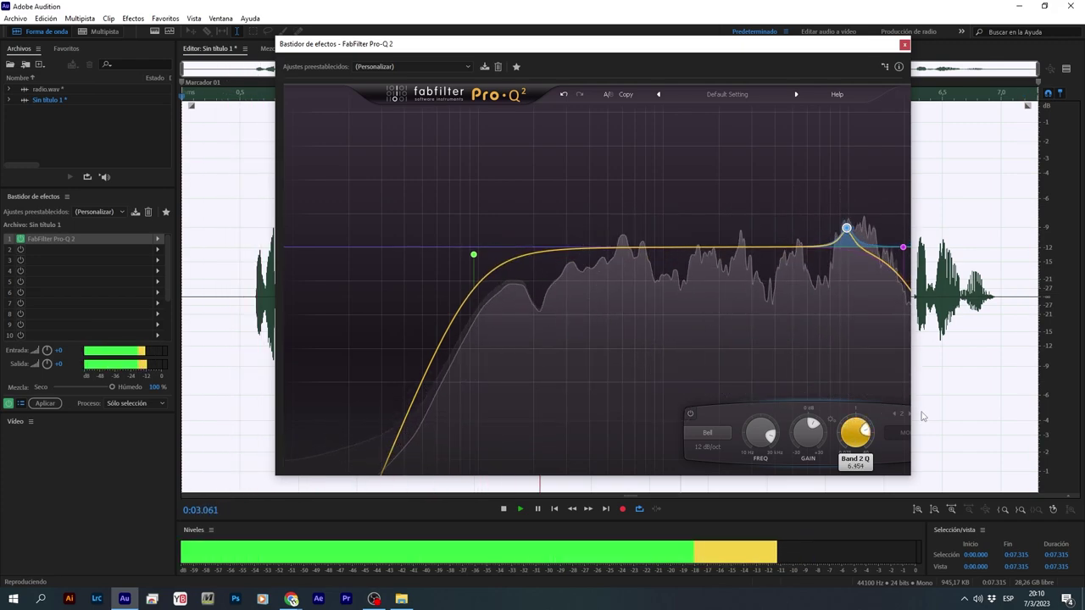
mouse_move(860, 208)
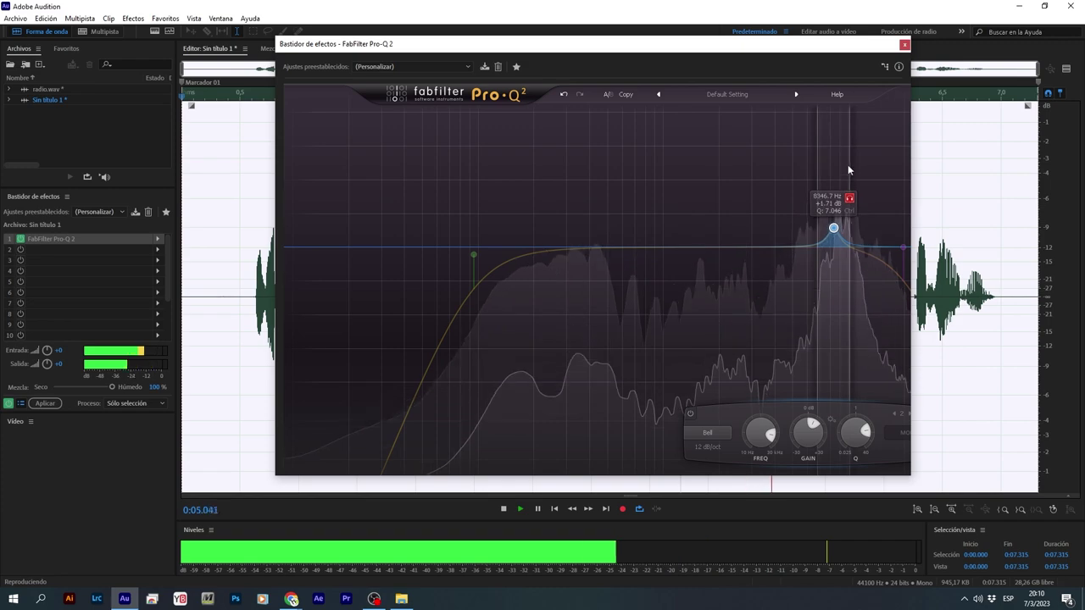
left_click_drag(846, 229, 852, 261)
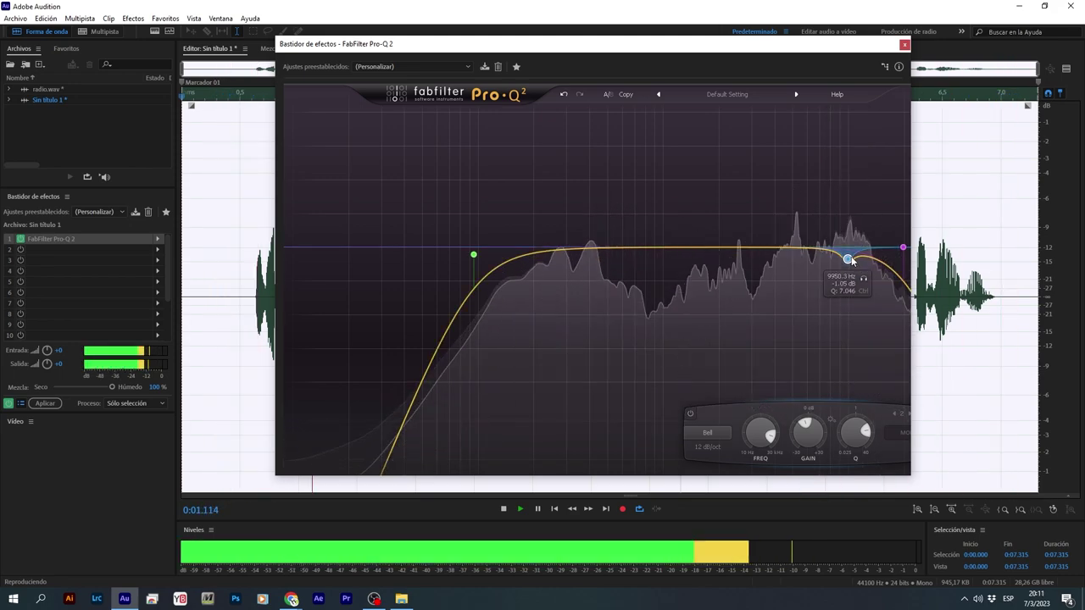
Step: Add a narrow bell cut of about 1.26 dB at 240 Hz with Q about 5.3, sweeping it soloed, and stop playback
left_click(749, 245)
left_click_drag(749, 245, 596, 283)
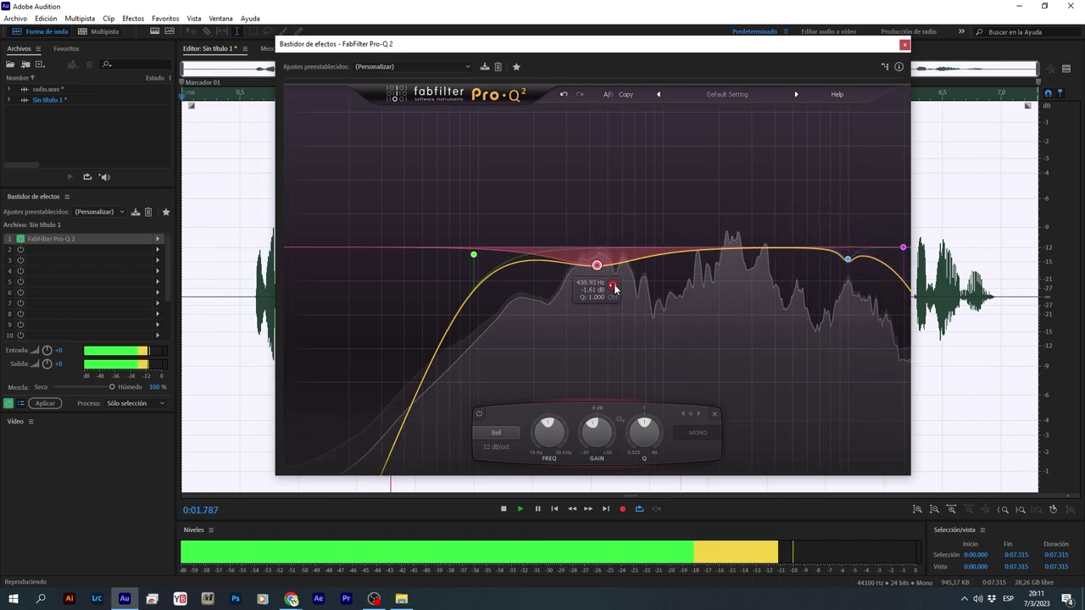
left_click_drag(654, 433, 638, 384)
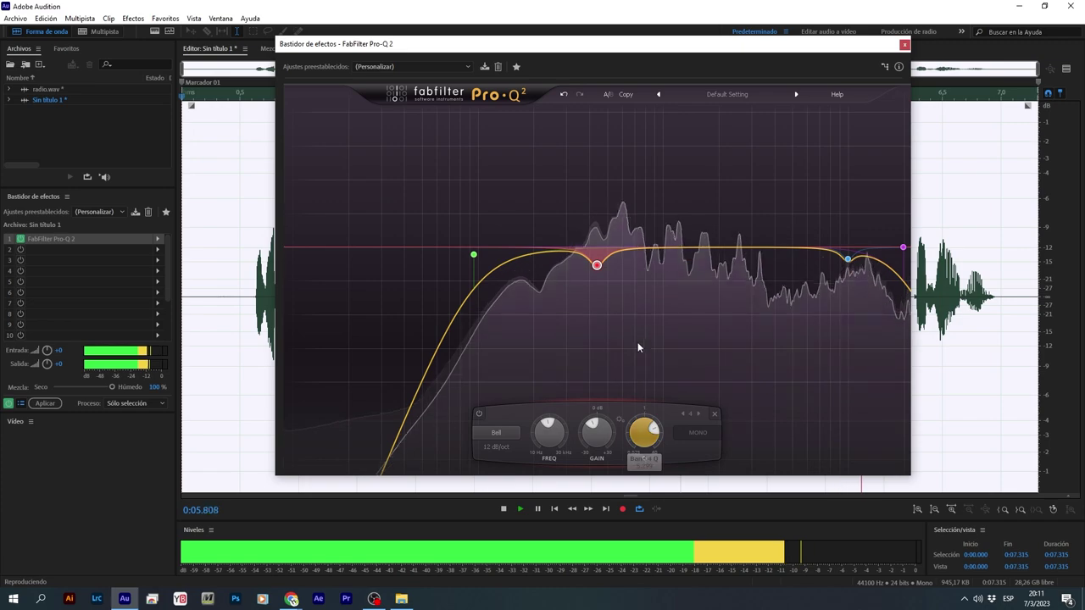
left_click_drag(611, 283, 575, 282)
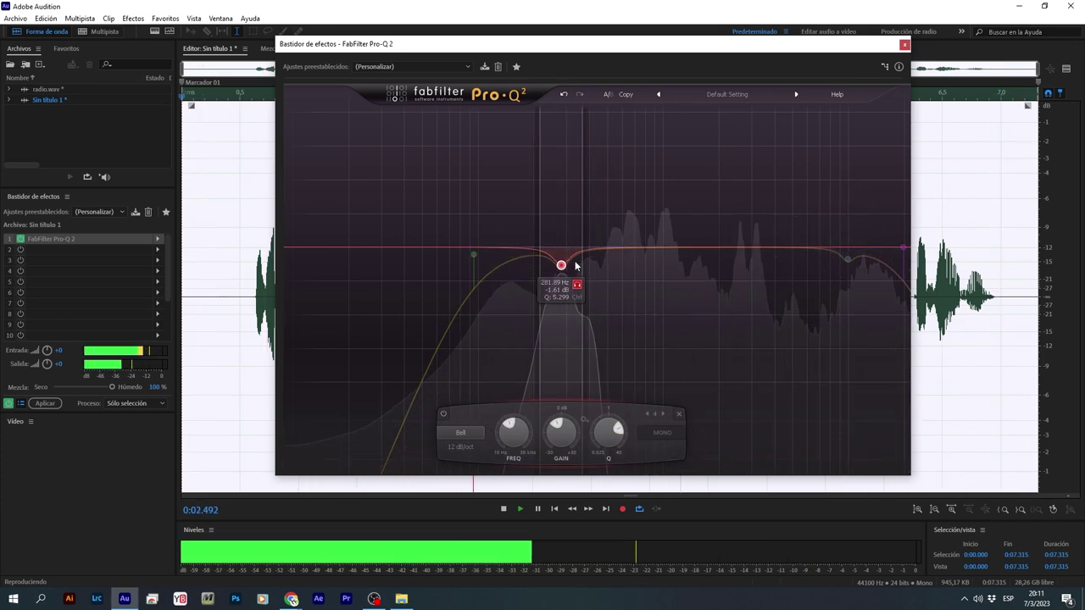
mouse_move(562, 267)
left_mouse_down()
mouse_move(572, 282)
mouse_move(560, 281)
left_mouse_up()
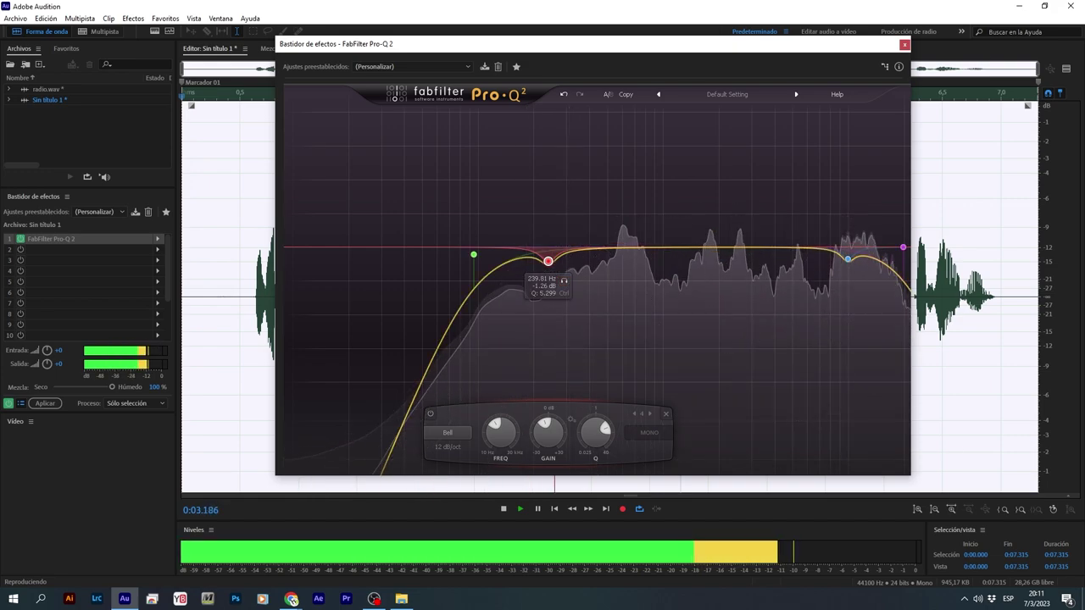
left_click(203, 292)
key("space")
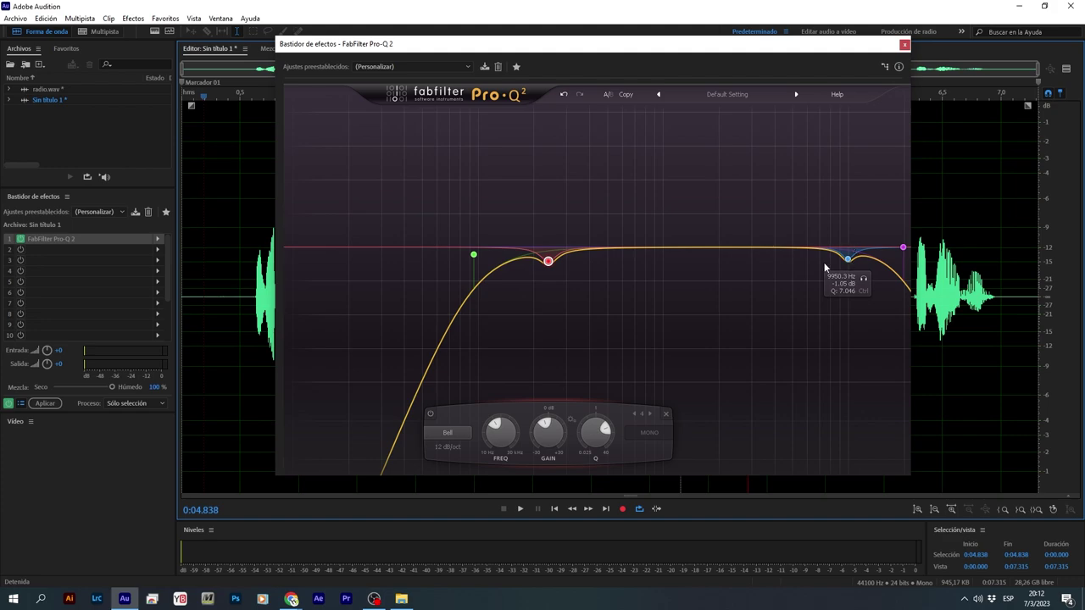
Step: Load Procesamiento dinámico into rack slot 2 and remove the -71.9 dB point from its curve
left_click(159, 252)
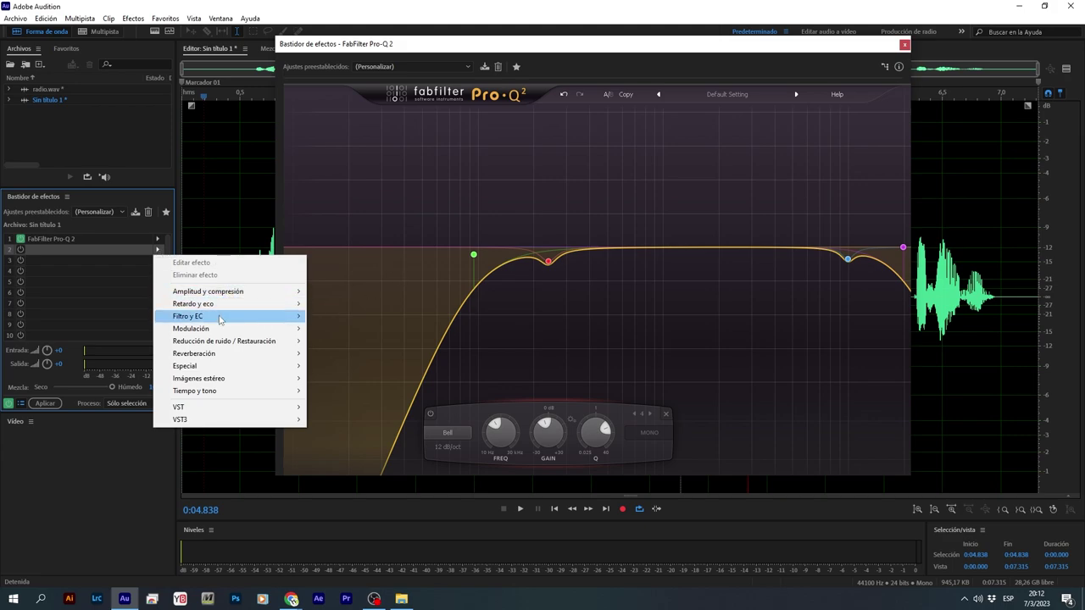
mouse_move(219, 317)
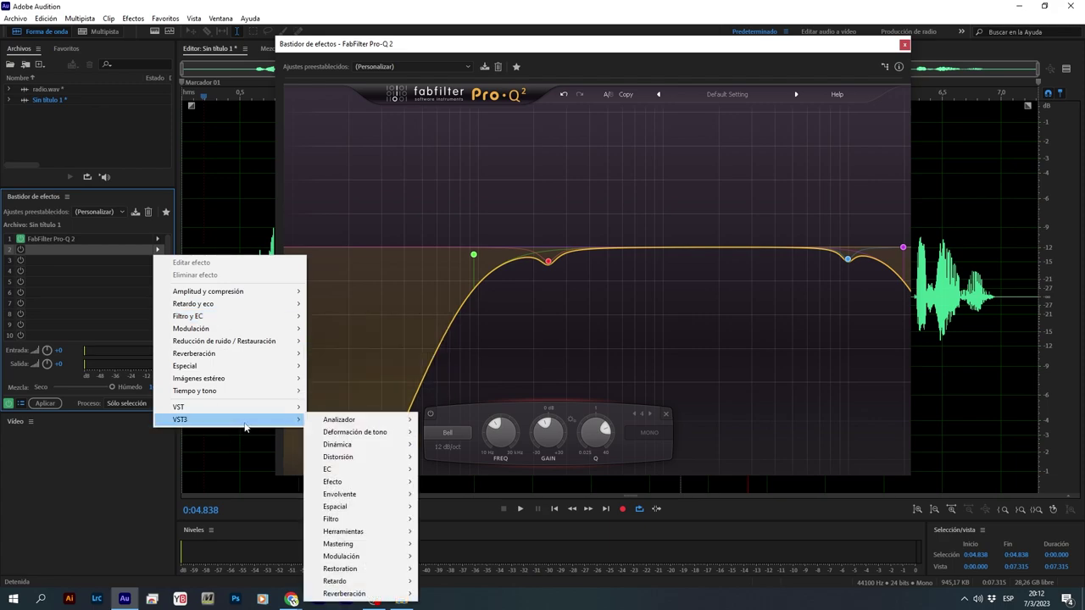
mouse_move(255, 292)
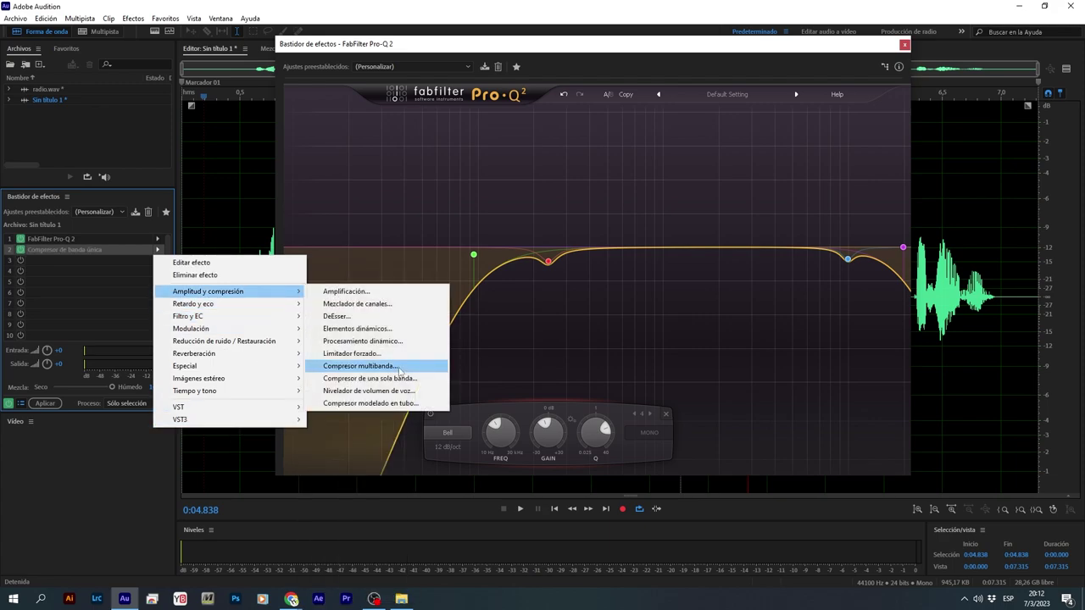
left_click(394, 342)
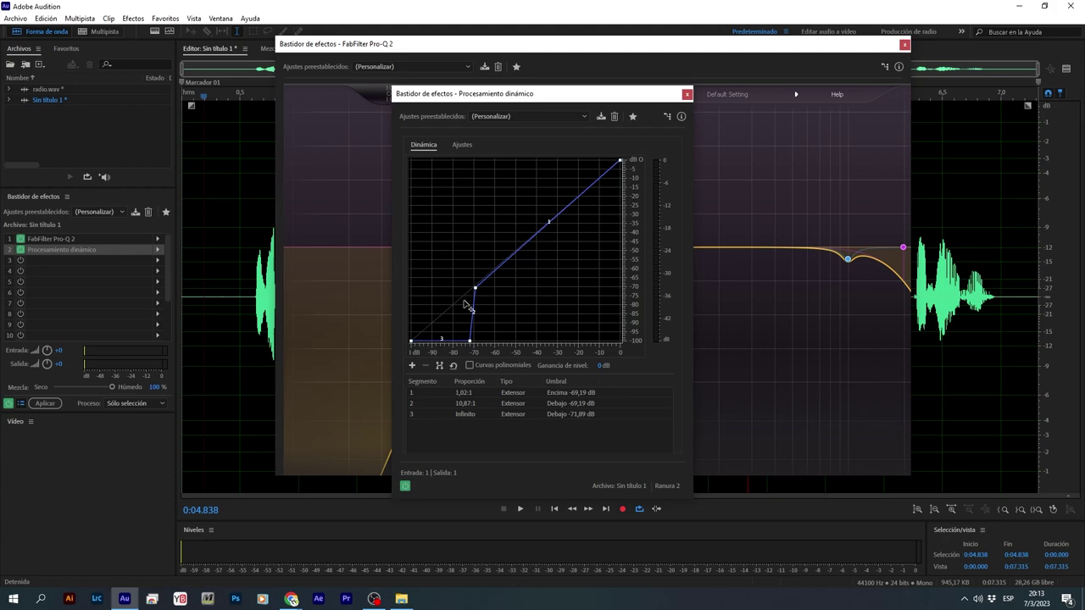
mouse_move(470, 340)
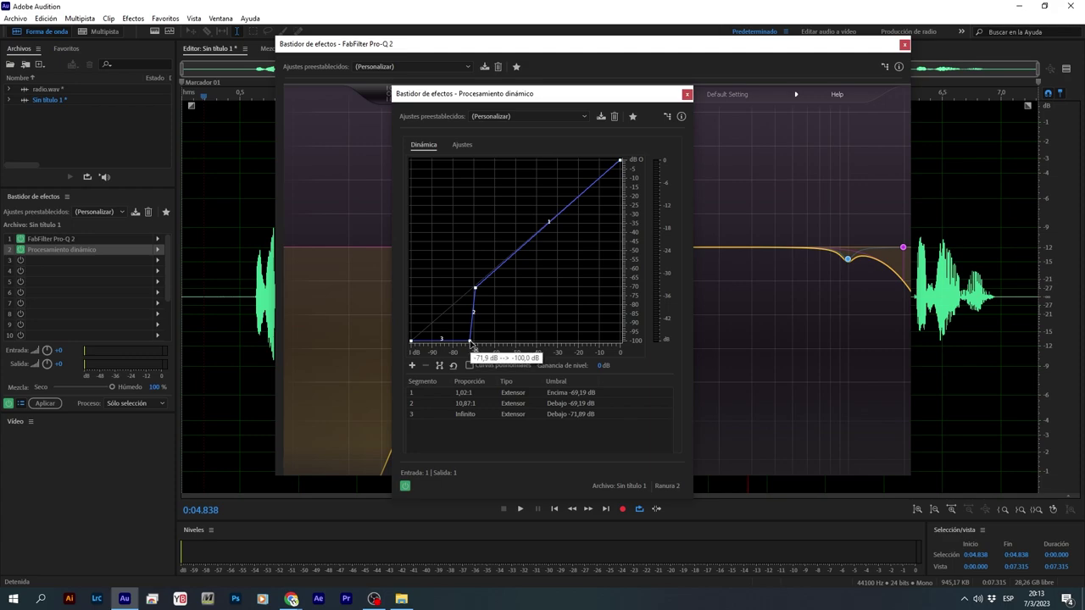
left_click_drag(471, 347, 472, 470)
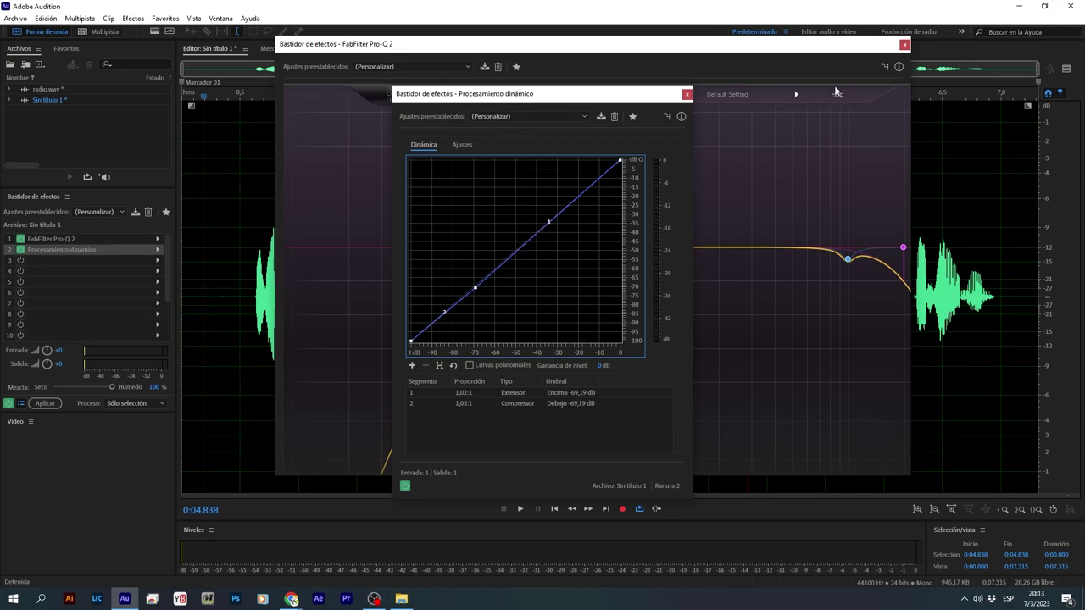
Step: Close the equalizer window, show the preview editor, and move the dynamics window clear of the first phrase's waveform
left_click(904, 44)
left_click_drag(536, 95, 472, 93)
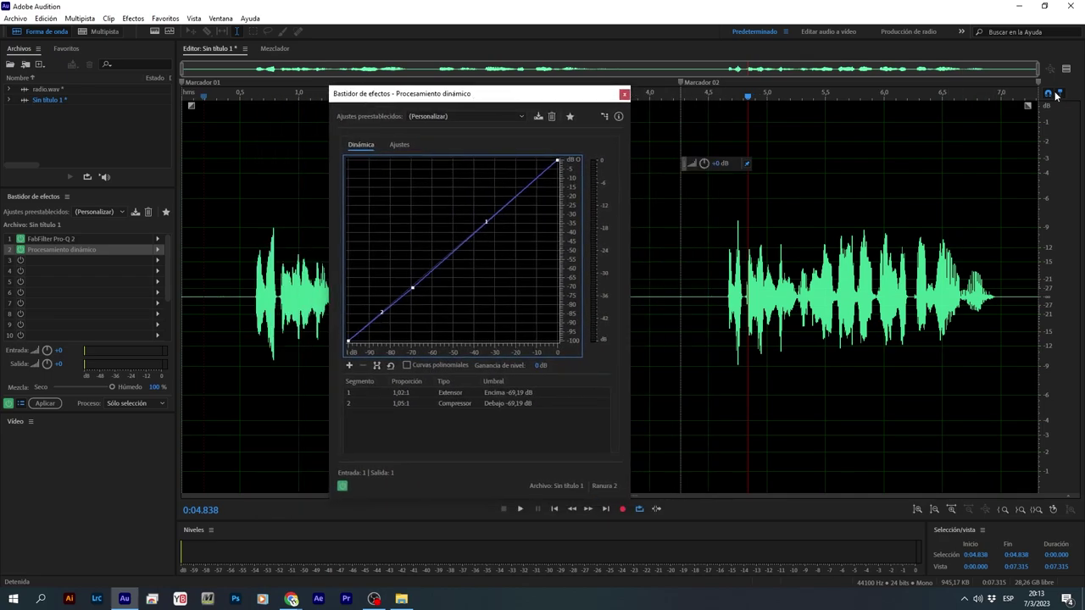
left_click(1066, 71)
left_click_drag(491, 95, 768, 91)
Step: Try an extreme boost point at about -52 dB on the dynamics curve and remove all intermediate points to leave a straight line
left_click_drag(757, 222, 723, 169)
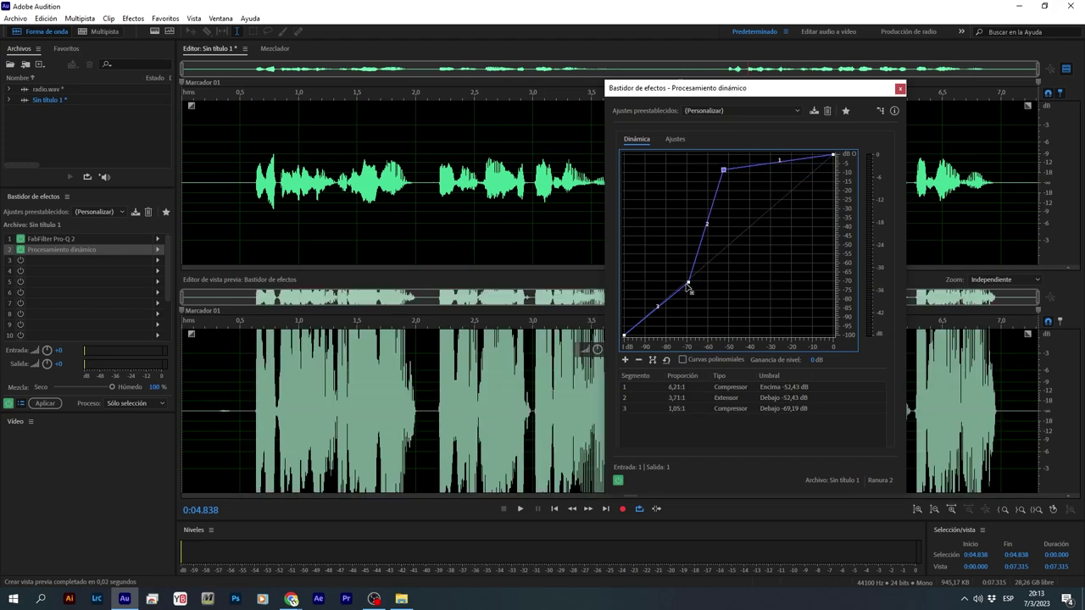
left_click_drag(689, 283, 696, 433)
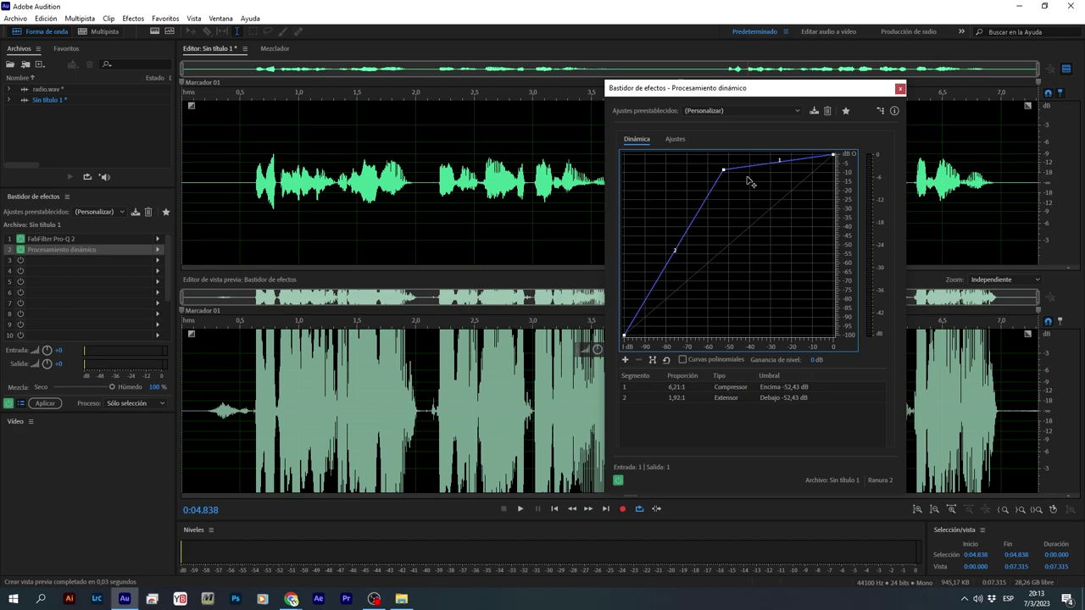
left_click_drag(724, 171, 758, 585)
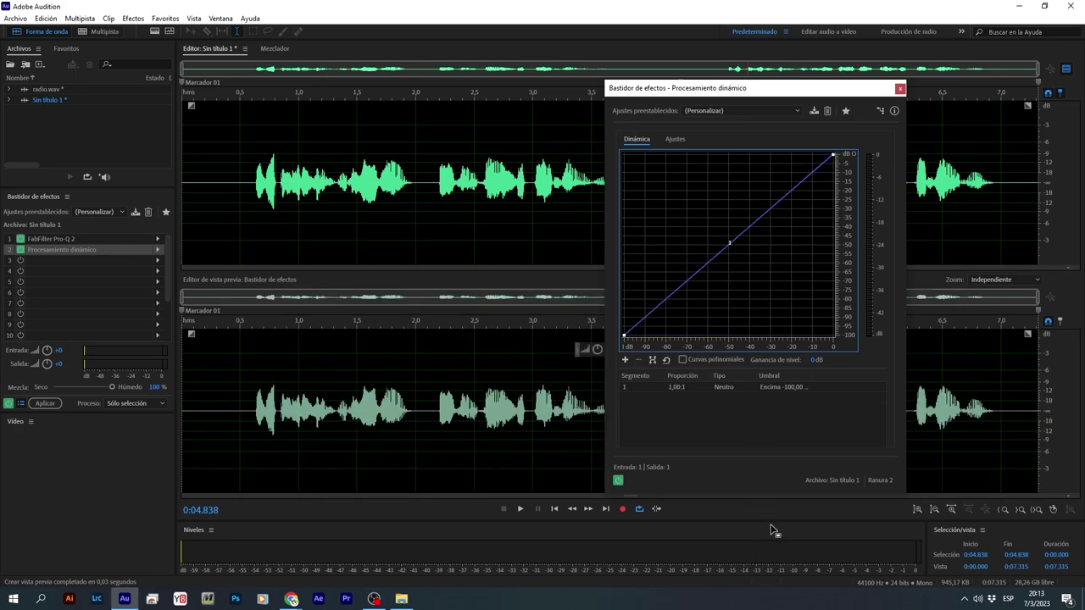
Step: Examine the quiet passage around 0:01.105 to 0:01.380, bypass the dynamics effect, and play briefly from 0:00.955
left_click_drag(311, 417, 363, 419)
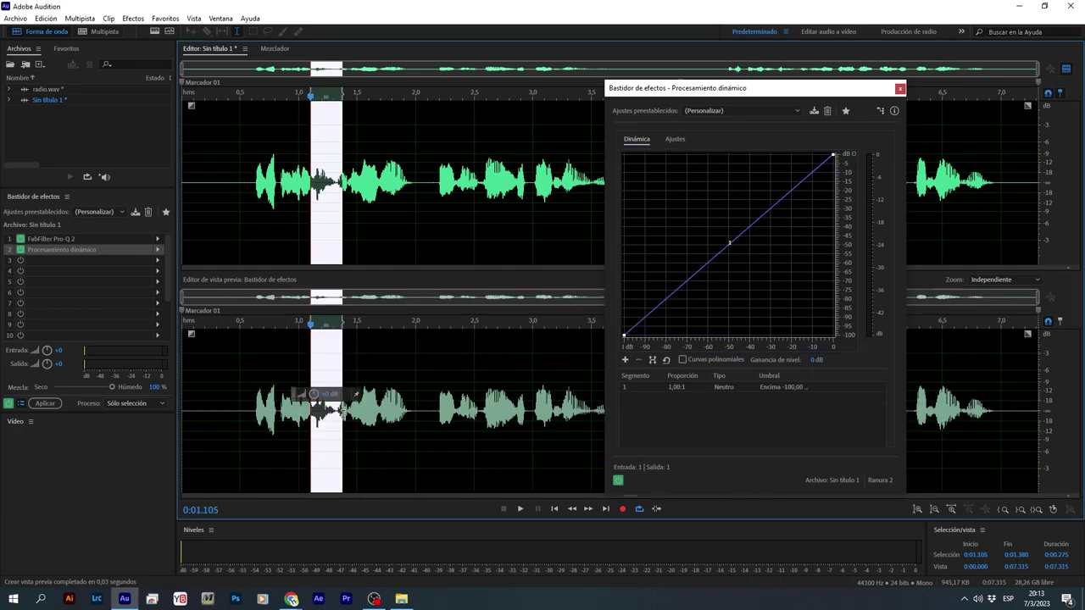
left_click(296, 432)
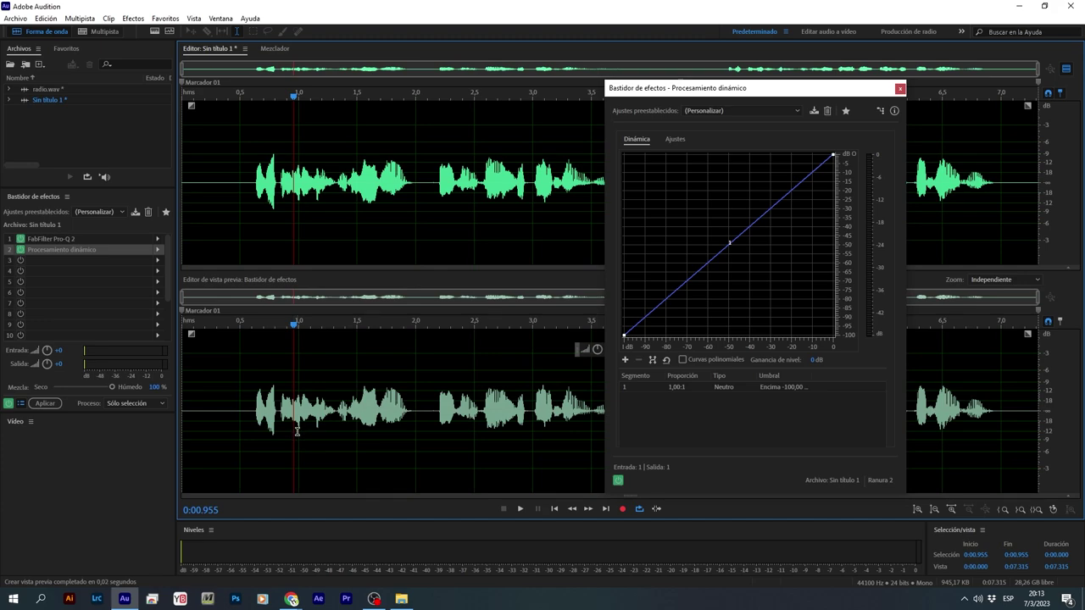
left_click(622, 481)
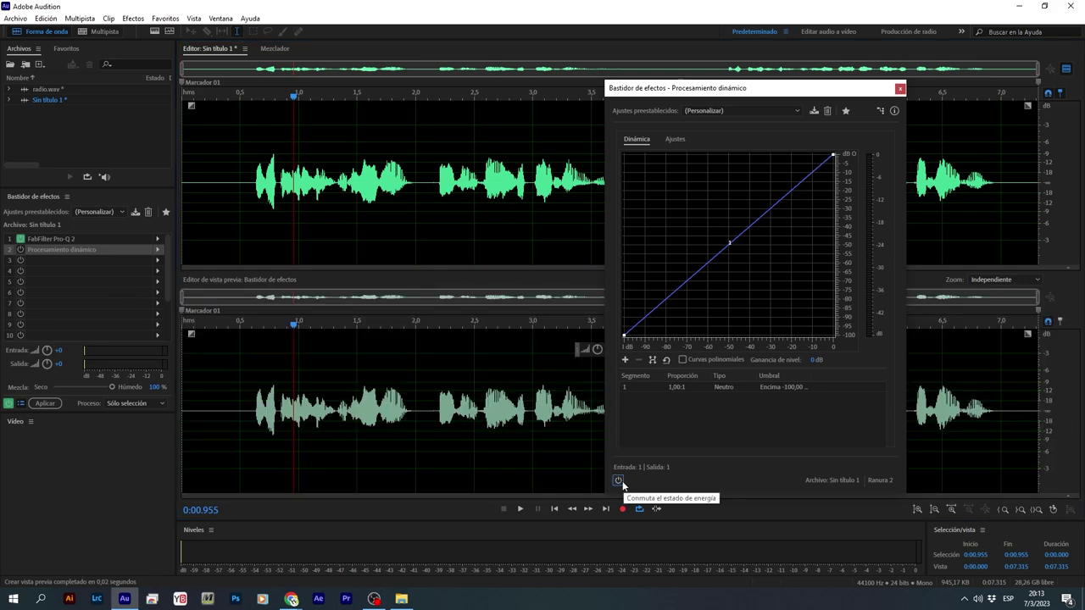
key("space")
key("space")
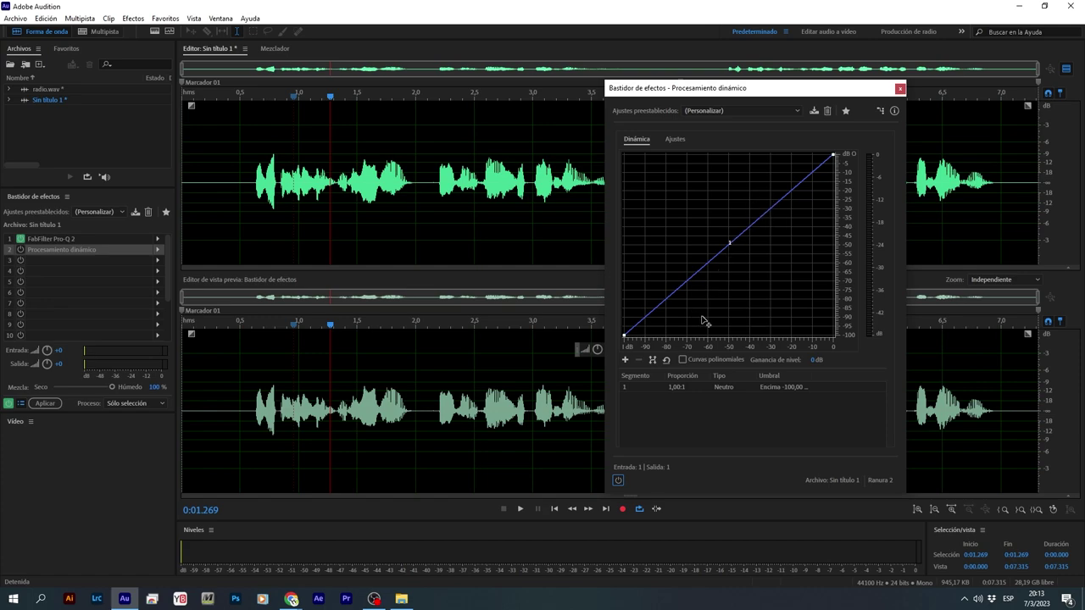
Step: Re-enable the dynamics effect and raise a curve point at about -43 dB for roughly 2.31:1 compression above it
left_click(618, 481)
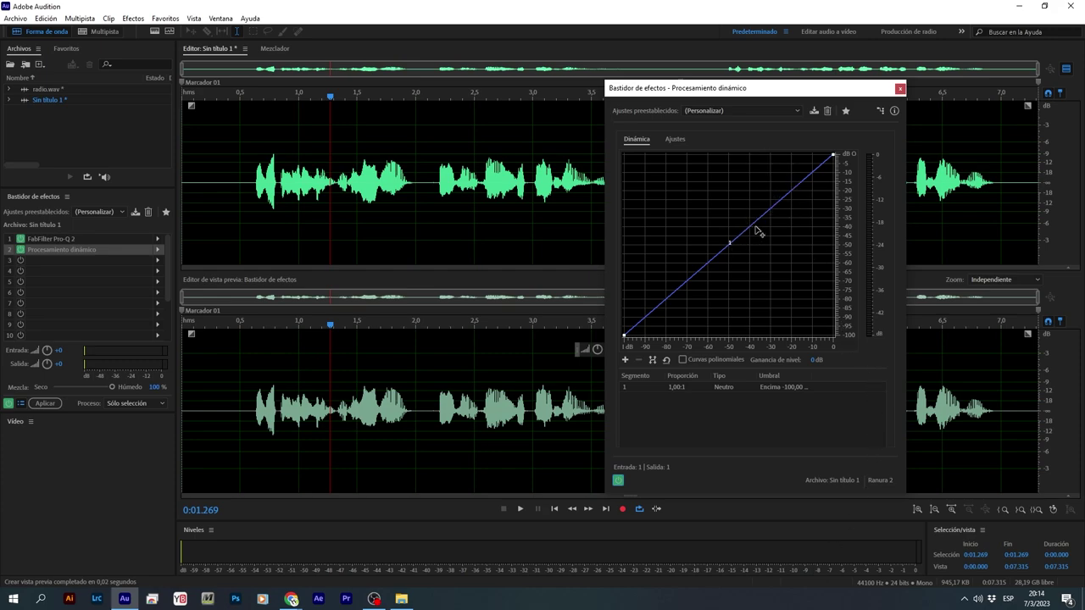
left_click_drag(757, 223, 744, 192)
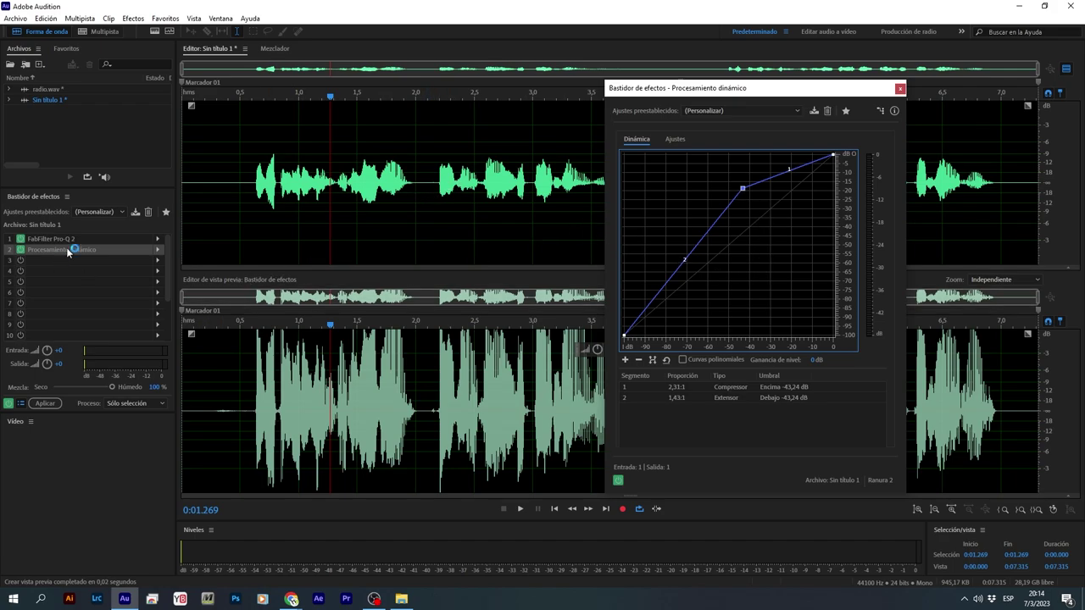
left_click(100, 212)
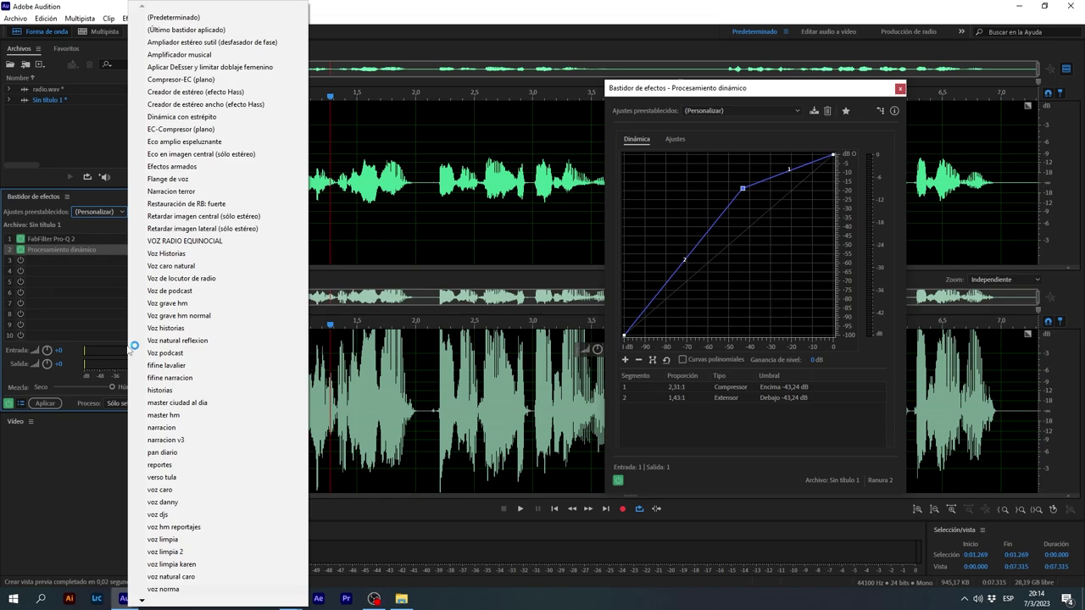
left_click(76, 251)
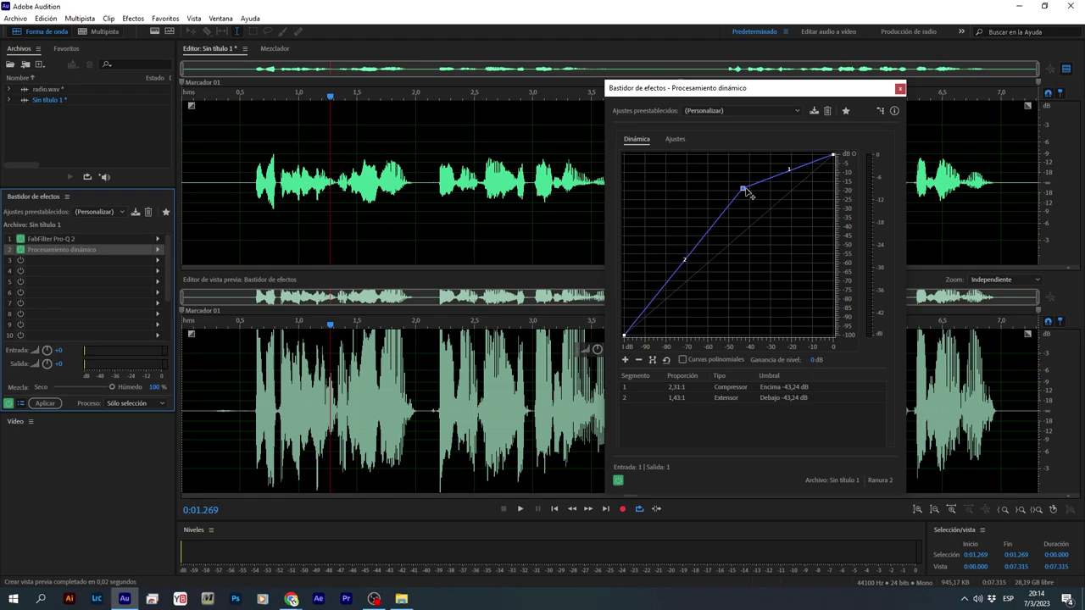
Step: Remove the boosted point from the dynamics curve, lower its 0 dB end to about -6 dB, and add a point at about -25 dB
left_click_drag(745, 189, 753, 205)
left_click_drag(827, 209, 834, 165)
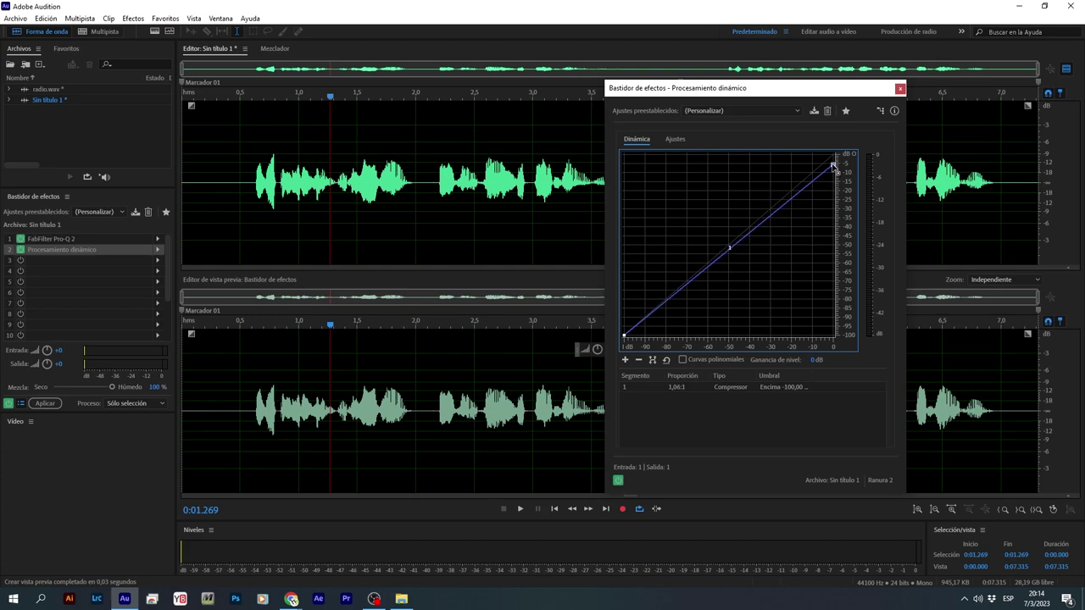
left_click(763, 226)
left_click_drag(763, 225, 779, 210)
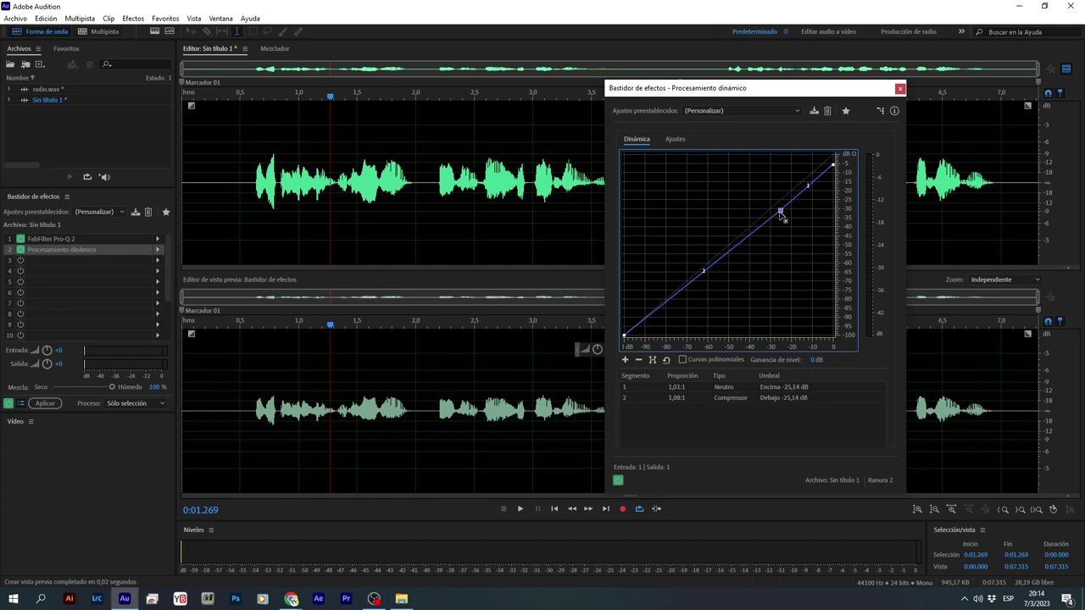
left_click_drag(688, 289, 673, 263)
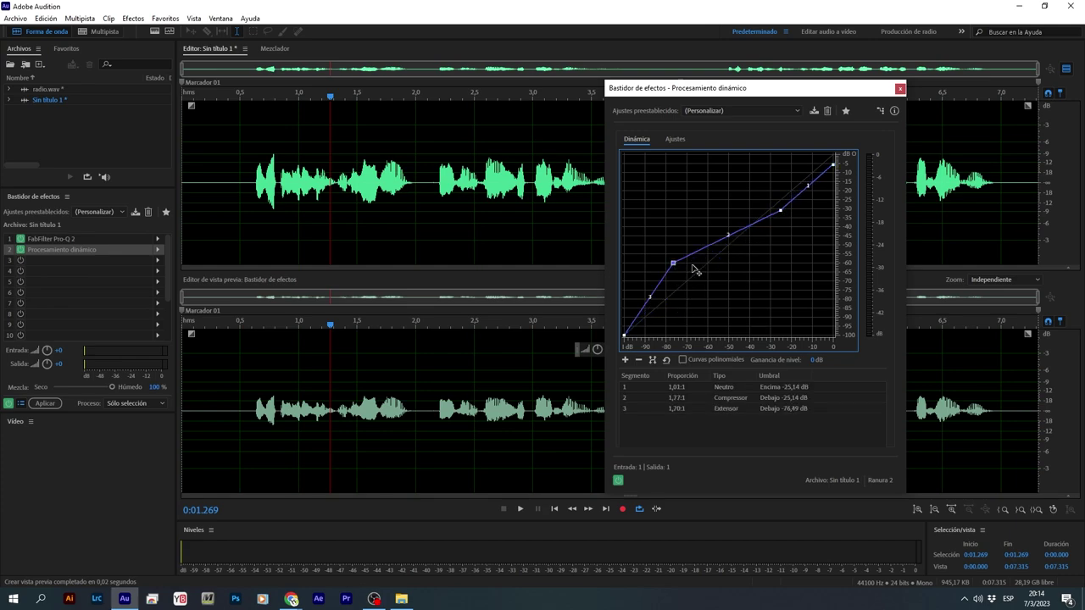
left_click_drag(673, 263, 708, 272)
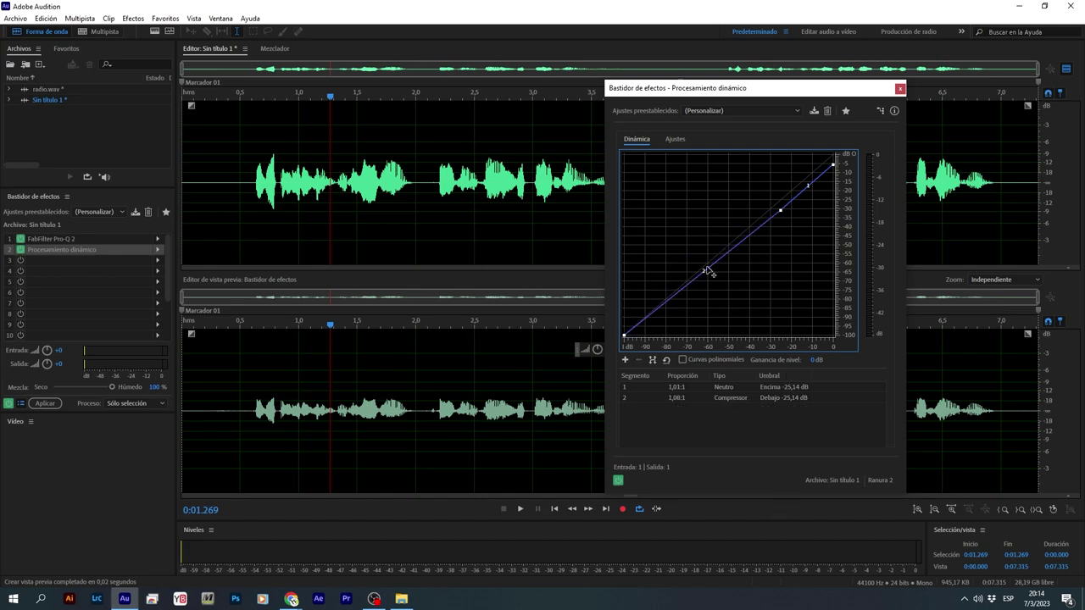
Step: Raise the curve's intermediate point and adjust its end point for roughly 2.07:1 compression above about -28 dB
left_click_drag(779, 210, 778, 197)
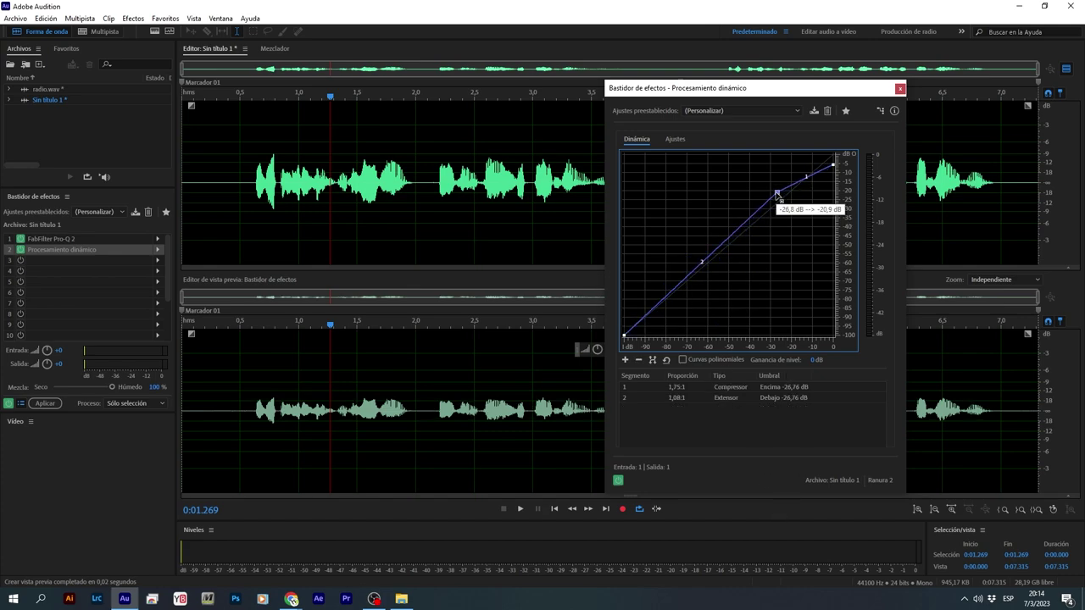
left_click_drag(776, 194, 778, 196)
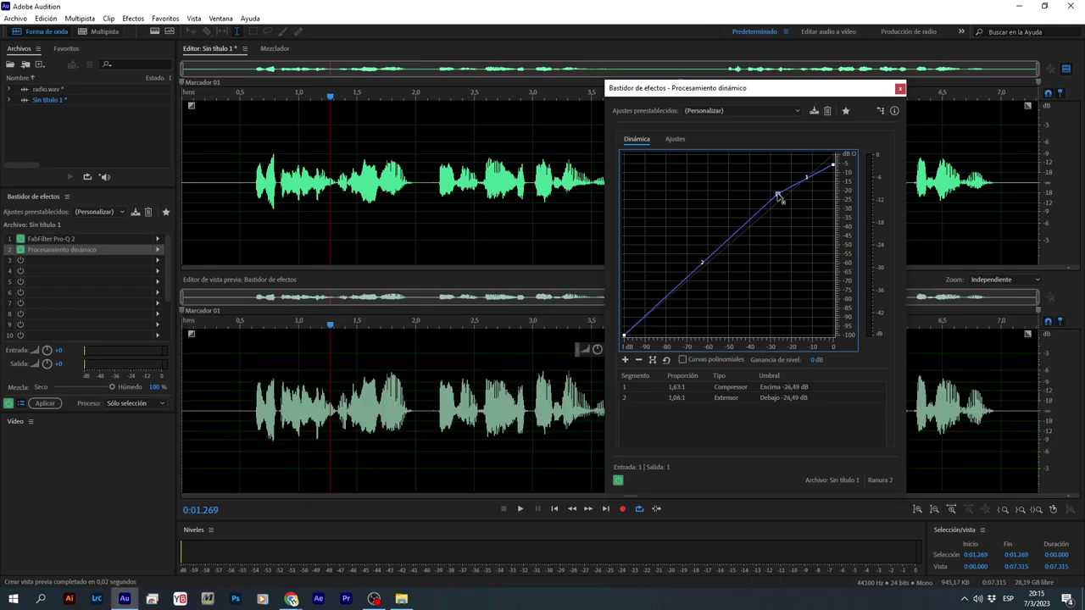
mouse_move(777, 194)
left_click_drag(778, 194, 771, 192)
mouse_move(775, 195)
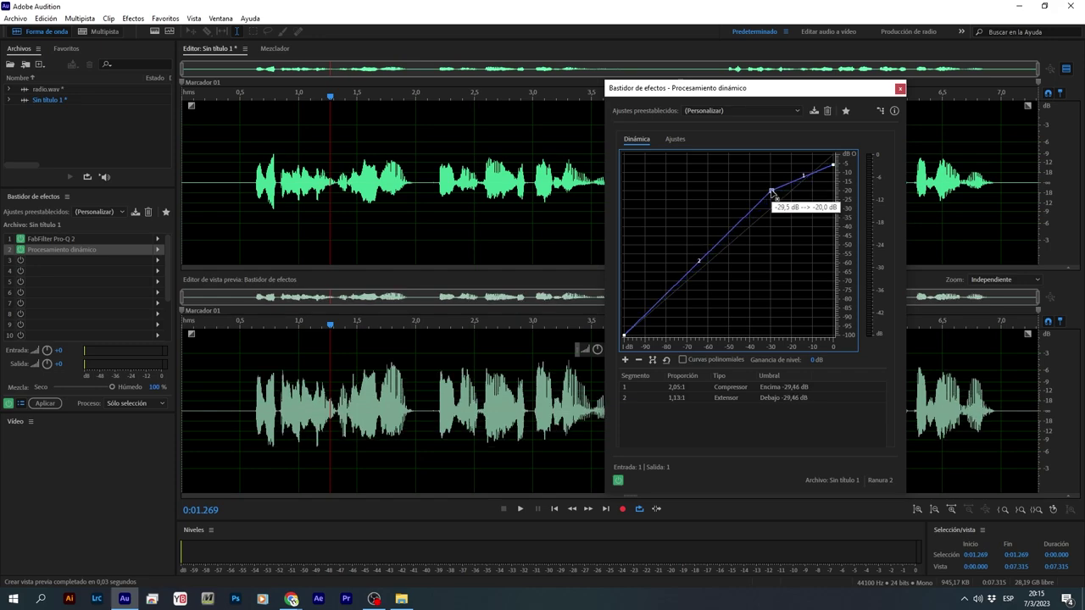
left_click_drag(834, 165, 836, 222)
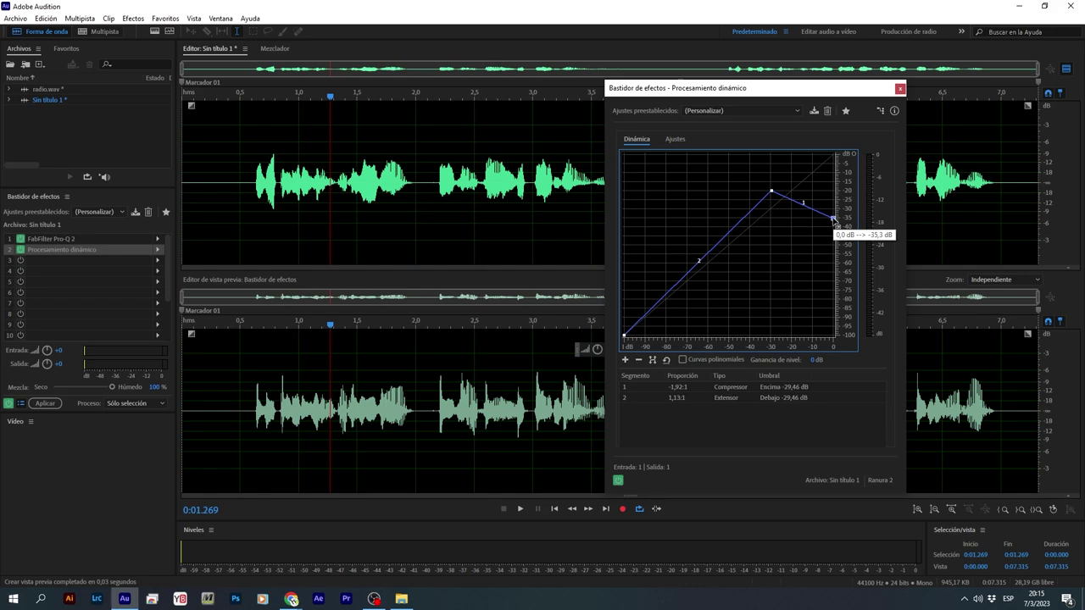
left_click_drag(835, 221, 838, 170)
Step: Compare the preview waveform with the dynamics effect bypassed and enabled, and play briefly from 0:00.564
left_click(618, 481)
left_click(618, 480)
left_click(618, 481)
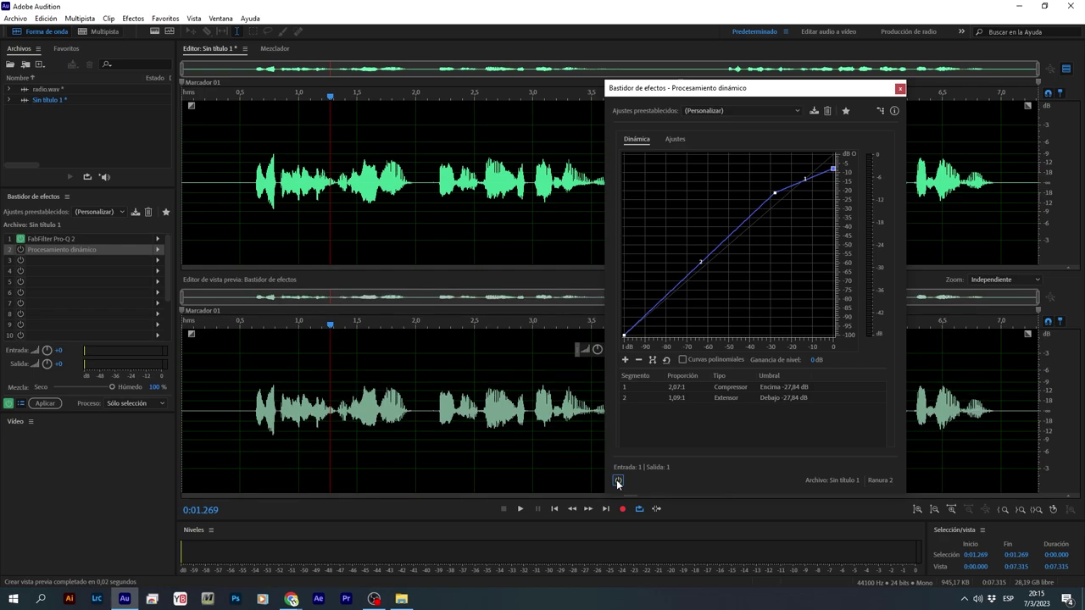
left_click(617, 481)
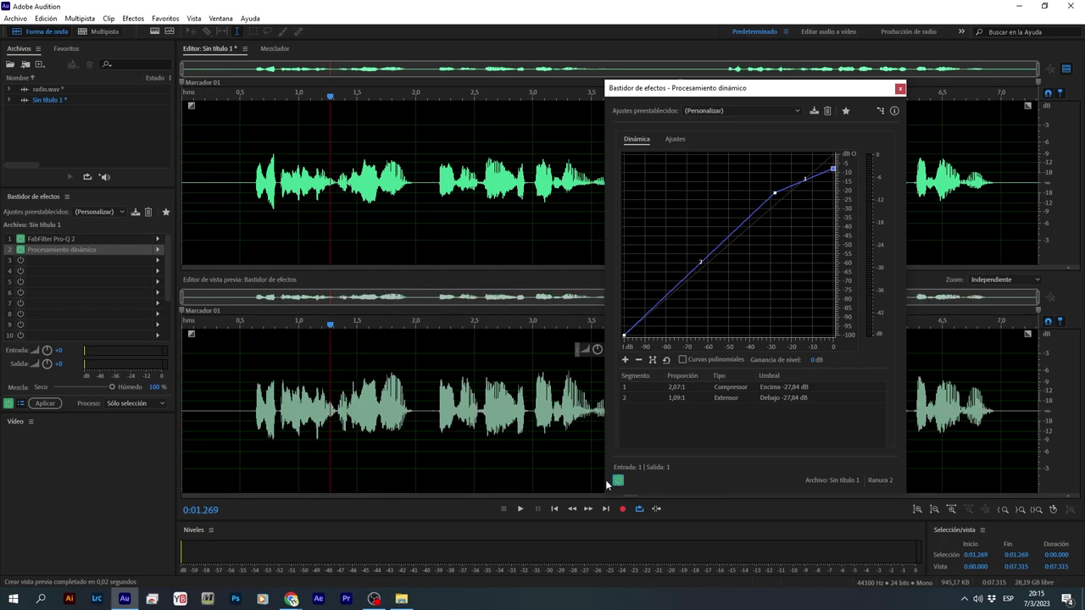
left_click(247, 438)
key("space")
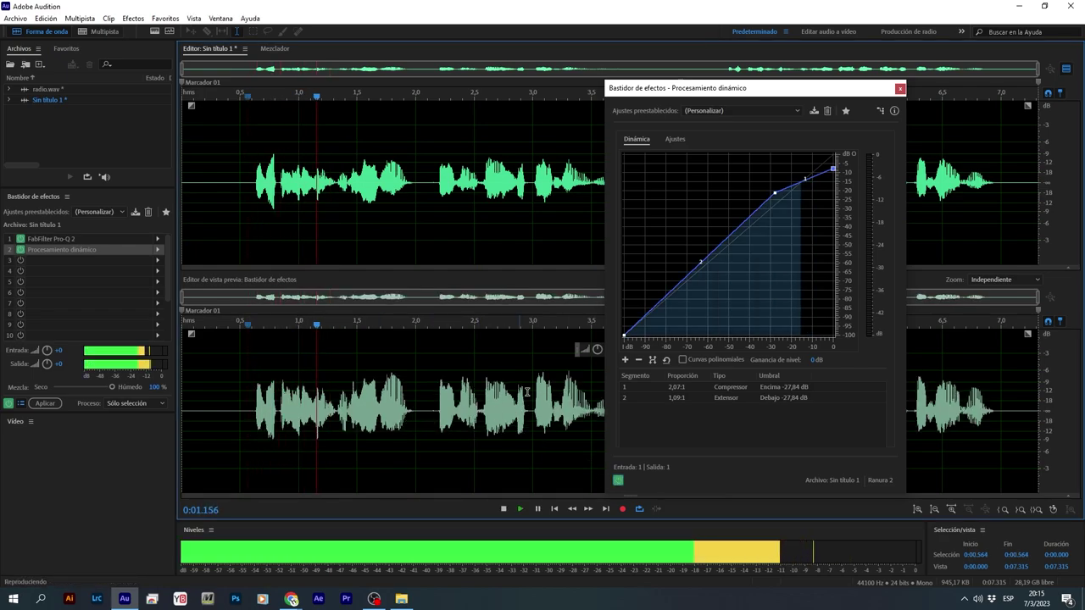
key("space")
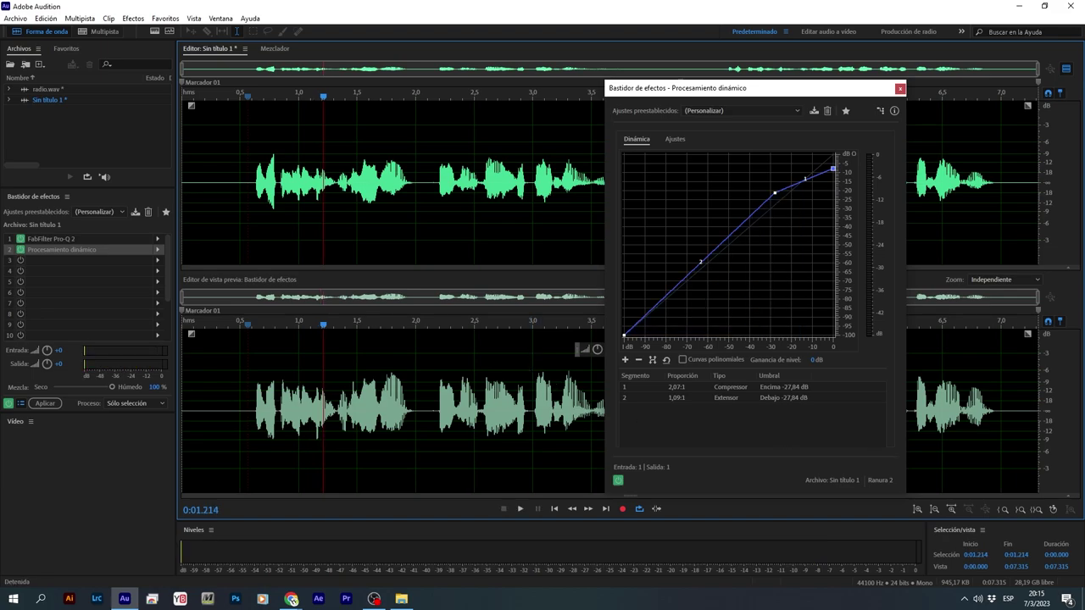
Step: Replay from 0:00.564 while switching the dynamics effect off and on, and stop playback with the effect enabled
left_click(247, 213)
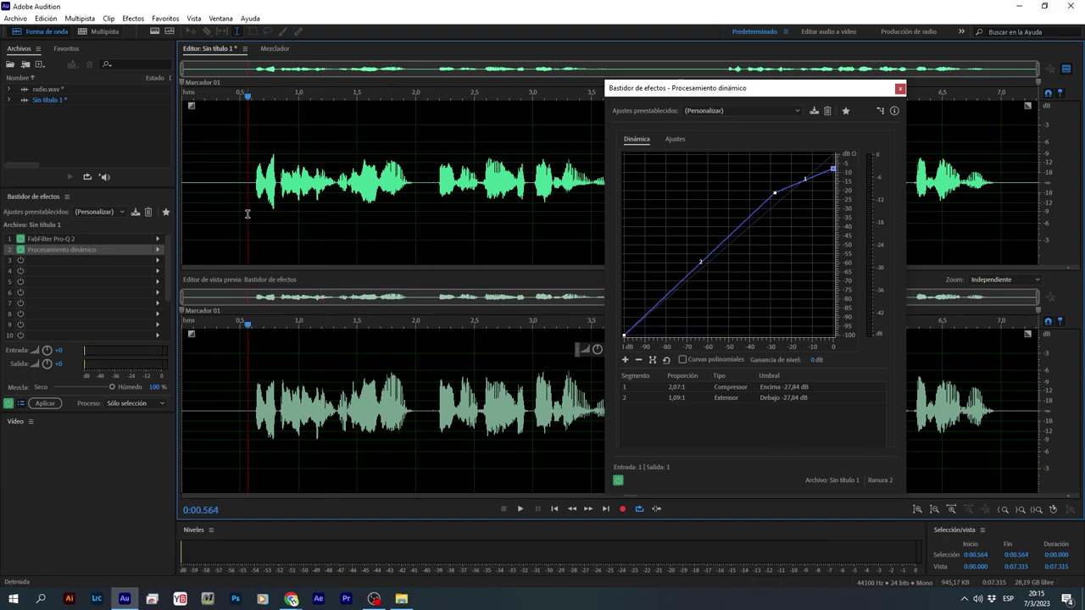
key("space")
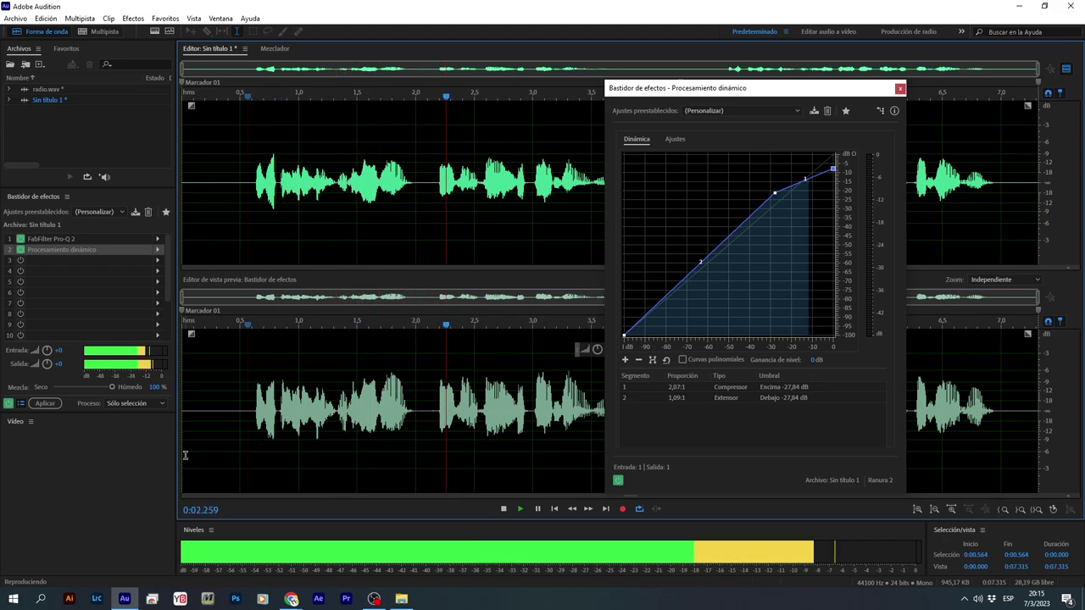
left_click(618, 481)
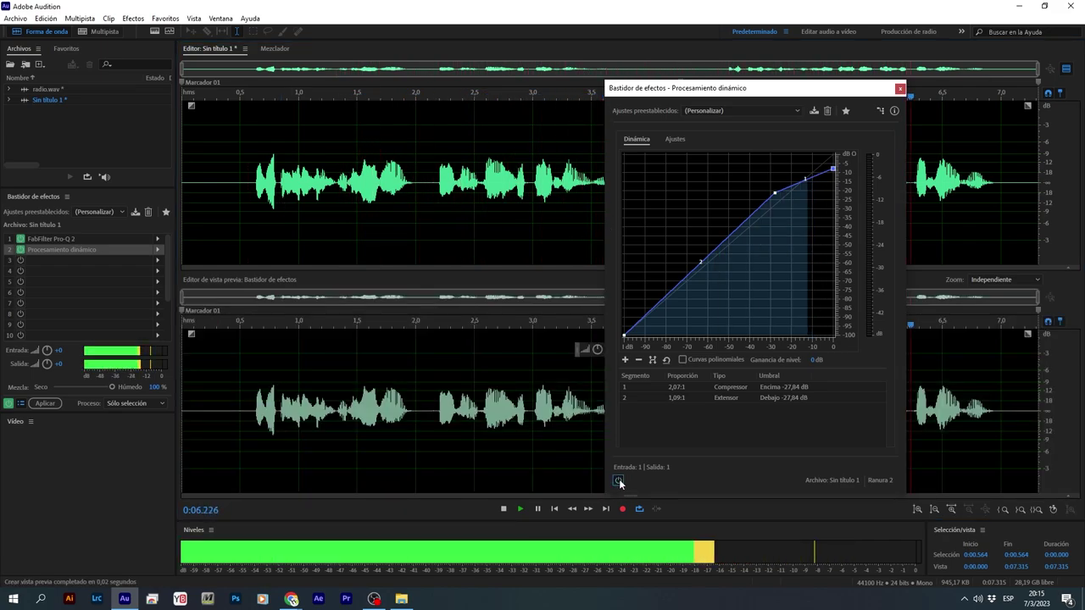
left_click(619, 481)
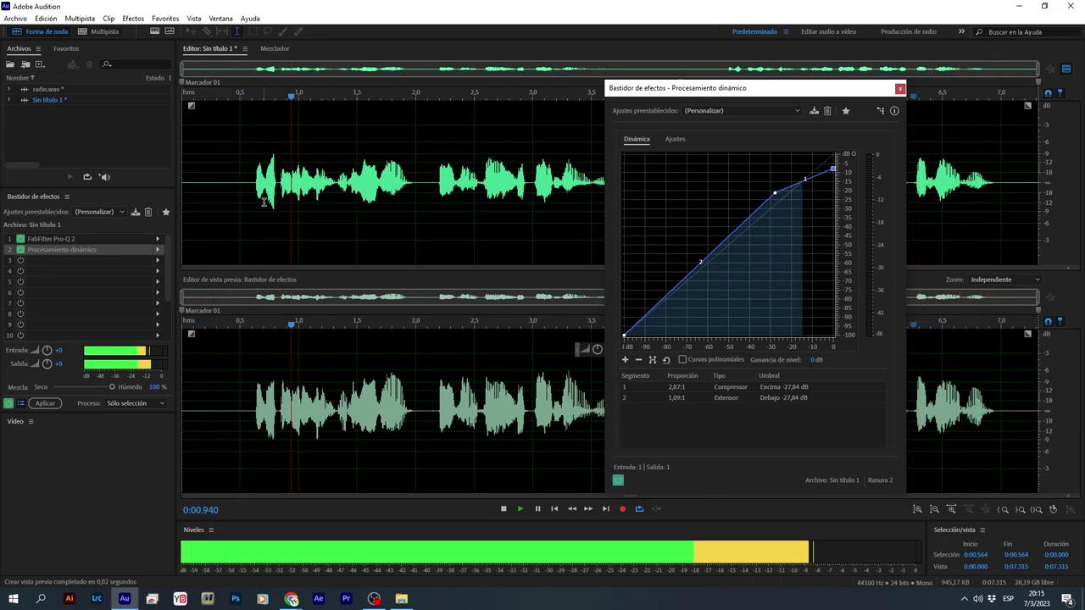
left_click(618, 480)
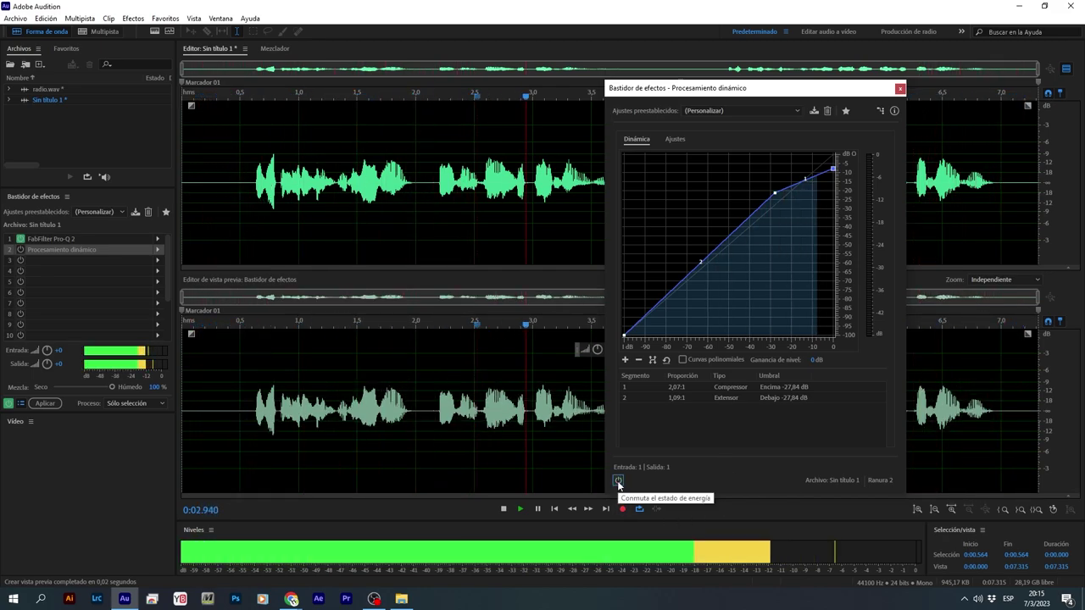
left_click(619, 480)
key("space")
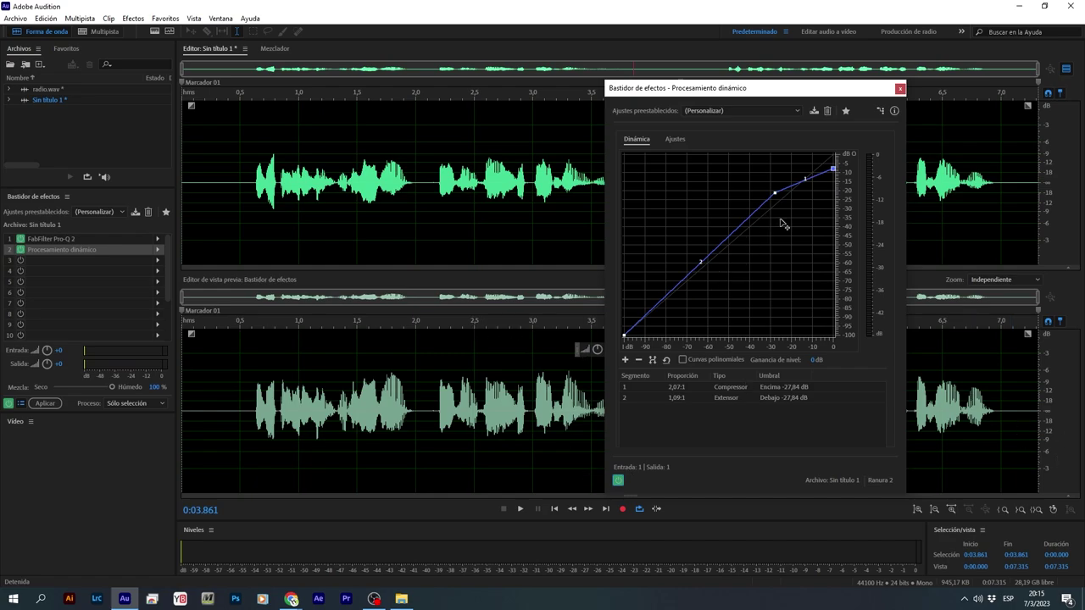
Step: Add a curve point at about -16 dB, lower the end point for roughly 12.97:1 compression above it, and close the dynamics window
left_click(800, 179)
left_click_drag(833, 170, 836, 175)
mouse_move(836, 177)
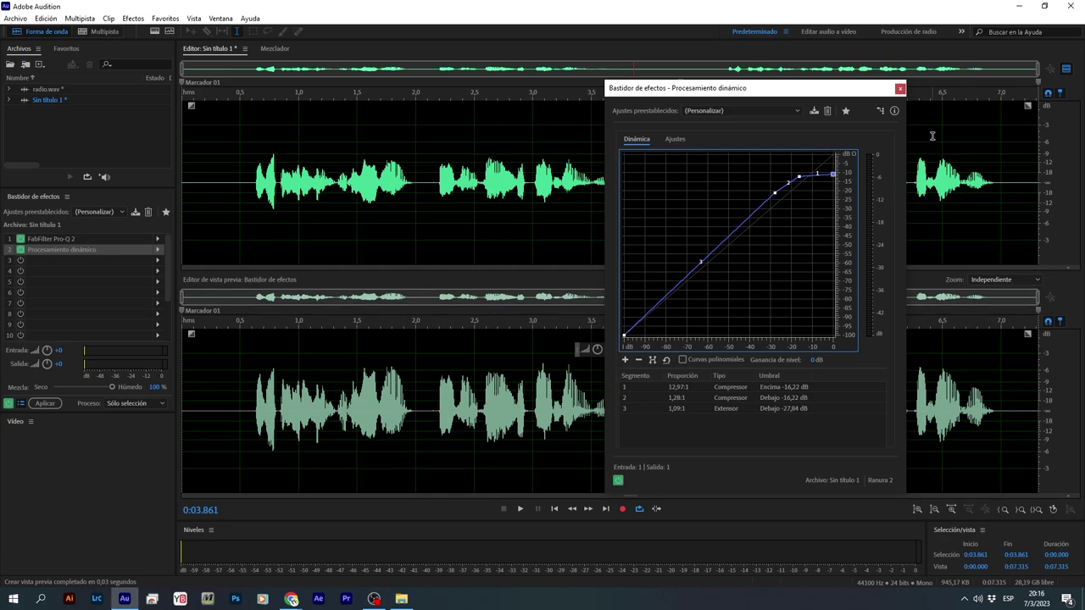
left_click(900, 89)
Step: Place the playhead at 0:00.588 and add another FabFilter Pro-Q 2 in the third effects rack slot
left_click(250, 215)
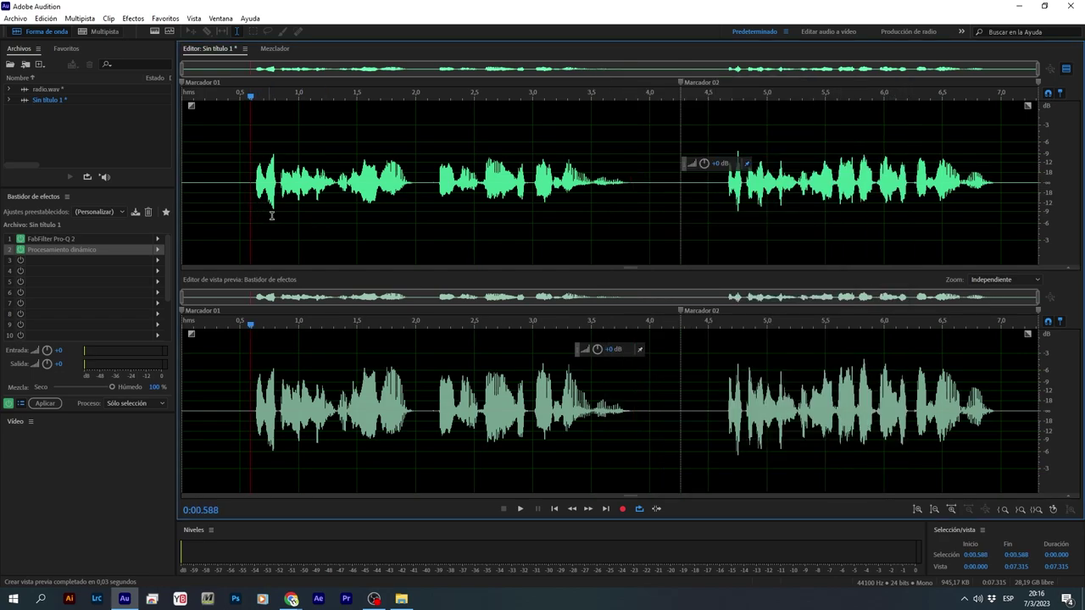
left_click(157, 261)
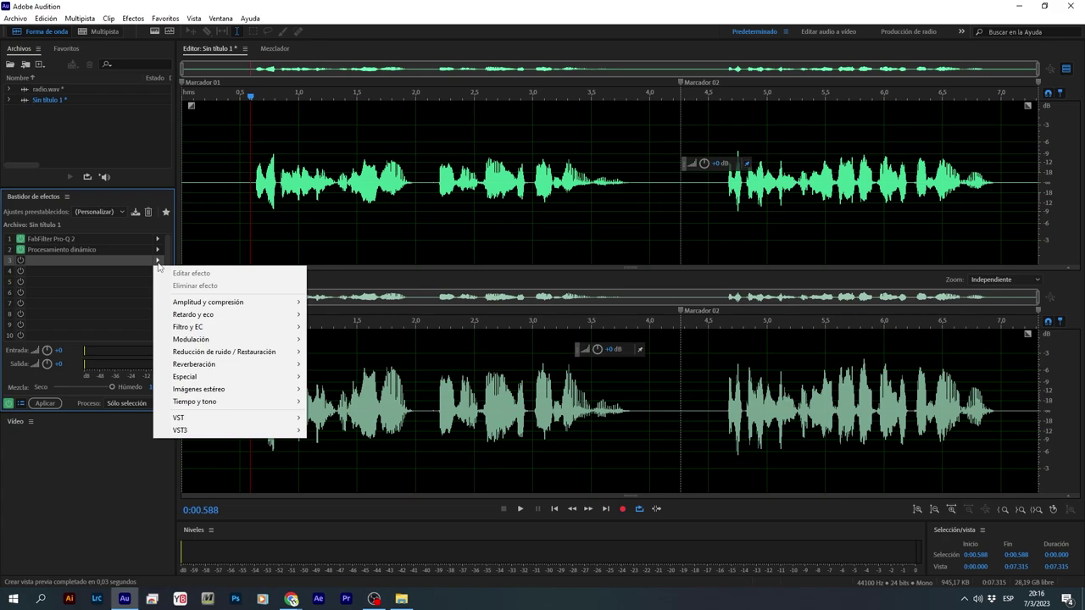
mouse_move(246, 302)
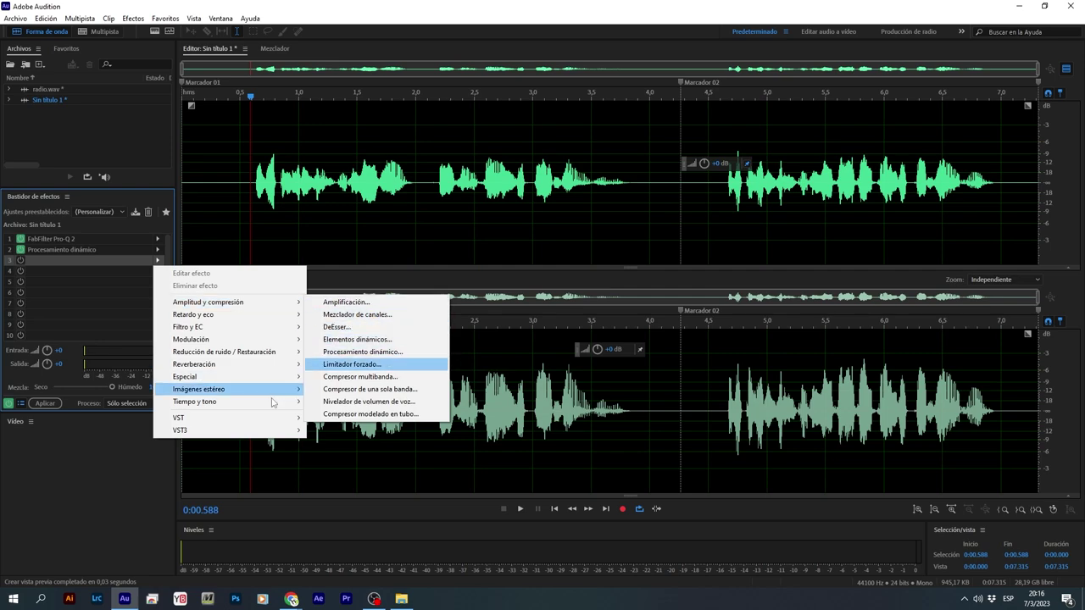
mouse_move(276, 421)
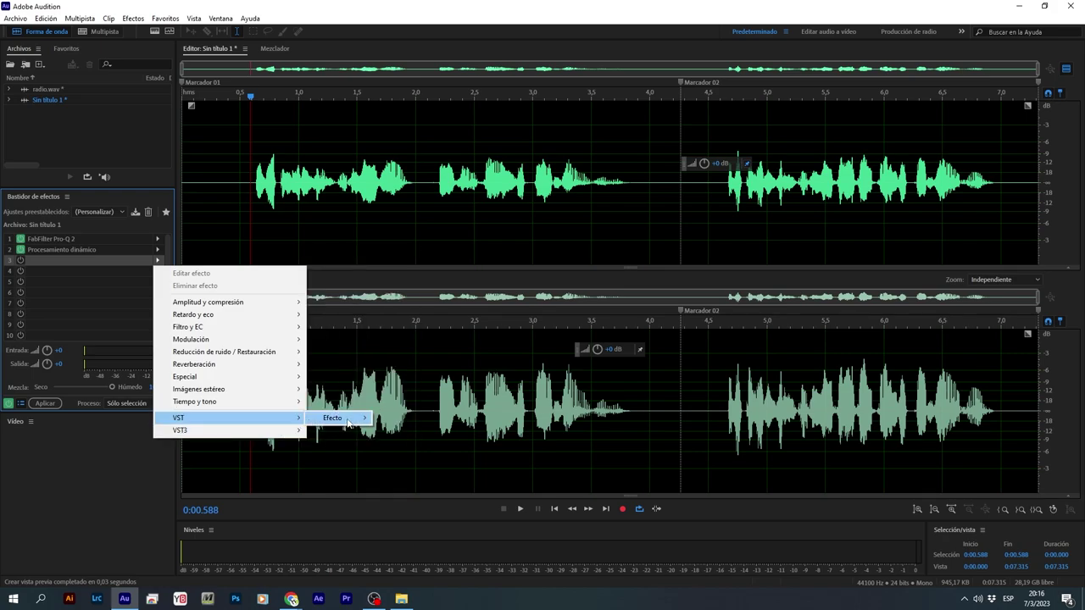
mouse_move(342, 426)
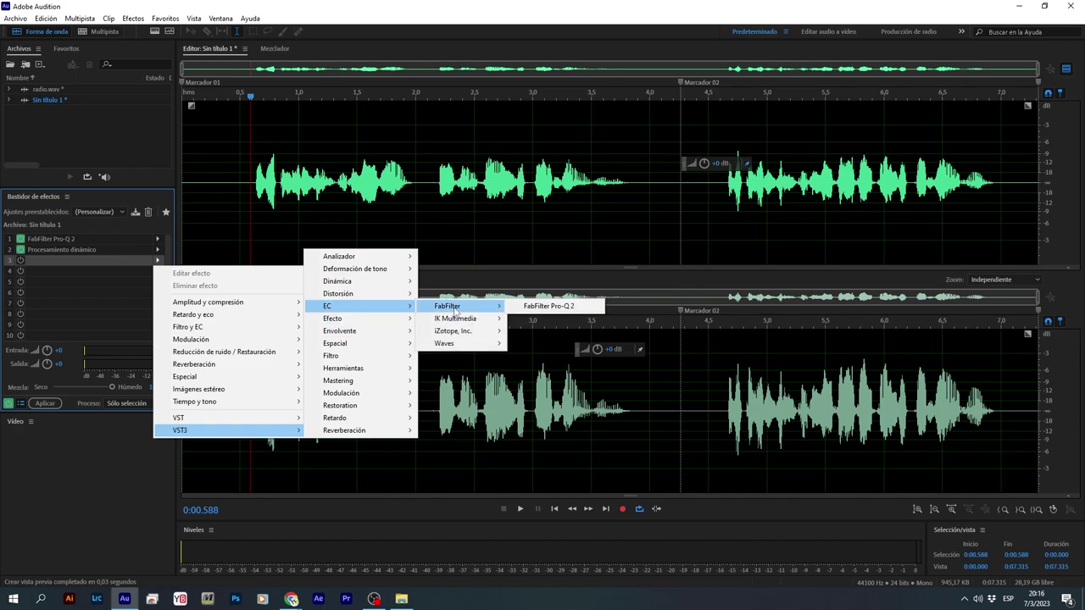
left_click(520, 308)
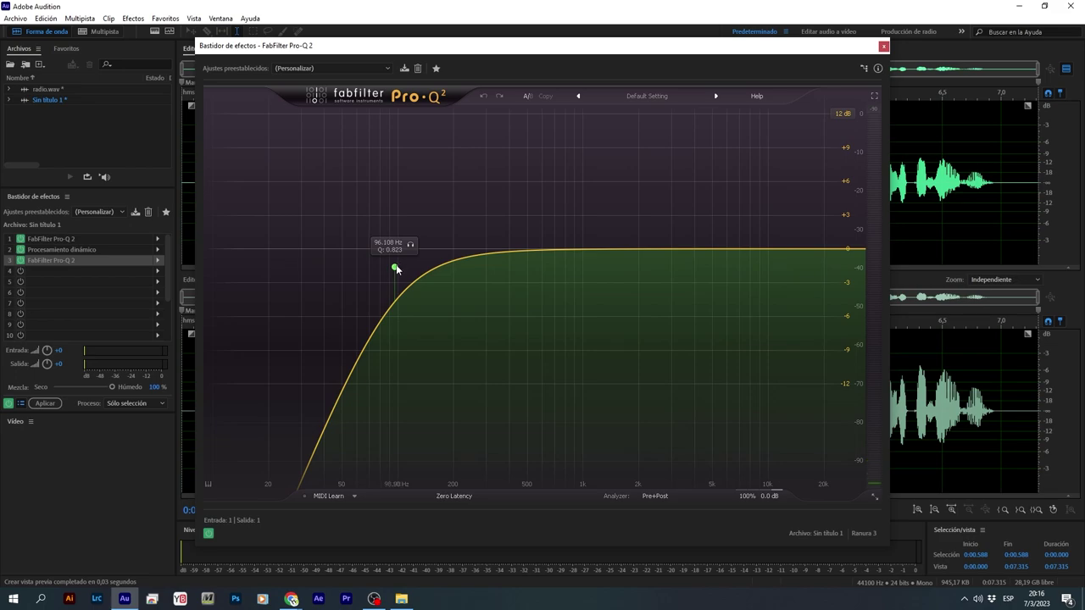
Step: Delete the new equalizer's default low-cut band at about 96 Hz and start playback
right_click(395, 268)
left_click(422, 316)
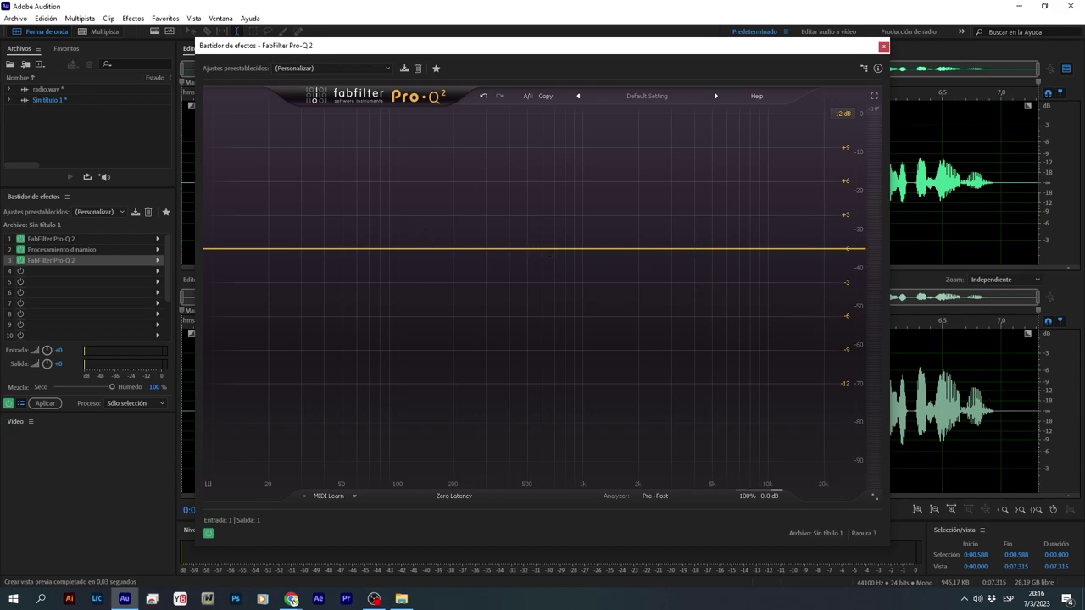
key("space")
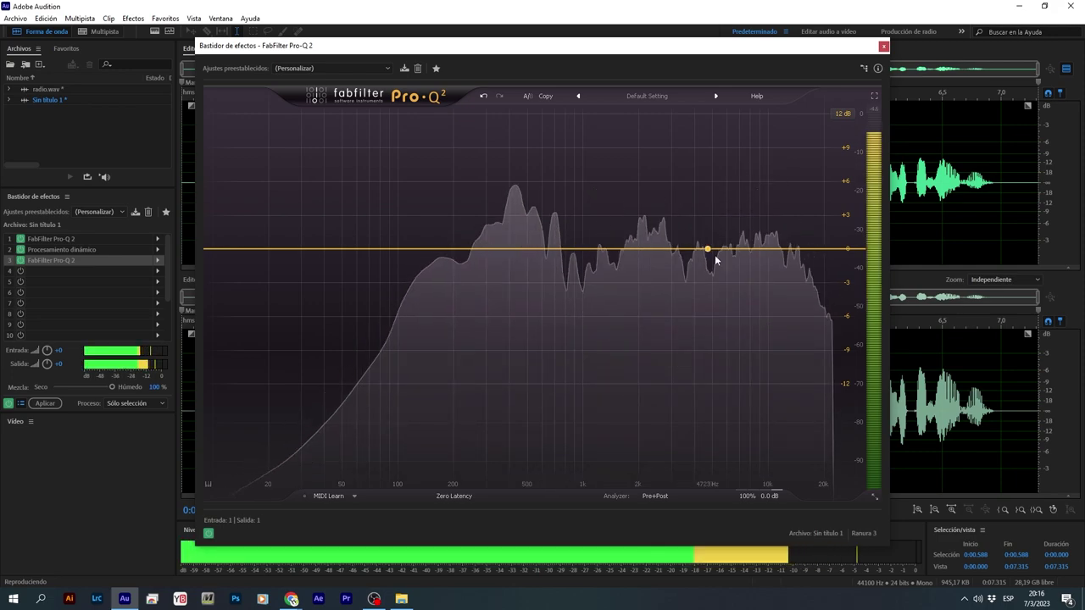
Step: Add a bell band at about 3442 Hz with +1.21 dB gain and a Q of 6.903 during playback
left_click_drag(682, 251, 661, 244)
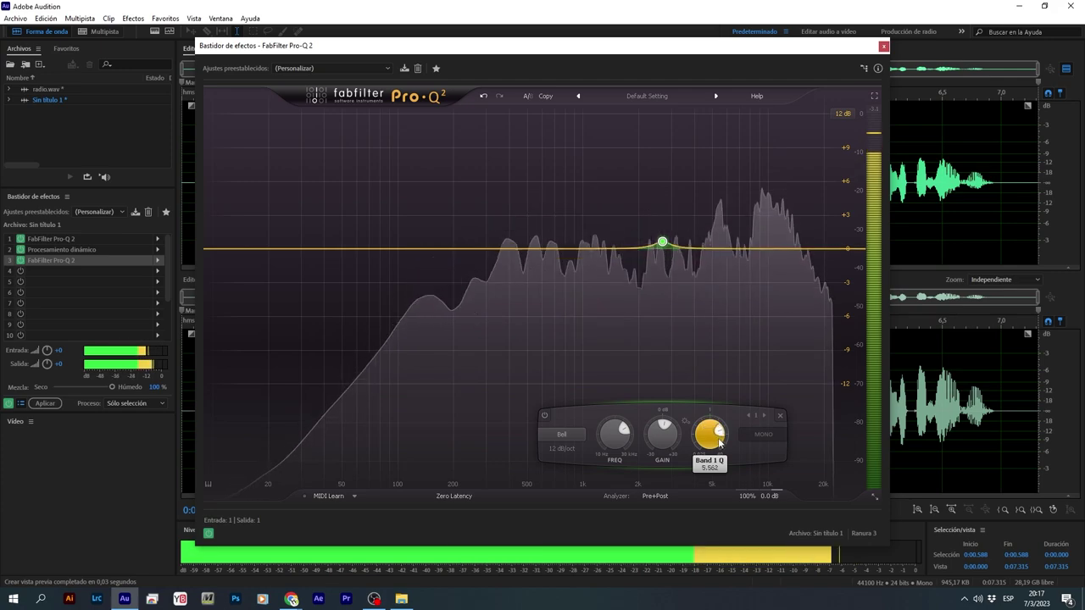
left_click_drag(662, 244, 671, 196)
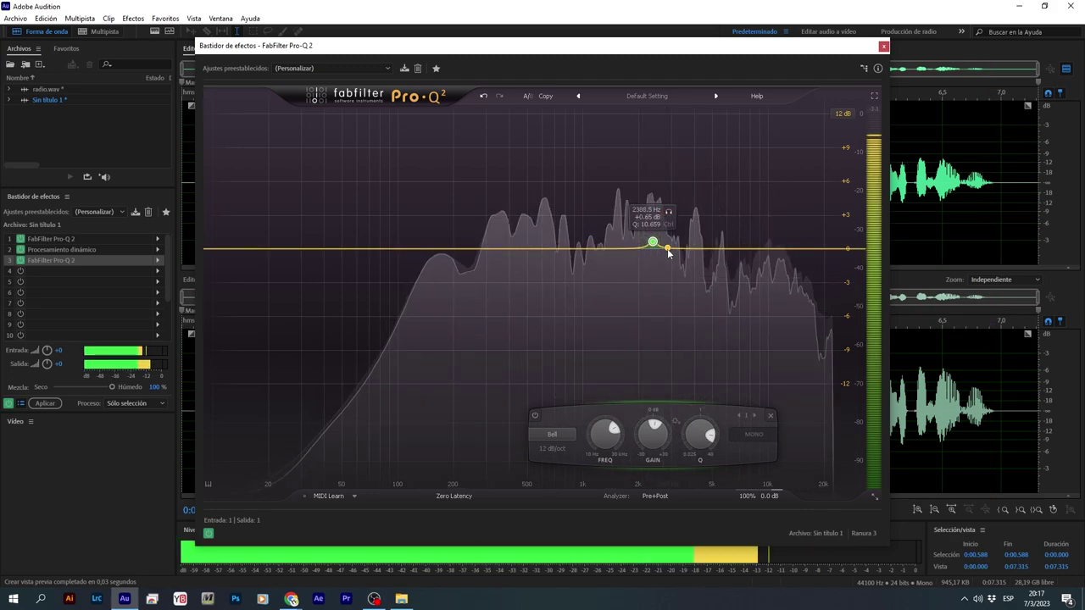
left_click_drag(654, 243, 658, 239)
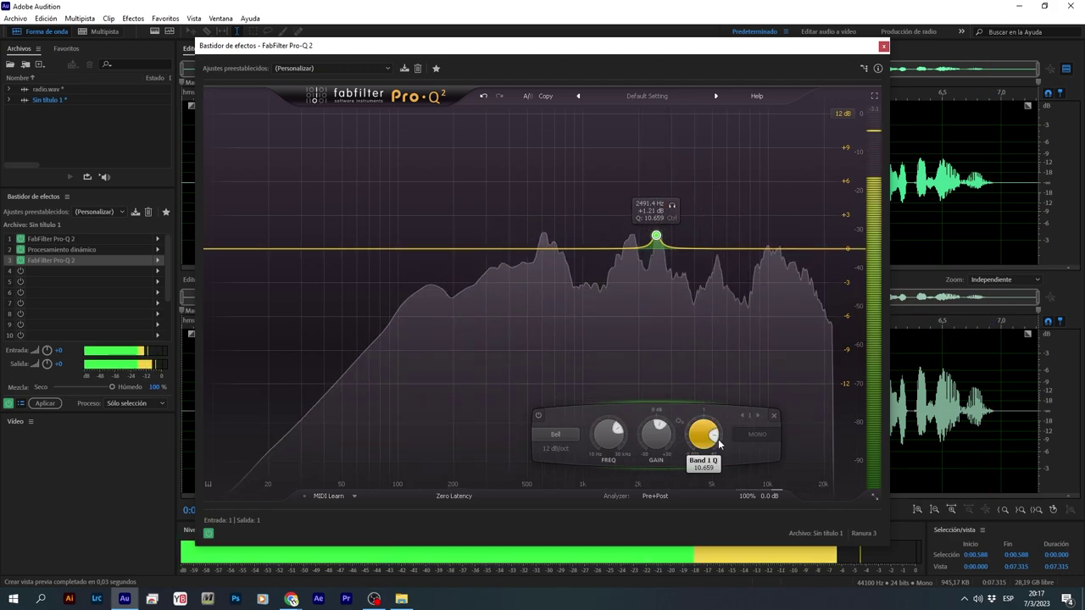
scroll(719, 443, "down", 3)
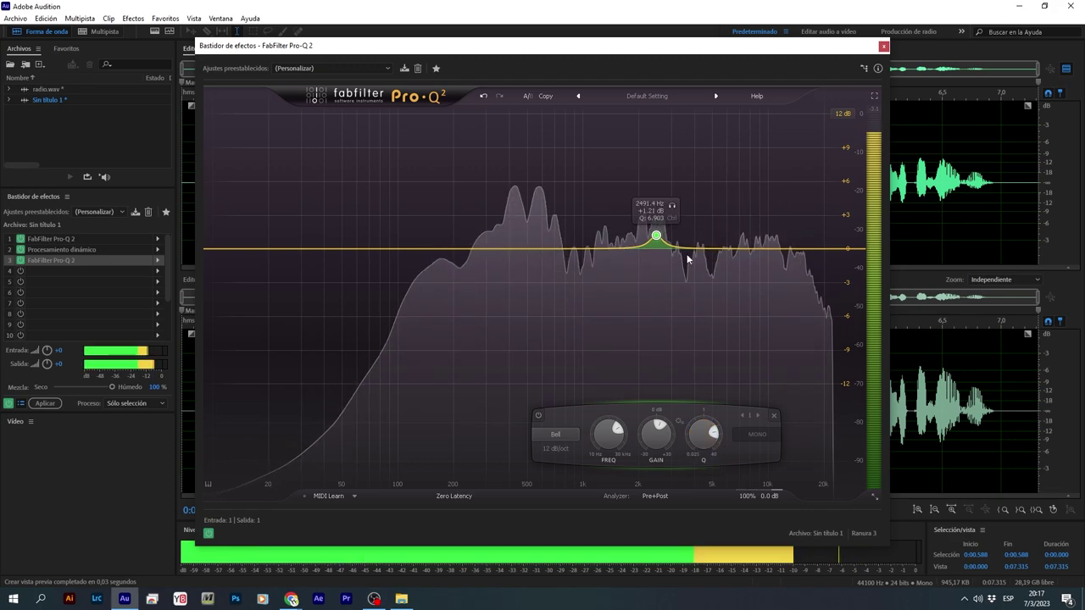
left_click_drag(670, 208, 698, 215)
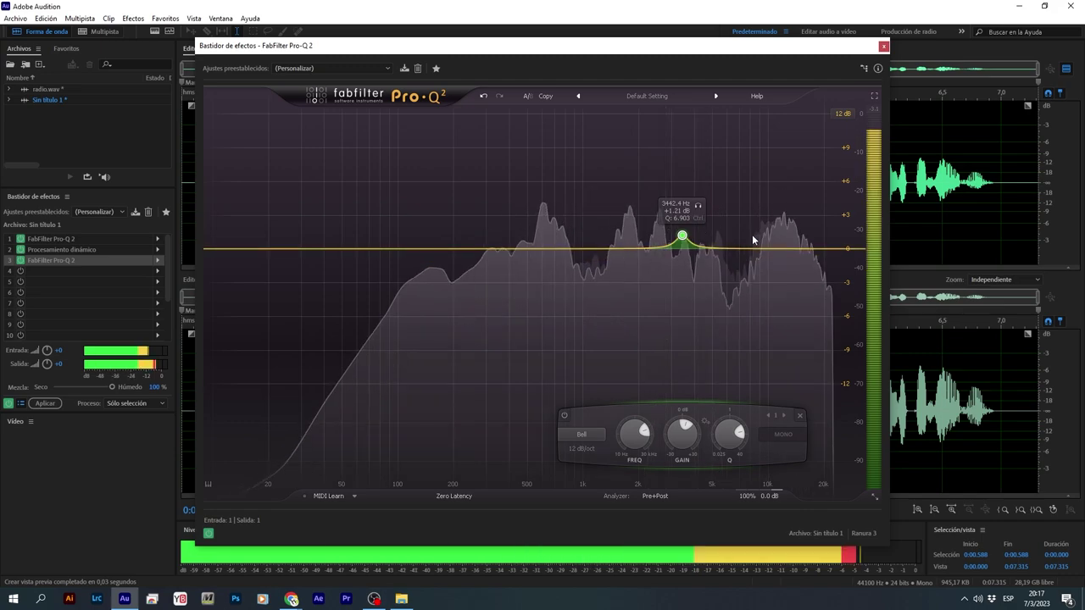
left_click(809, 249)
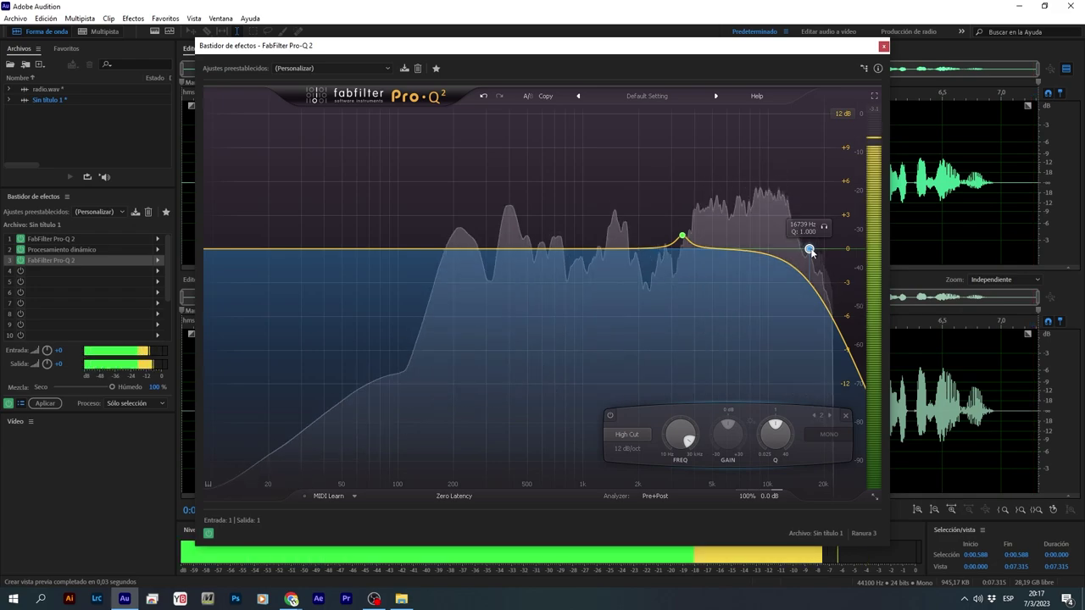
right_click(809, 249)
left_click(839, 296)
Step: Add a high shelf band at about 19266 Hz with +6.93 dB gain and a Q of 1.406, stop playback and close the equalizer
left_click(768, 250)
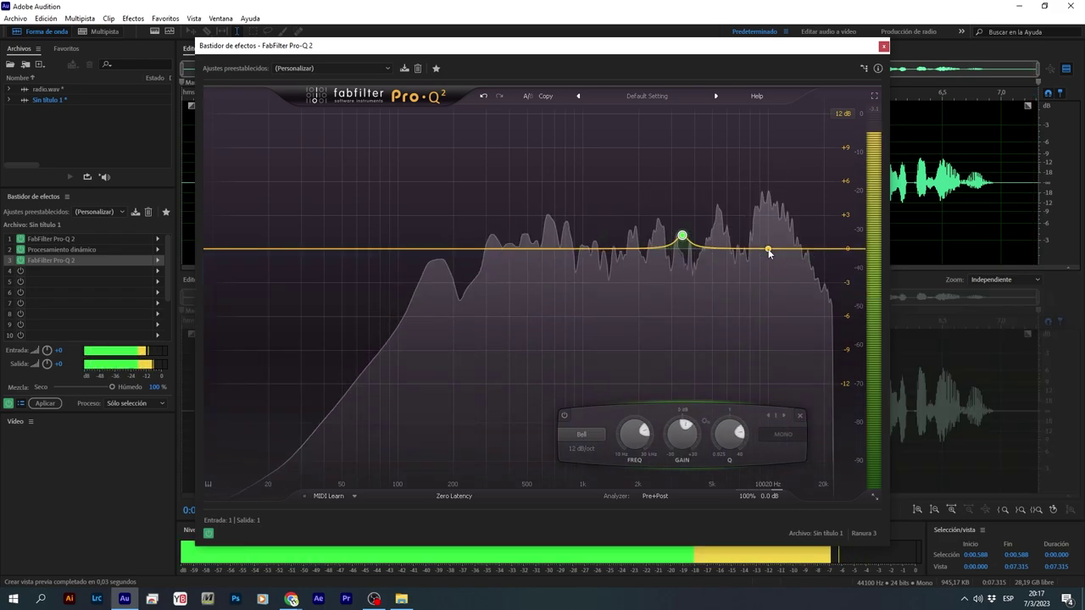
left_click_drag(768, 250, 826, 233)
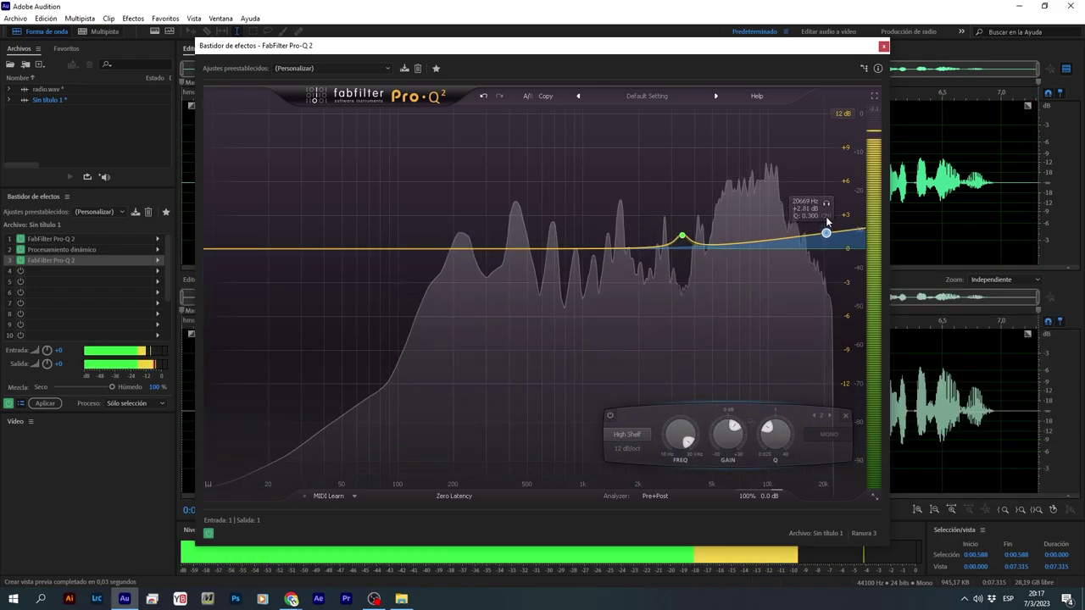
left_click_drag(781, 419, 825, 373)
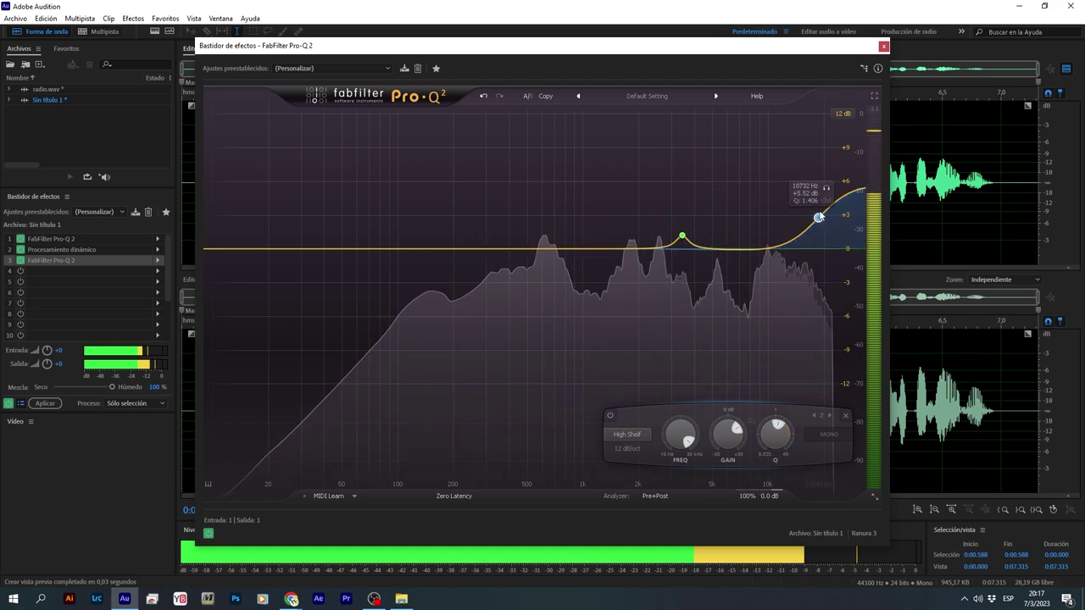
mouse_move(818, 218)
left_mouse_down()
mouse_move(801, 222)
mouse_move(789, 173)
mouse_move(828, 166)
mouse_move(807, 228)
mouse_move(815, 204)
mouse_move(833, 206)
left_mouse_up()
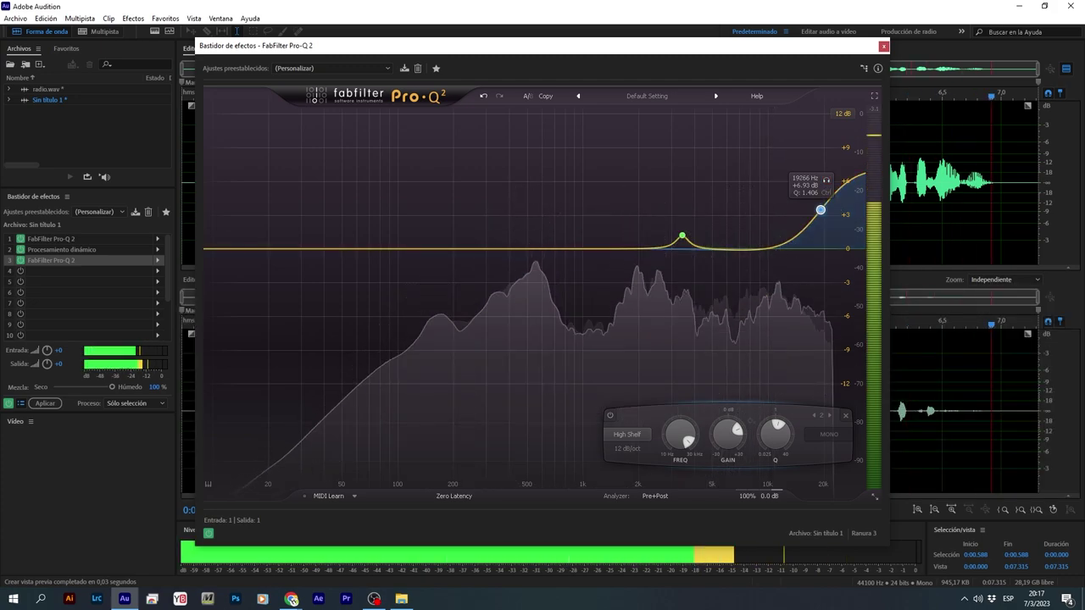
key("space")
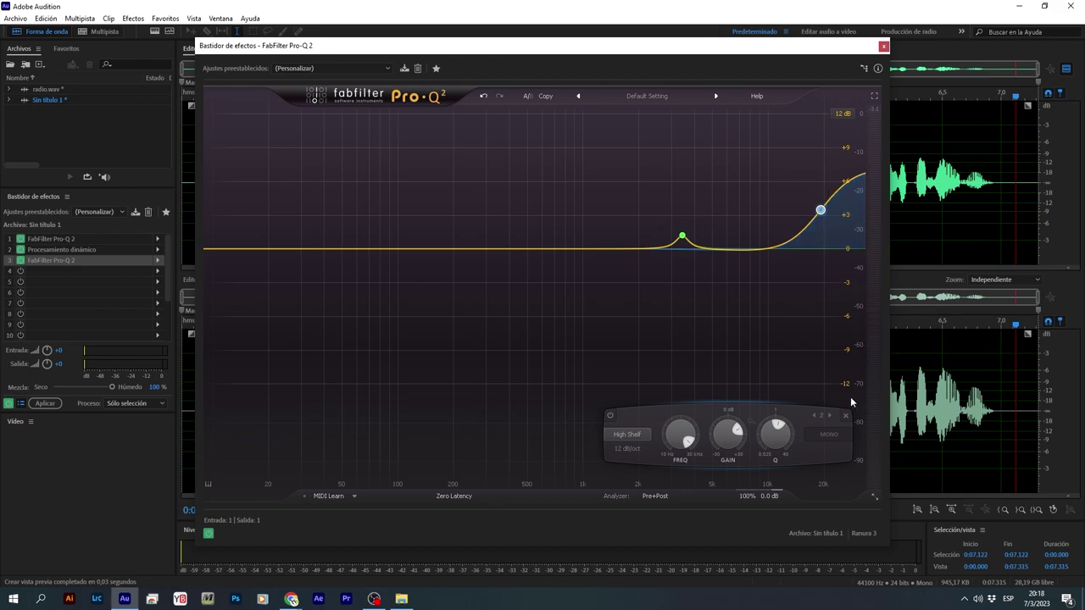
left_click(883, 47)
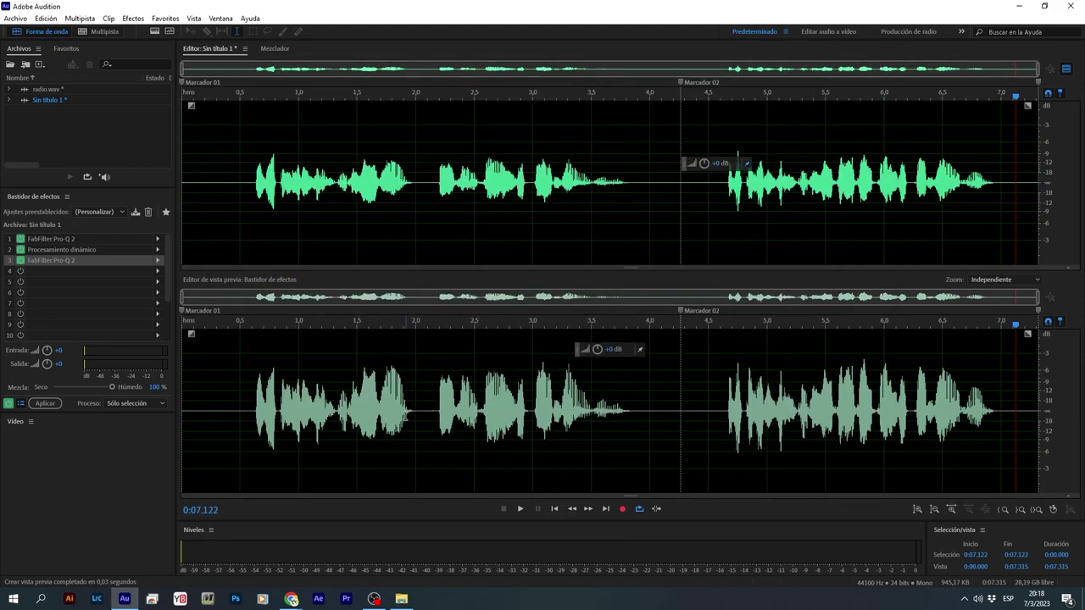
Step: Compare the preview with dynamics processing bypassed, re-enable it, and review the settings of all three rack effects, closing their windows
left_click(21, 250)
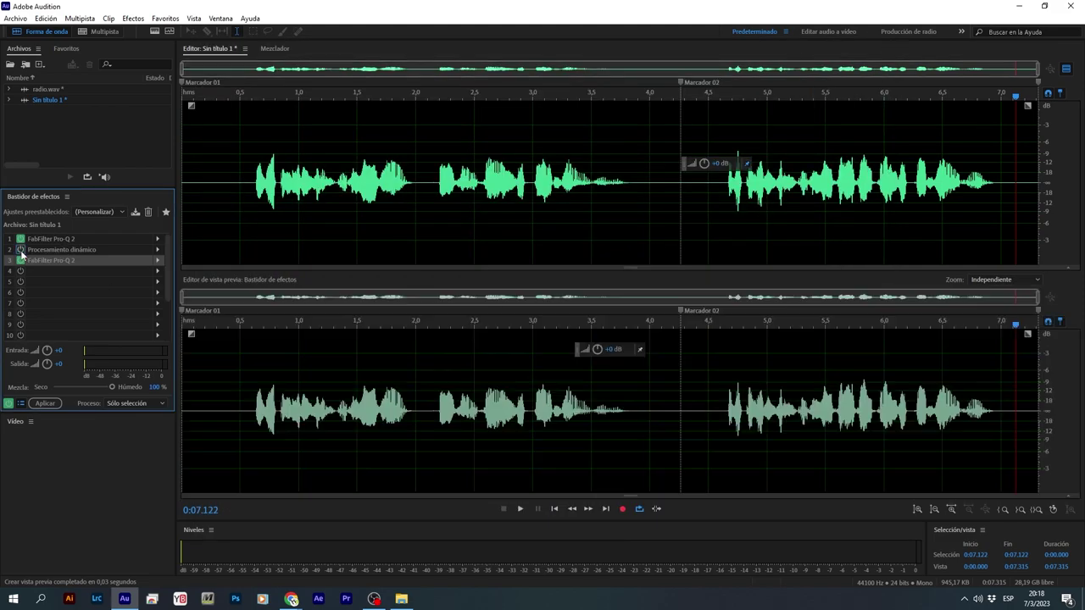
left_click(20, 250)
double_click(67, 250)
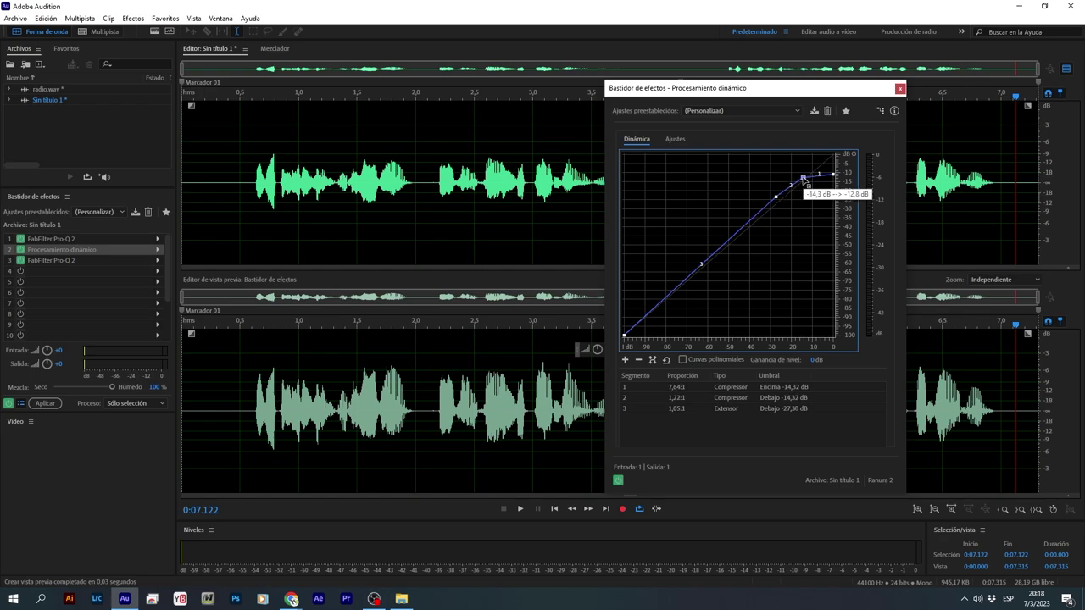
double_click(66, 239)
double_click(65, 250)
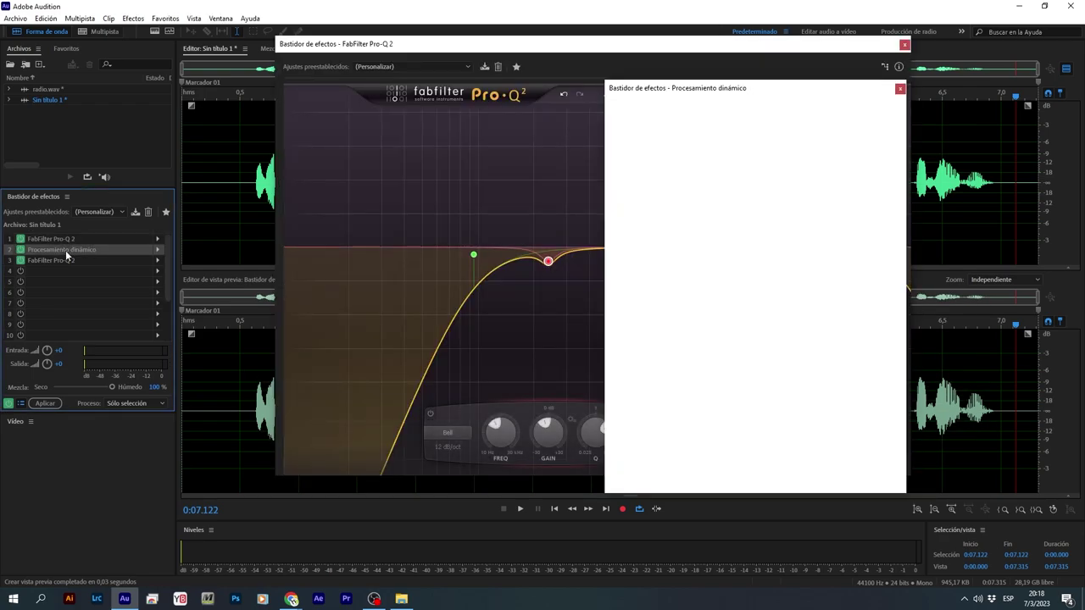
left_click(616, 52)
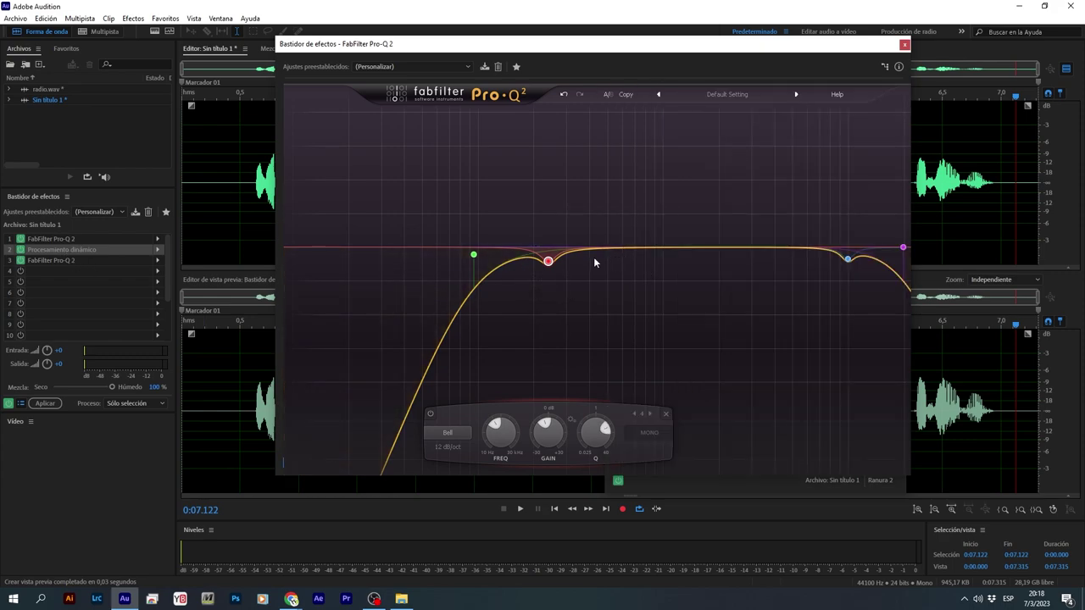
double_click(61, 259)
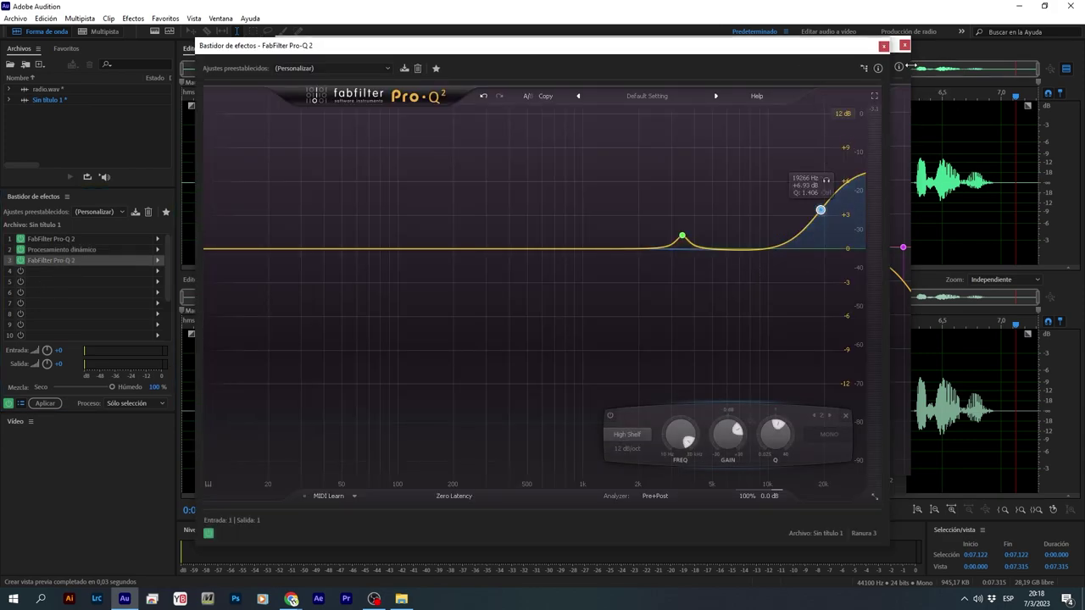
left_click(884, 46)
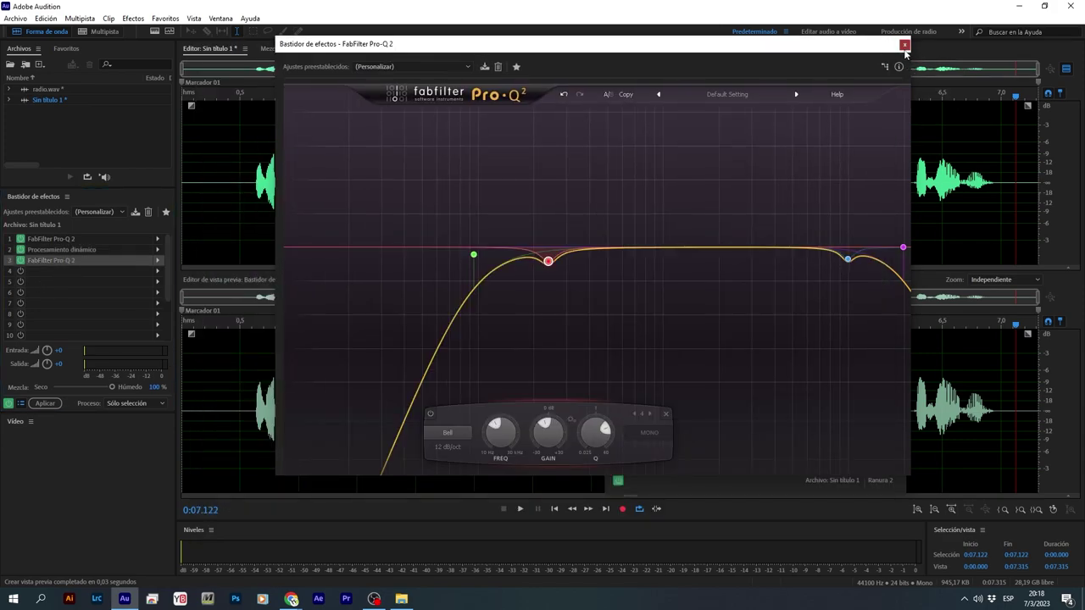
left_click(904, 45)
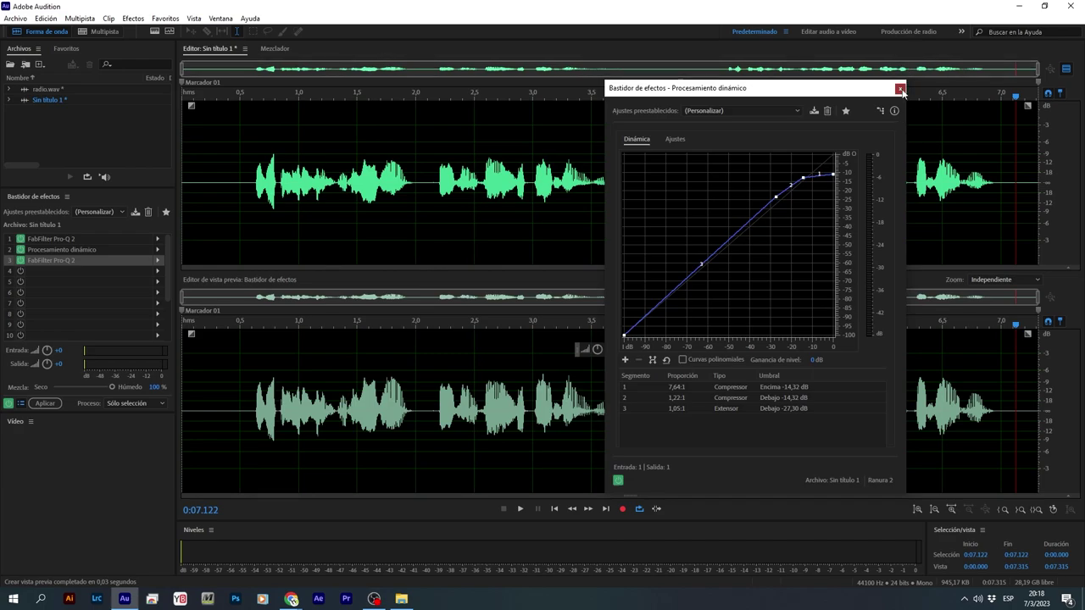
left_click(900, 89)
Step: Hide the preview editor and apply the effects rack to the whole file, undoing and reapplying it to compare the waveforms
left_click(1065, 71)
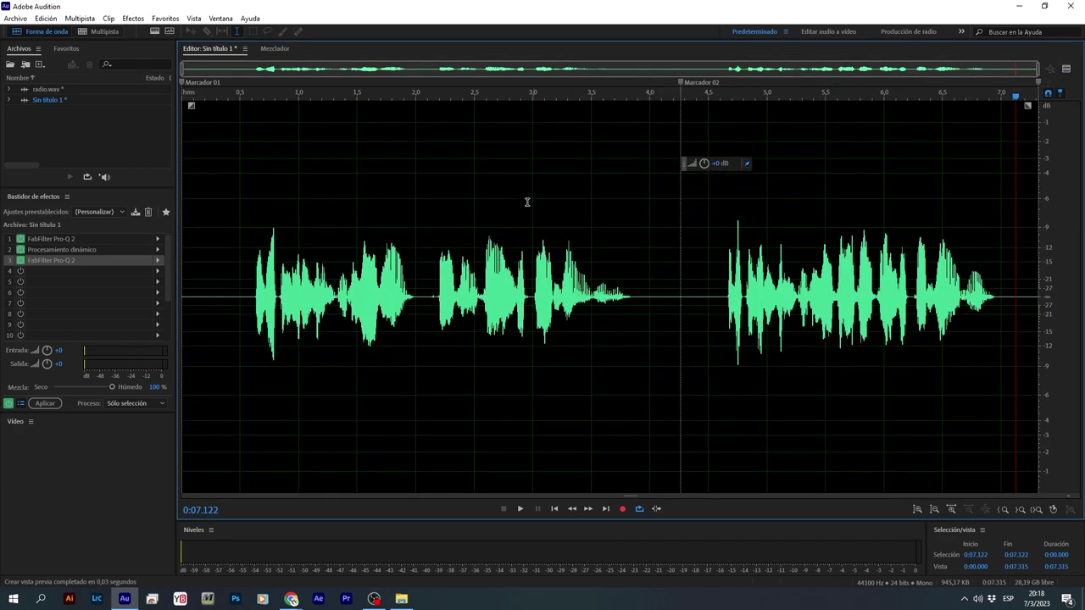
left_click(49, 403)
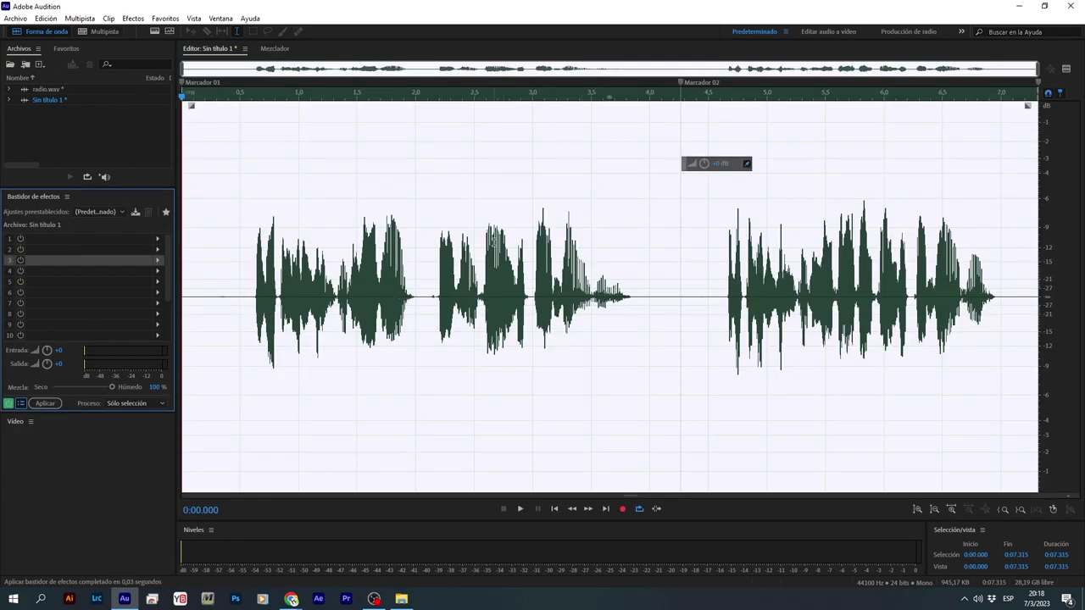
key("ctrl+z")
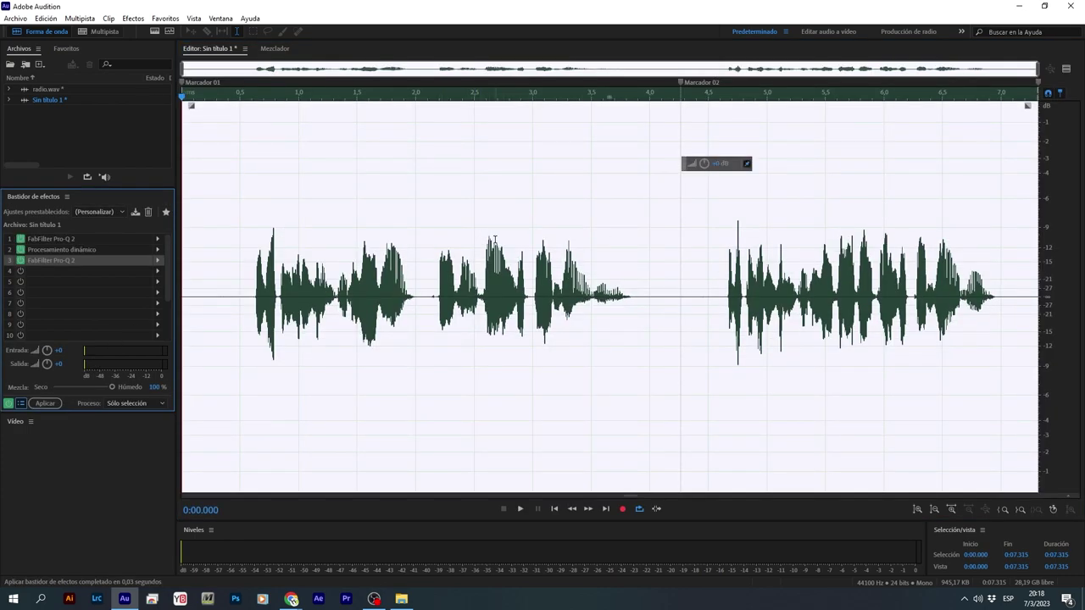
left_click(43, 404)
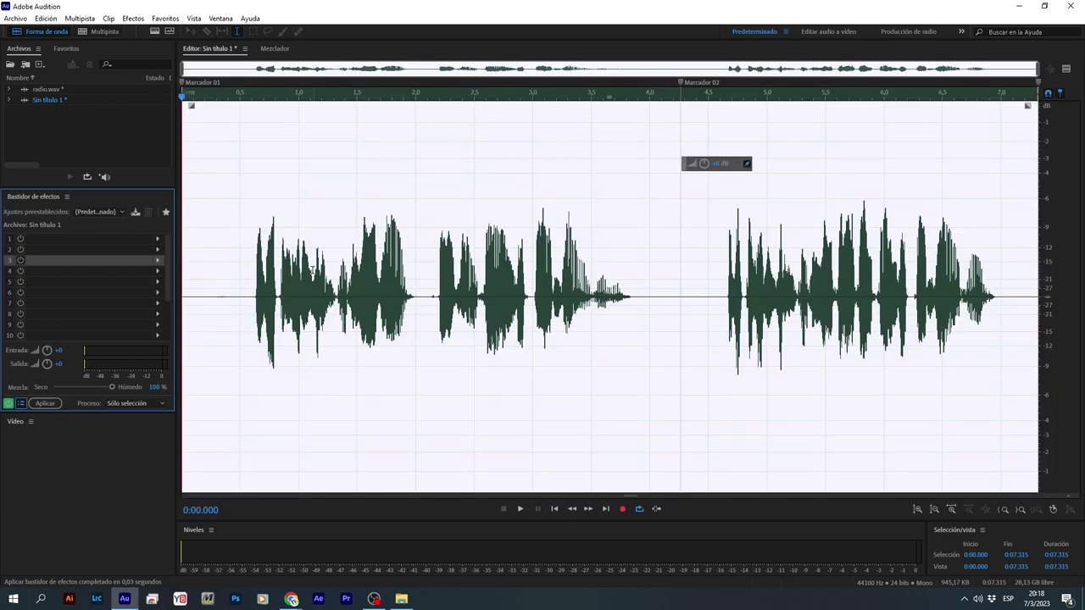
Step: Silence the stretch from 0:00.000 to 0:00.569 before the first phrase and the short noise between 0:02.108 and 0:02.171
left_click_drag(249, 301, 212, 303)
right_click(214, 276)
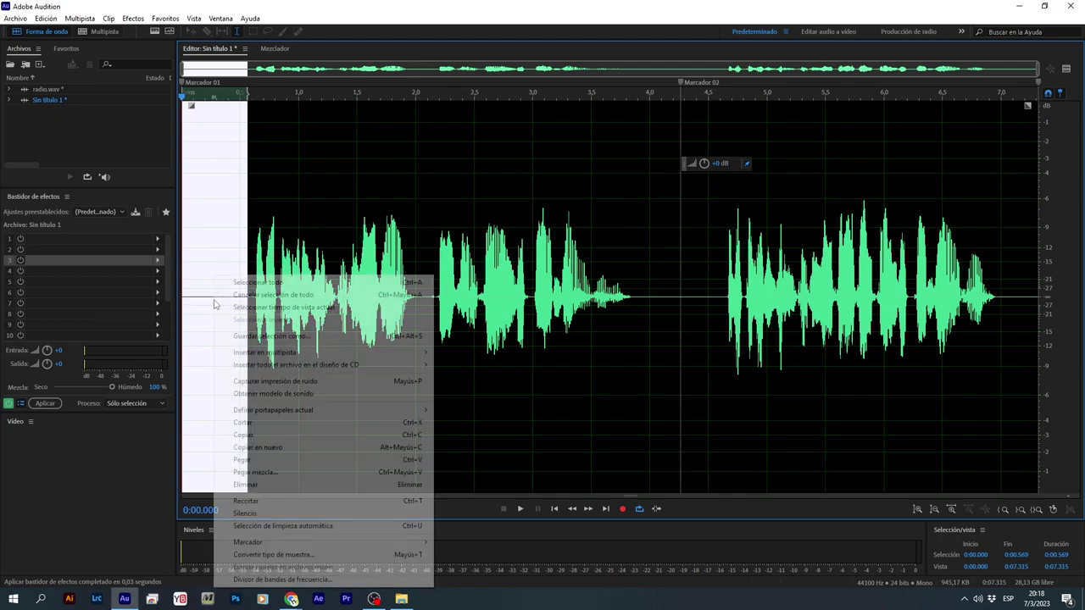
left_click(275, 514)
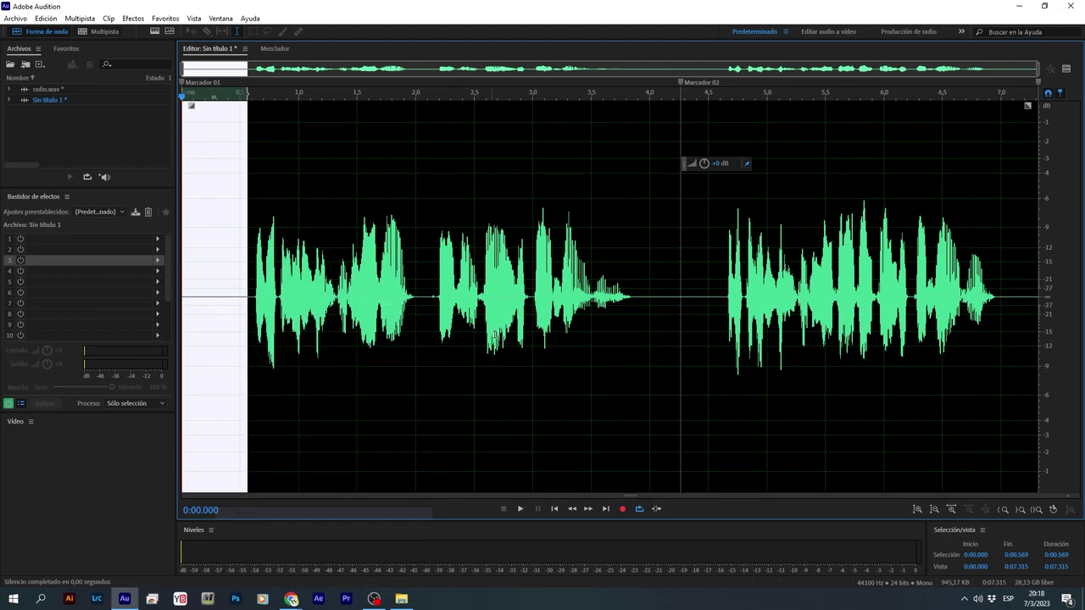
left_click(496, 334)
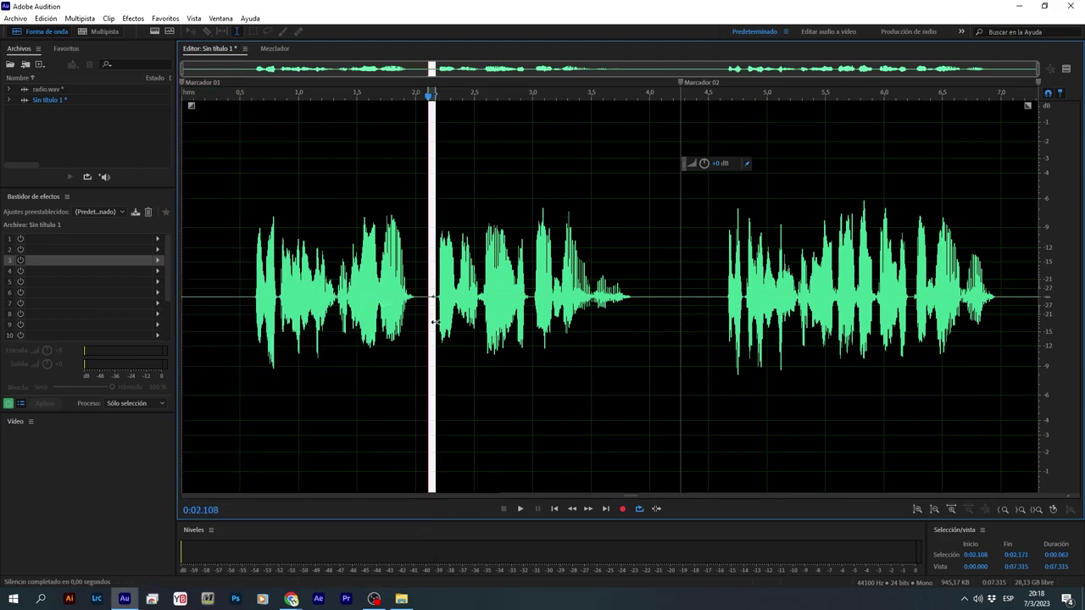
right_click(434, 322)
left_click(496, 248)
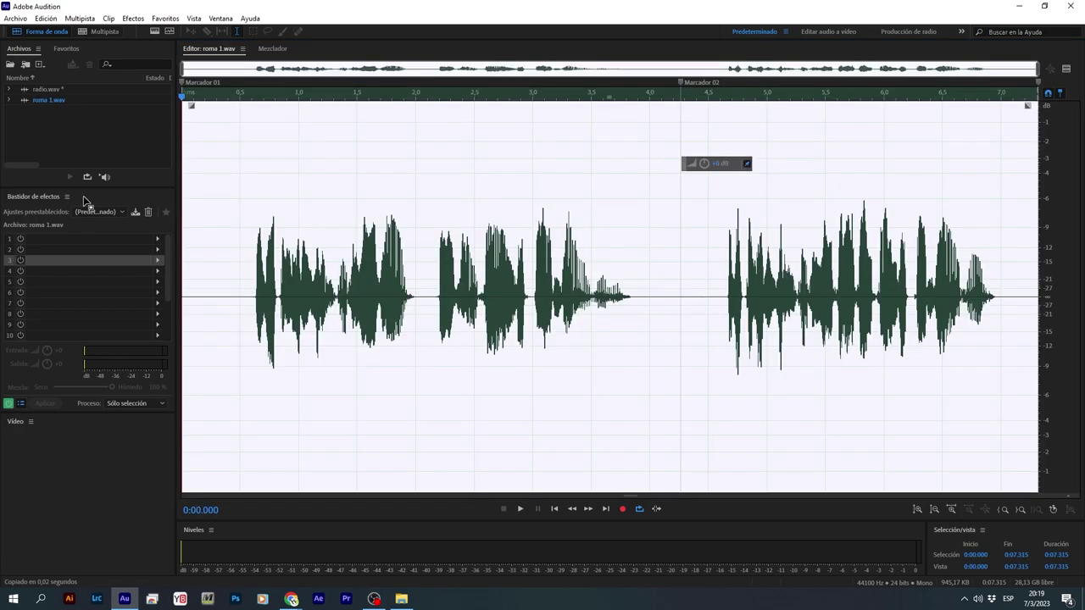
Step: Open radio.wav and delete its selected first two phrases, from 0:00.000 to 0:07.315
double_click(43, 91)
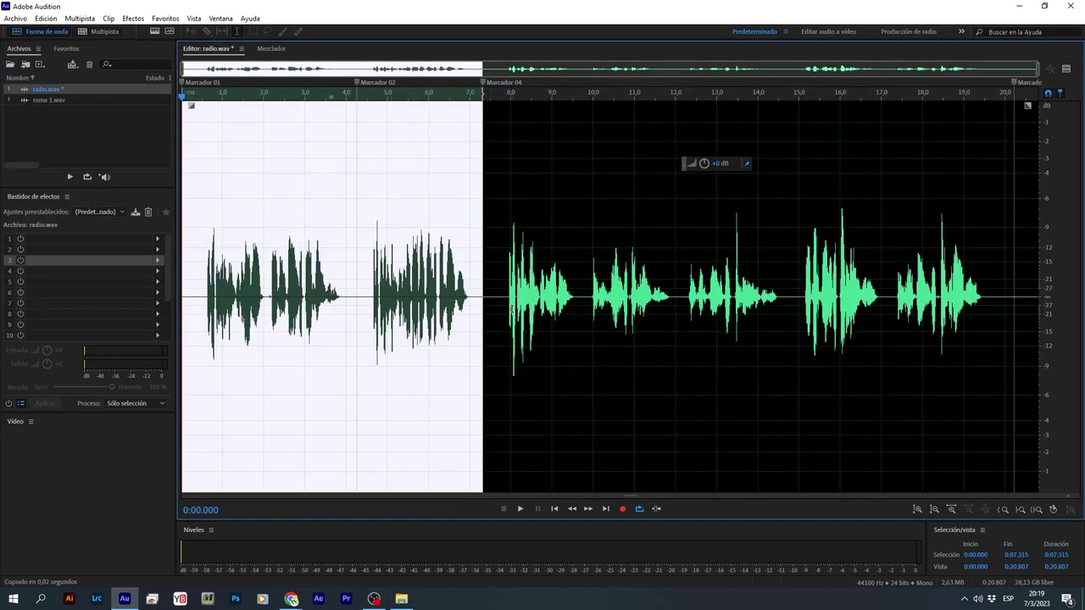
key("Delete")
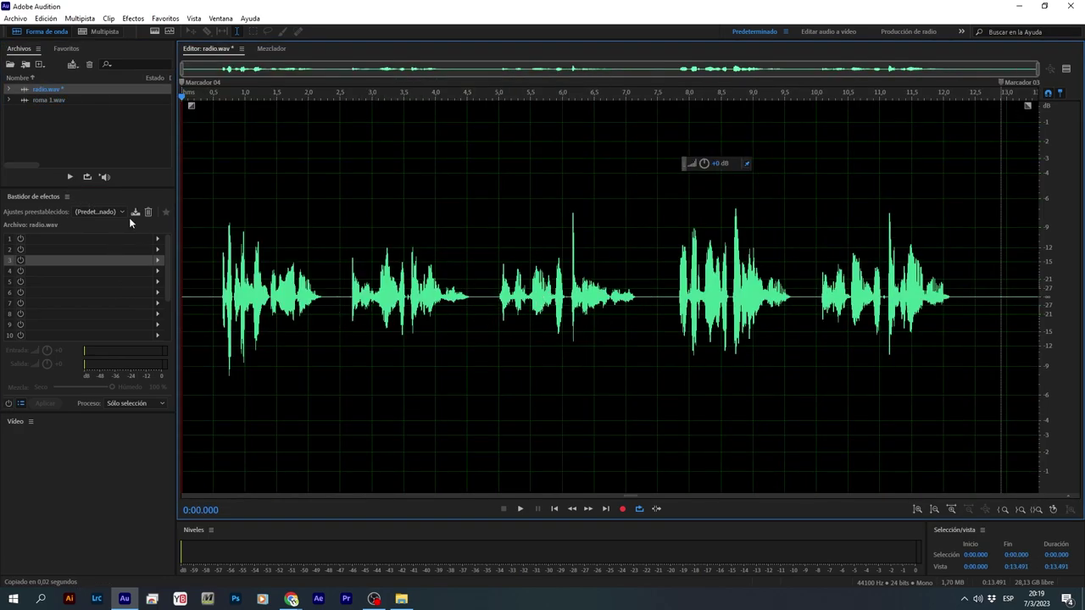
Step: Add FabFilter Pro-Q 2 in the first effects rack slot for radio.wav and lower its default low-cut band to about 50 Hz
left_click(158, 238)
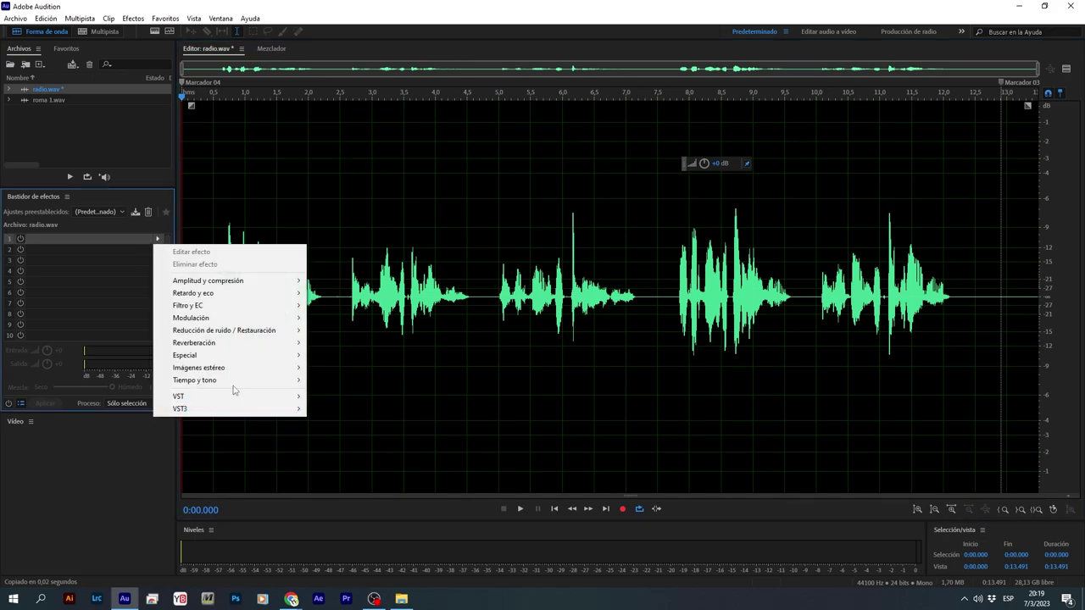
mouse_move(252, 412)
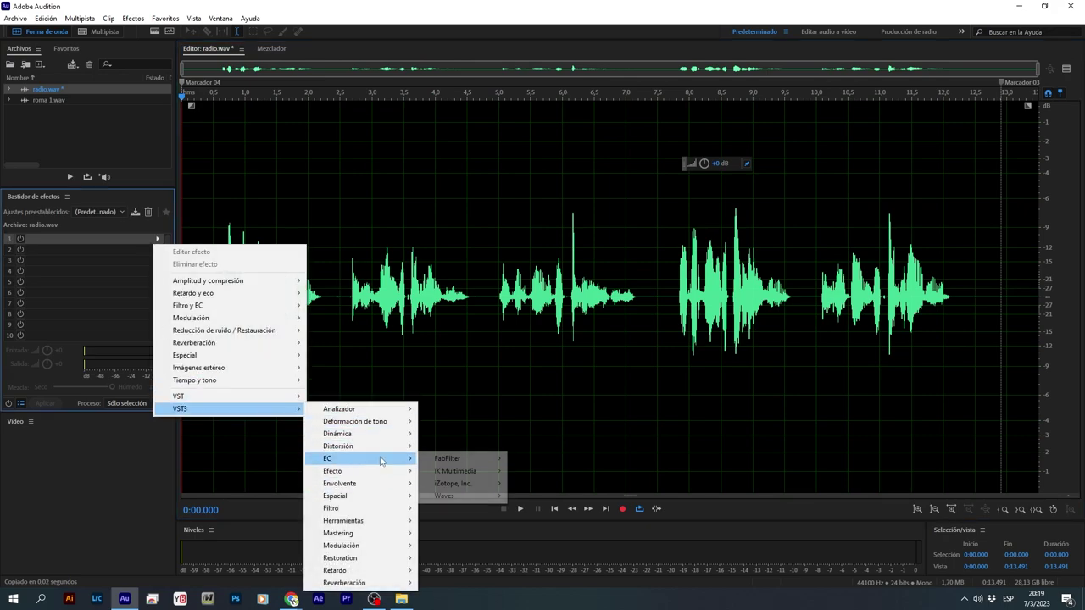
left_click(549, 462)
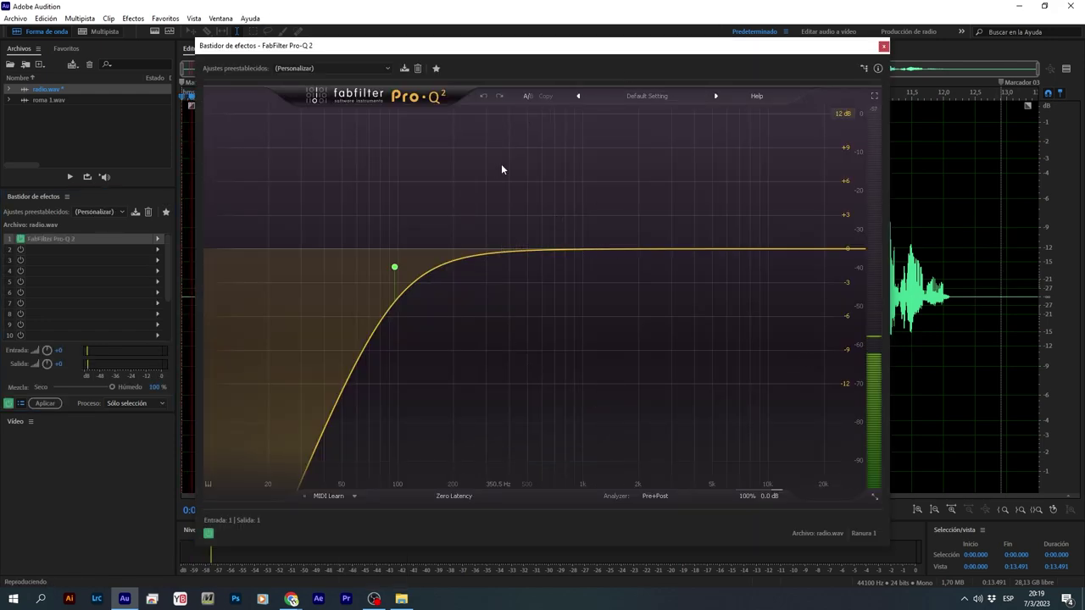
left_click_drag(635, 46, 663, 55)
left_click_drag(423, 271, 371, 248)
Step: Add a bell band at 75.718 Hz with +6.33 dB gain and a slight bell cut near 140 Hz, and close the equalizer
left_click_drag(449, 253, 412, 184)
left_click(453, 151)
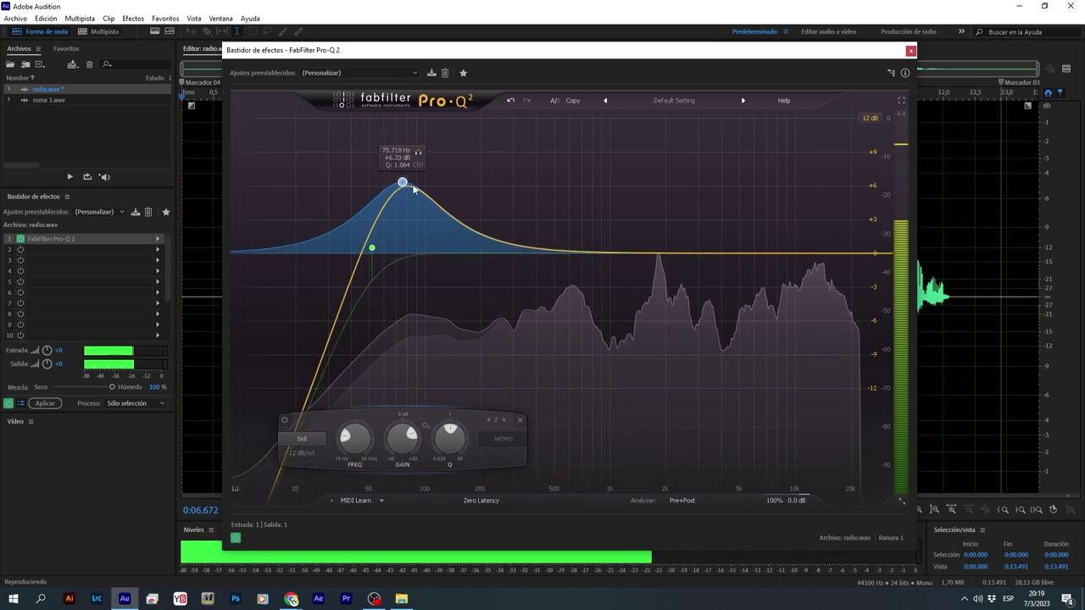
left_click_drag(487, 238, 453, 242)
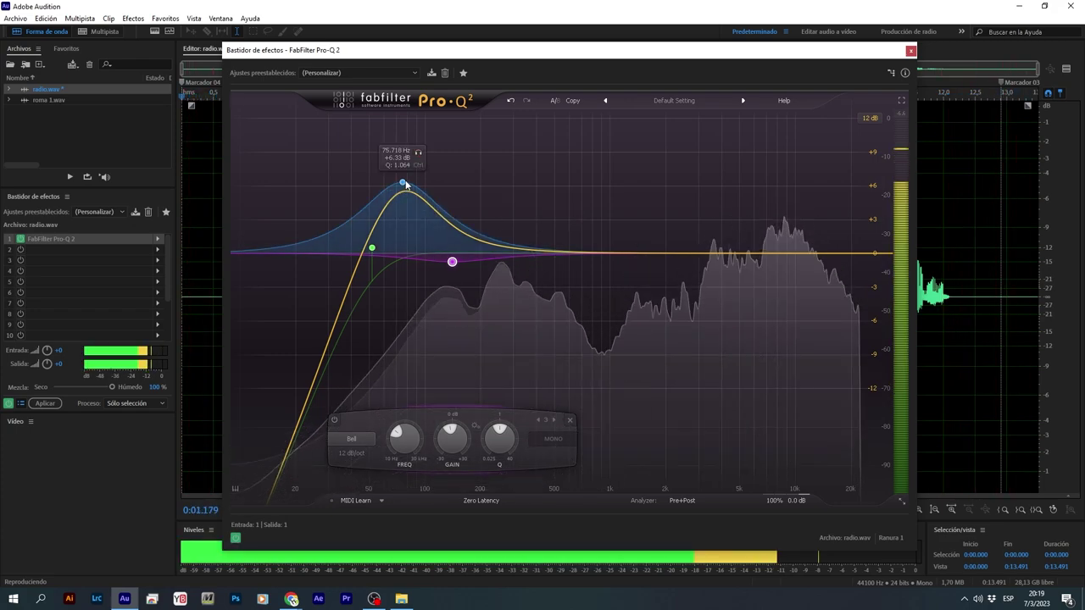
left_click(403, 183)
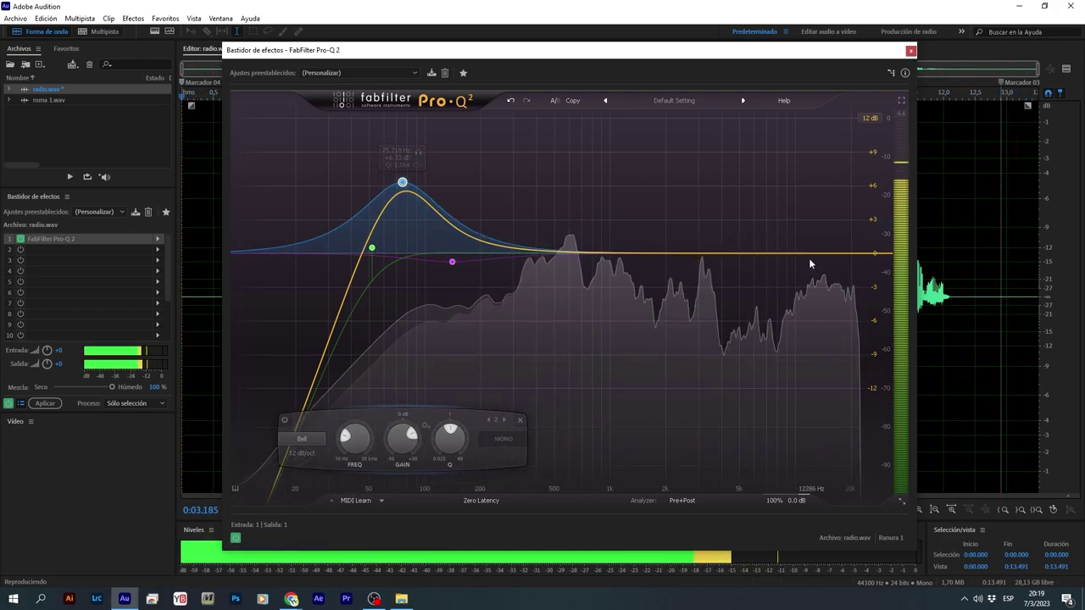
left_click(911, 51)
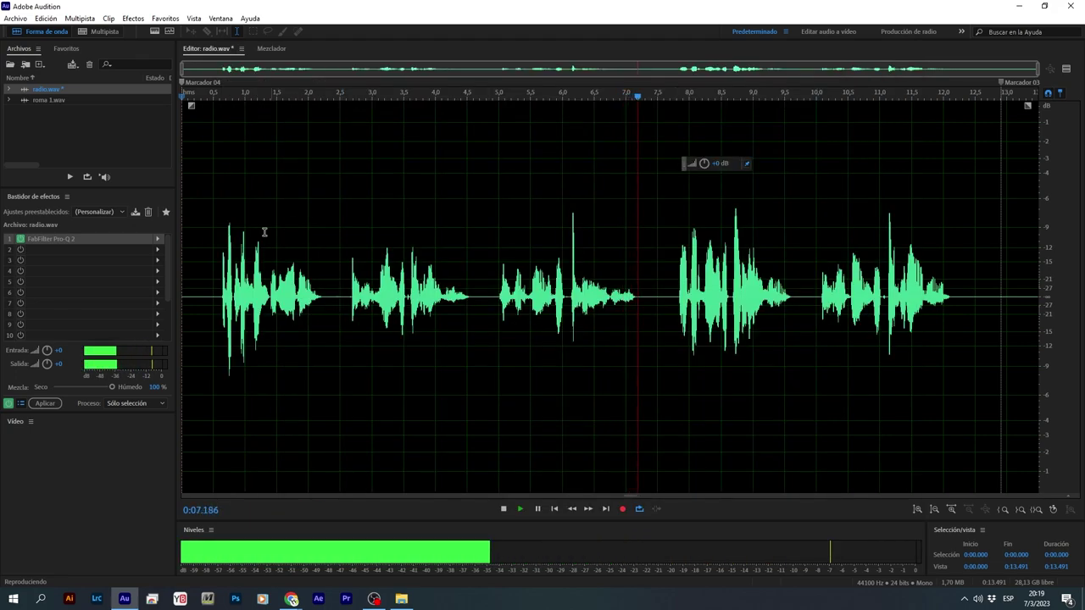
Step: Add the DeEsser effect in the second rack slot and move it ahead of FabFilter Pro-Q 2, stopping playback
left_click(158, 250)
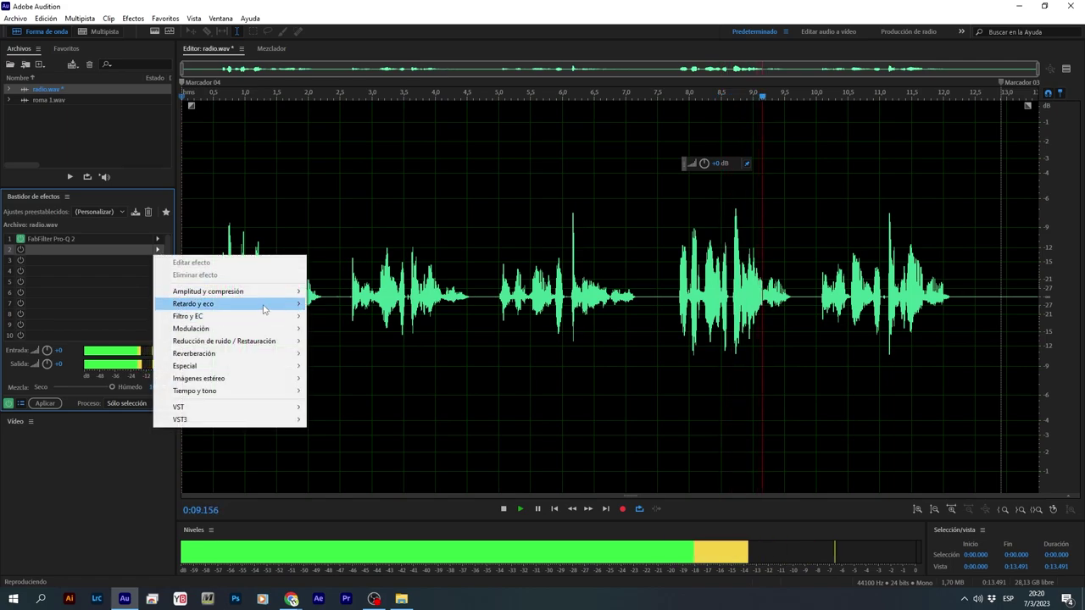
mouse_move(264, 307)
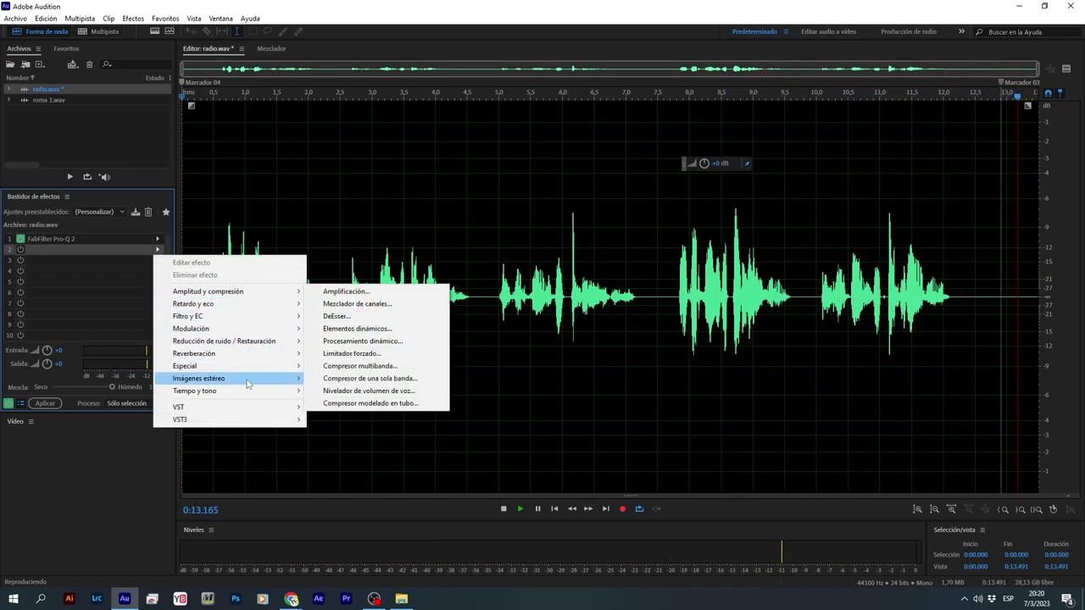
mouse_move(256, 367)
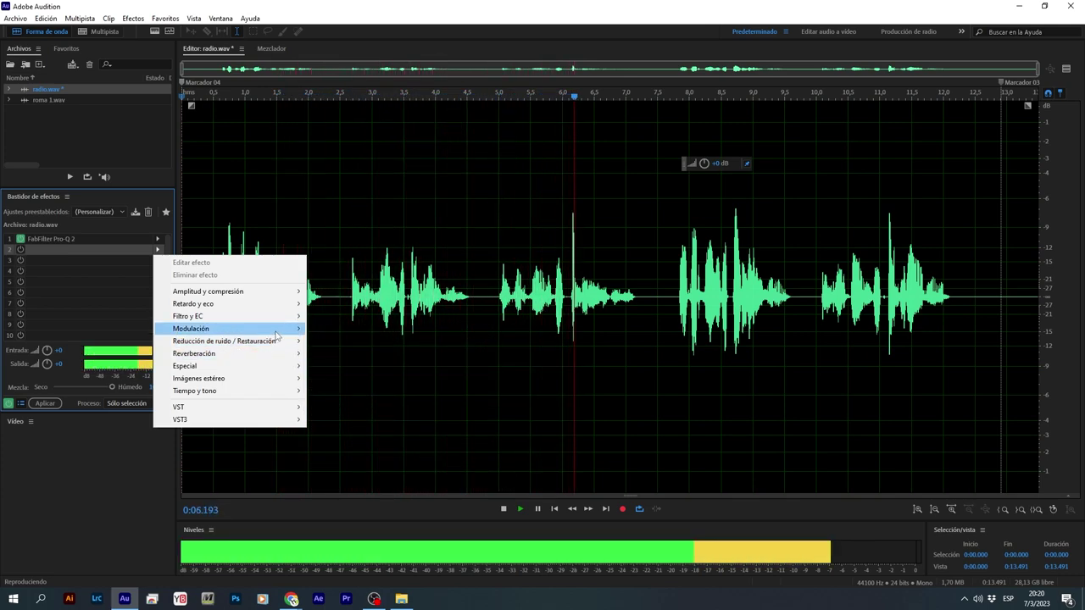
mouse_move(278, 320)
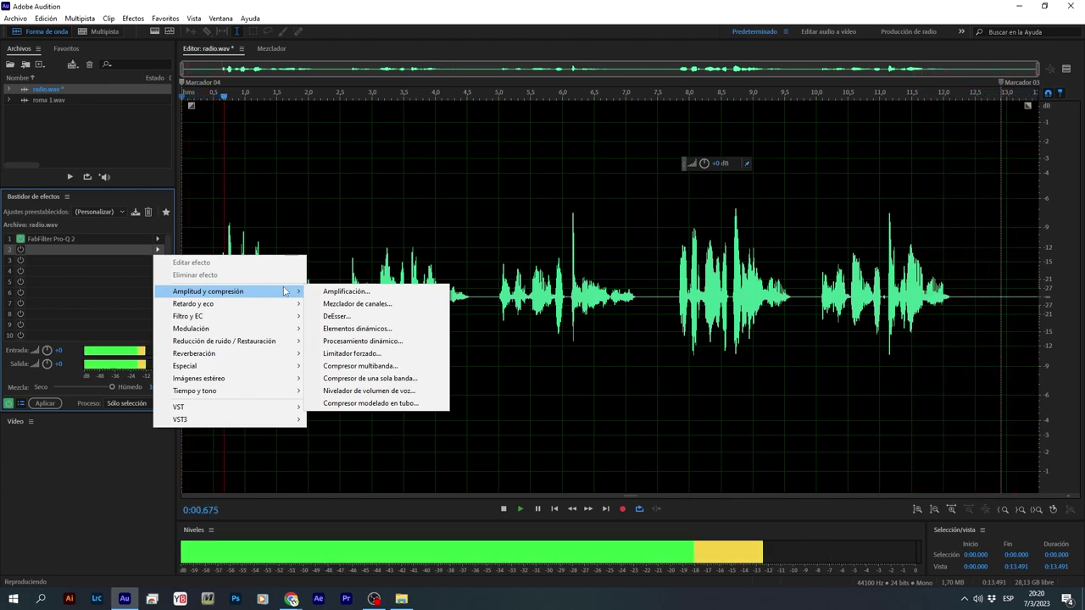
left_click(339, 316)
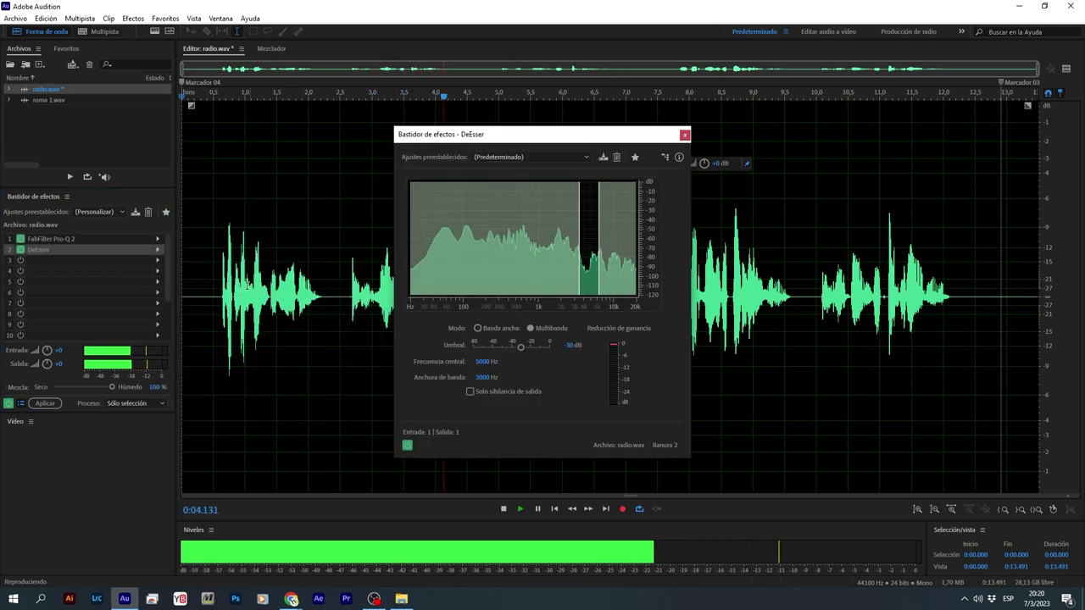
left_click(59, 240)
left_click_drag(61, 265, 44, 245)
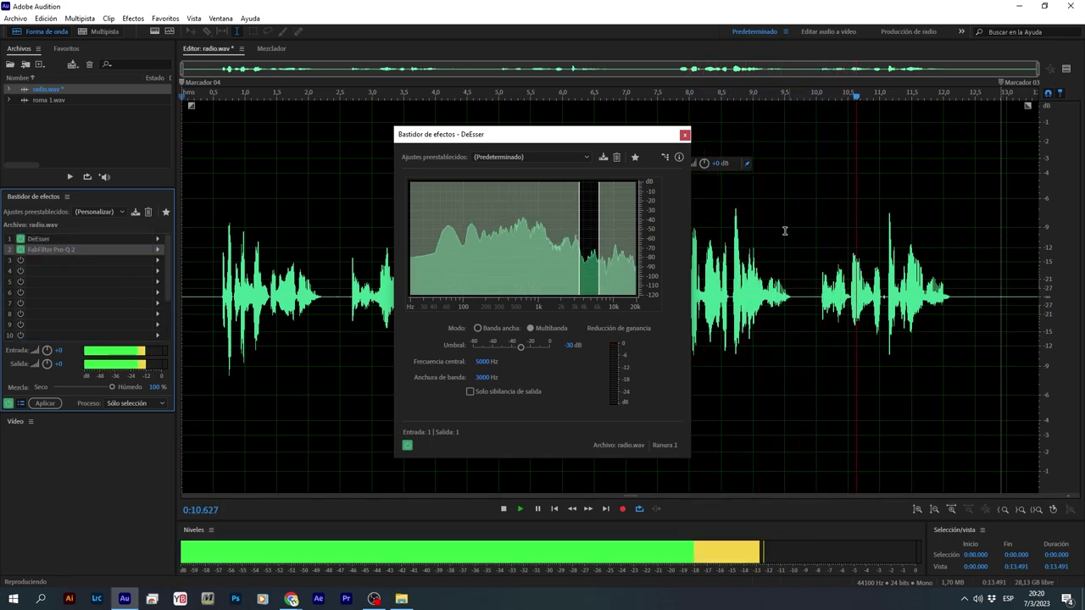
key("space")
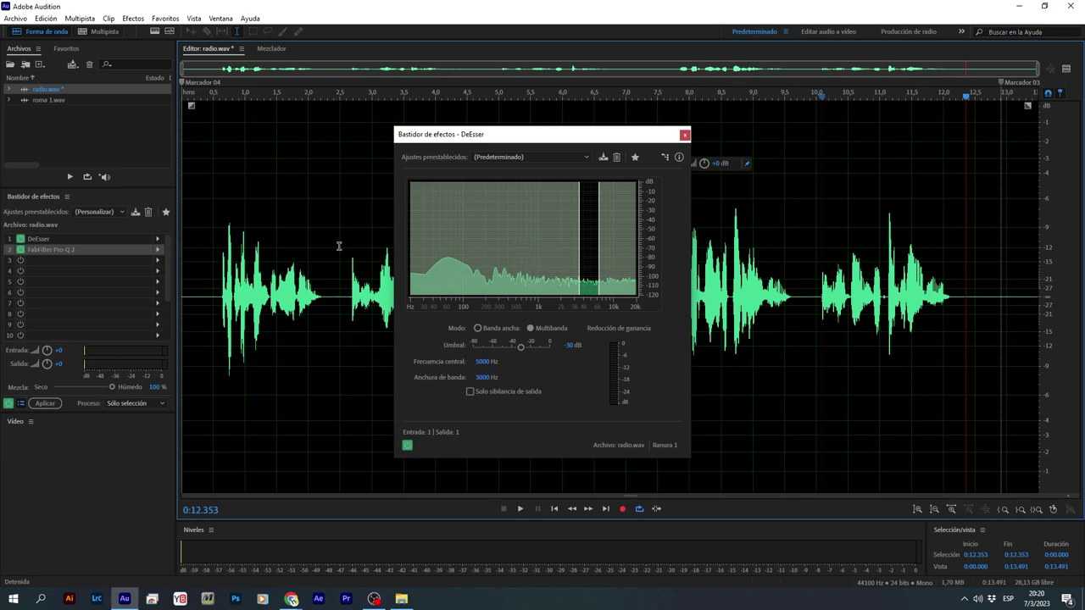
Step: Play radio.wav from about 0:00.500 and lower the DeEsser threshold to -80 dB to hear its maximum effect
left_click(45, 241)
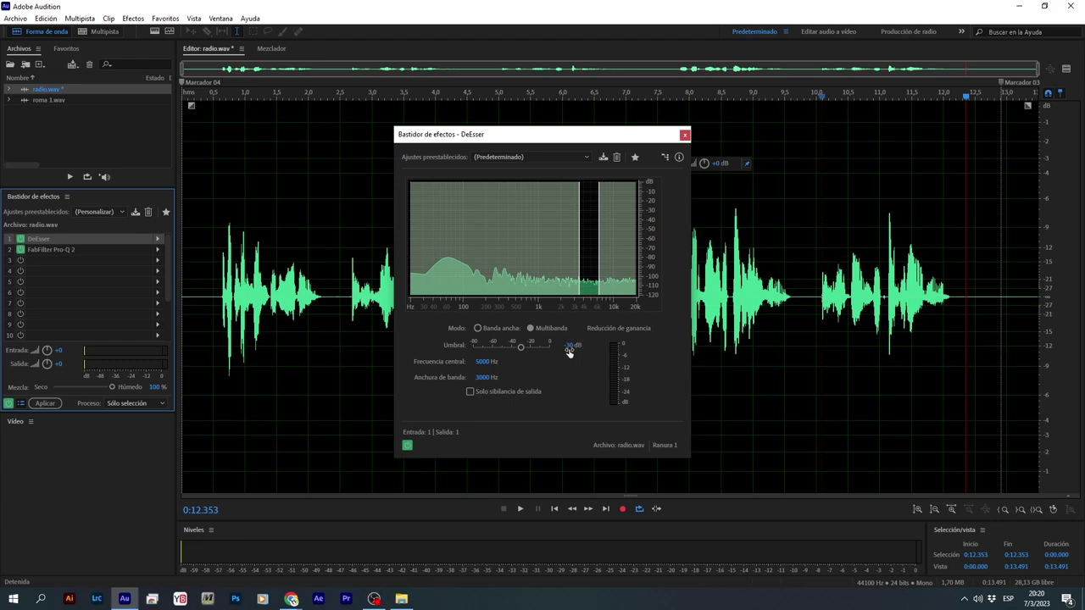
left_click(217, 312)
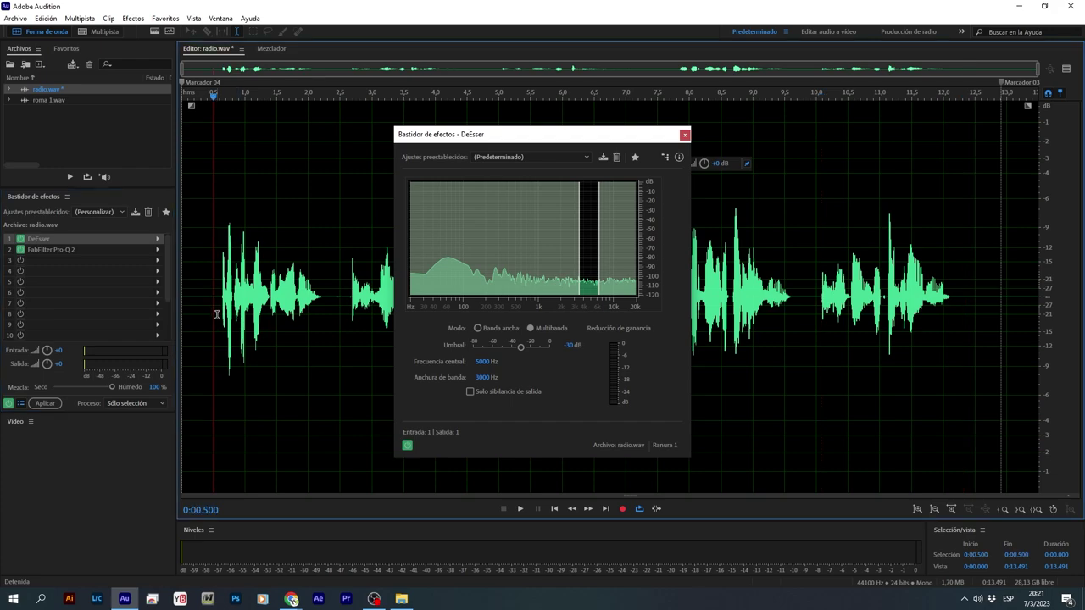
key("space")
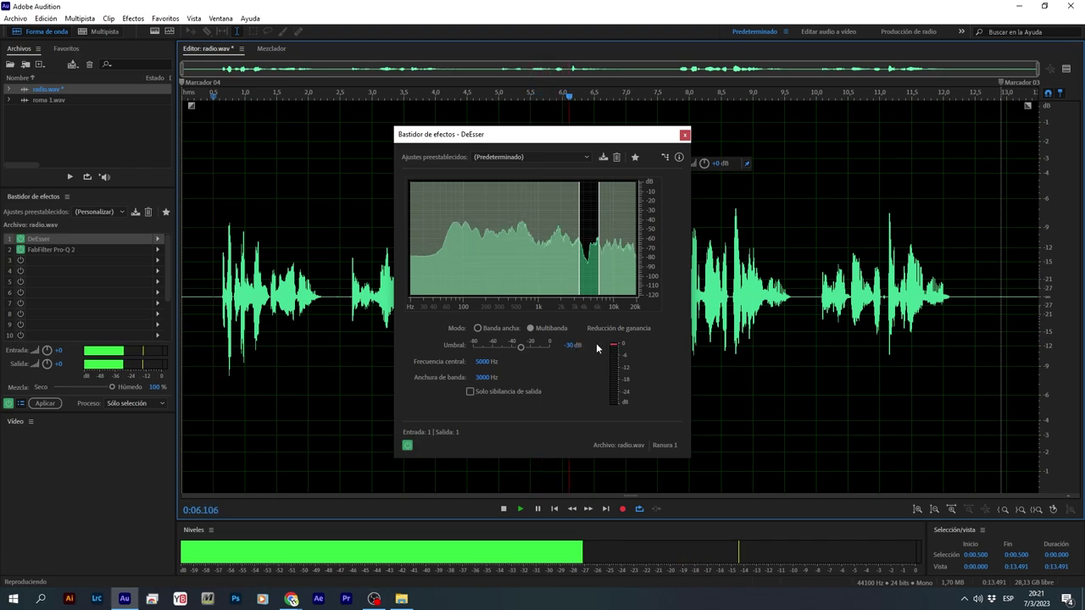
left_click_drag(521, 346, 396, 356)
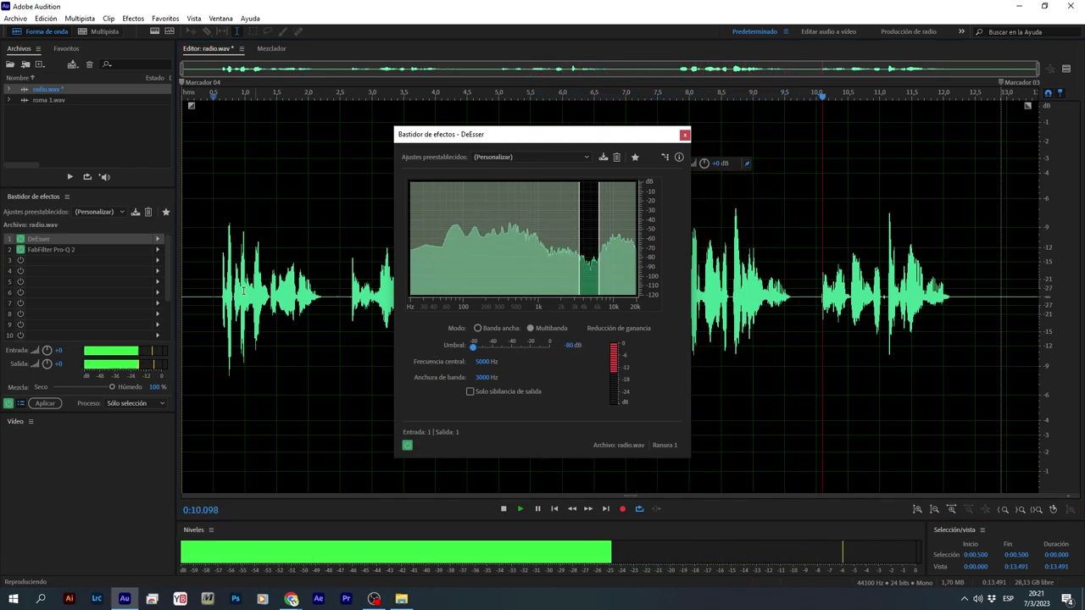
left_click(219, 339)
Step: Fine-tune the DeEsser threshold by ear during playback and set it to -40 dB
left_click_drag(473, 347, 513, 353)
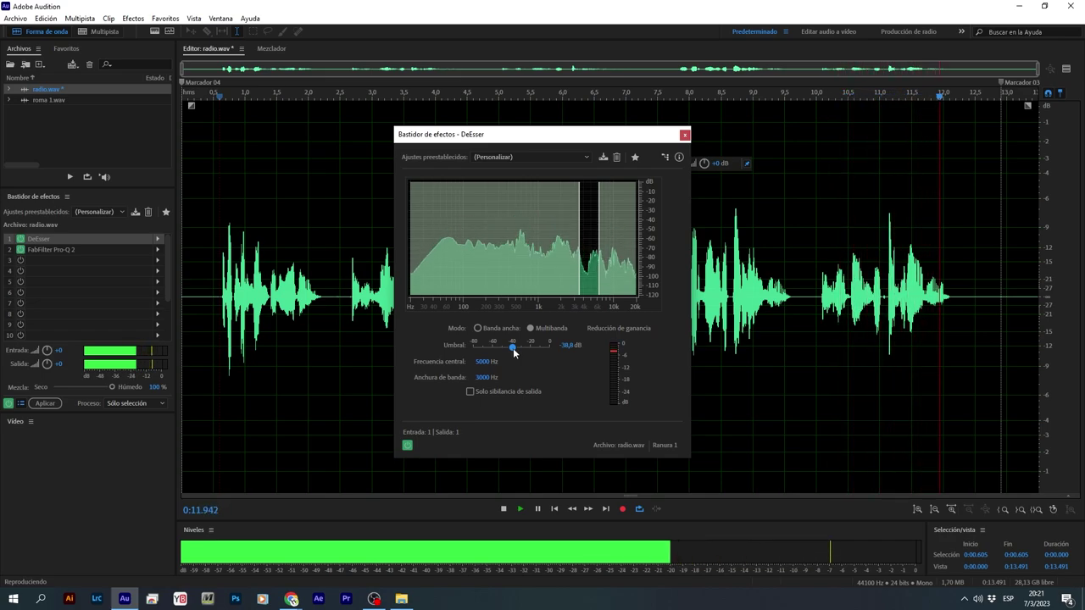
left_click_drag(513, 353, 517, 349)
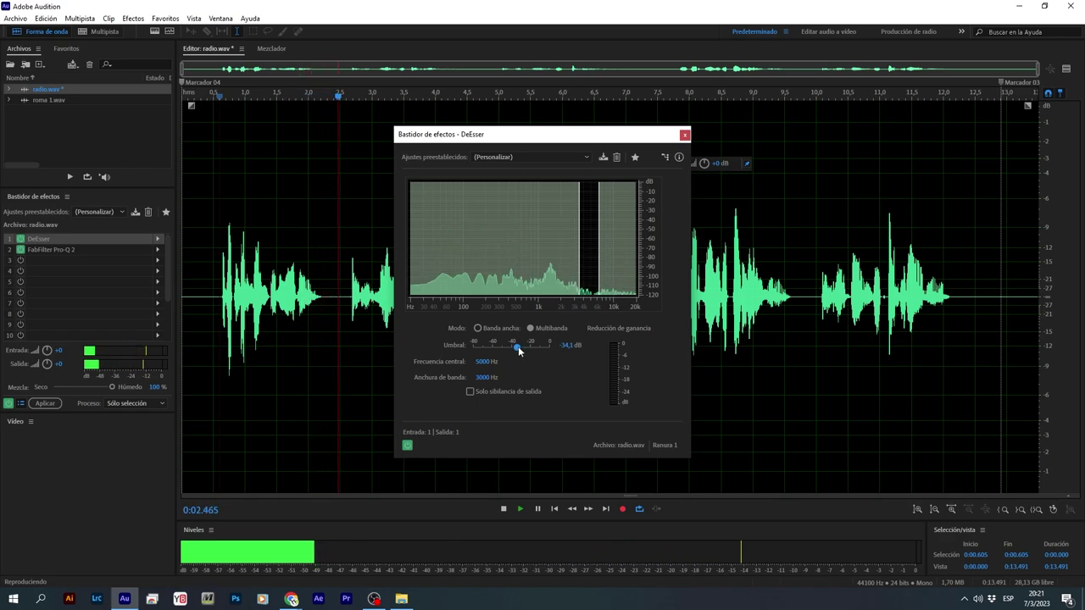
left_click_drag(517, 346, 514, 347)
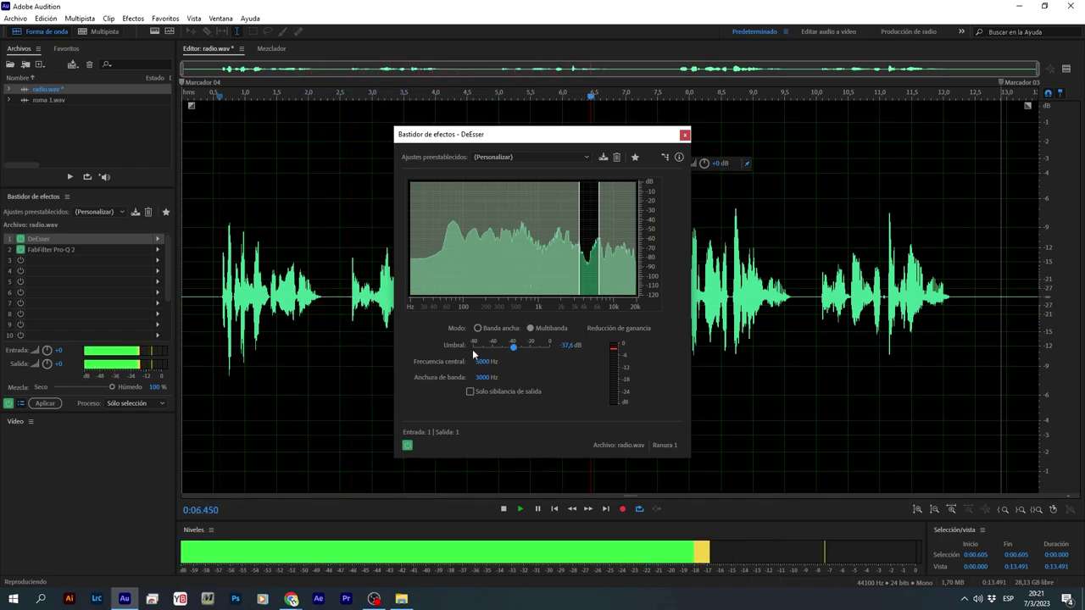
left_click_drag(513, 347, 512, 350)
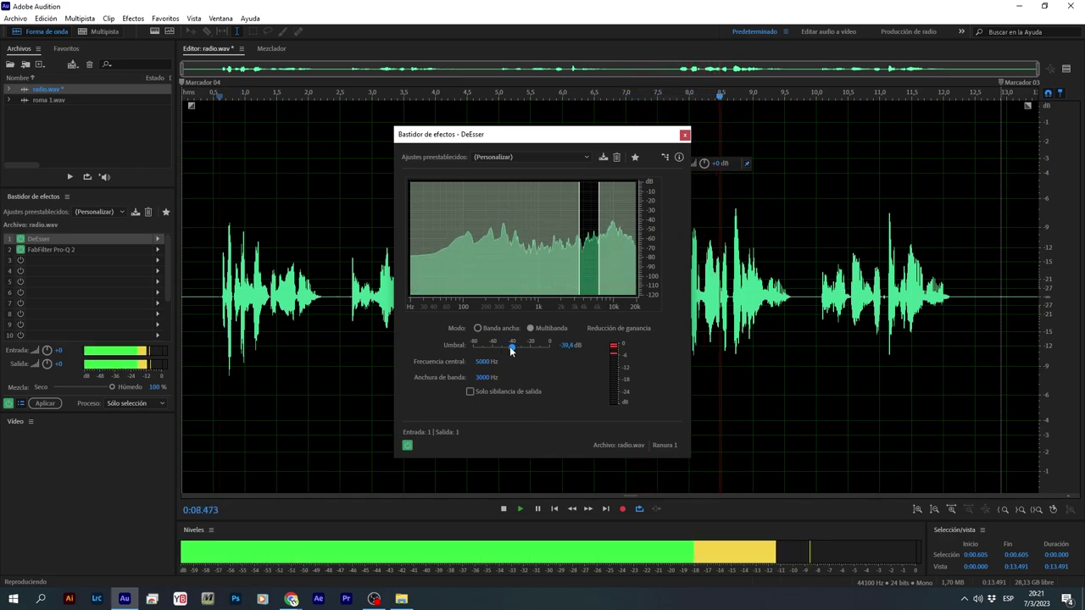
left_click(236, 315)
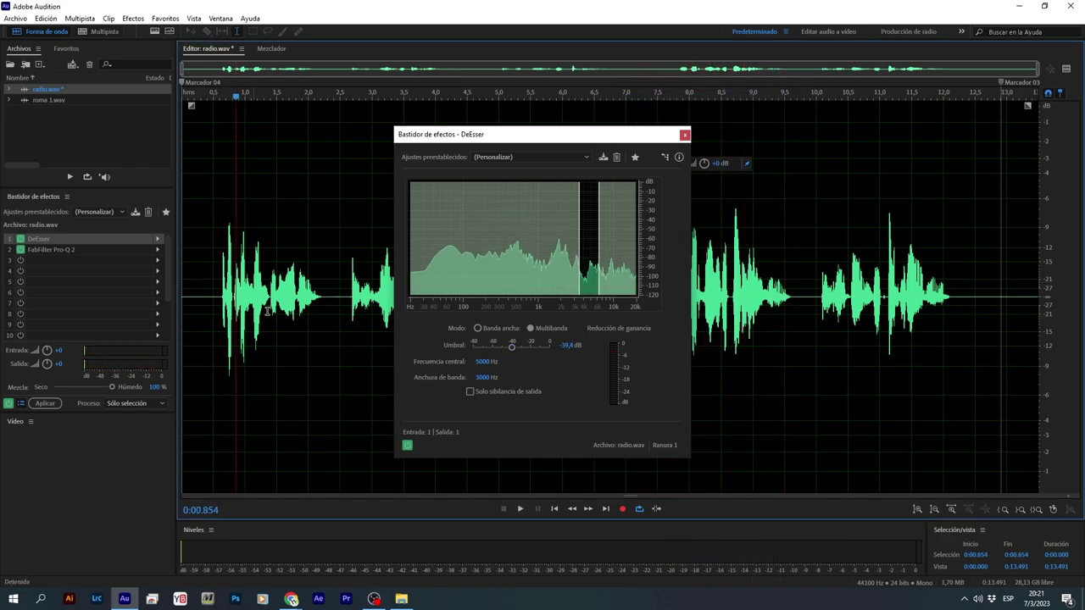
left_click(566, 345)
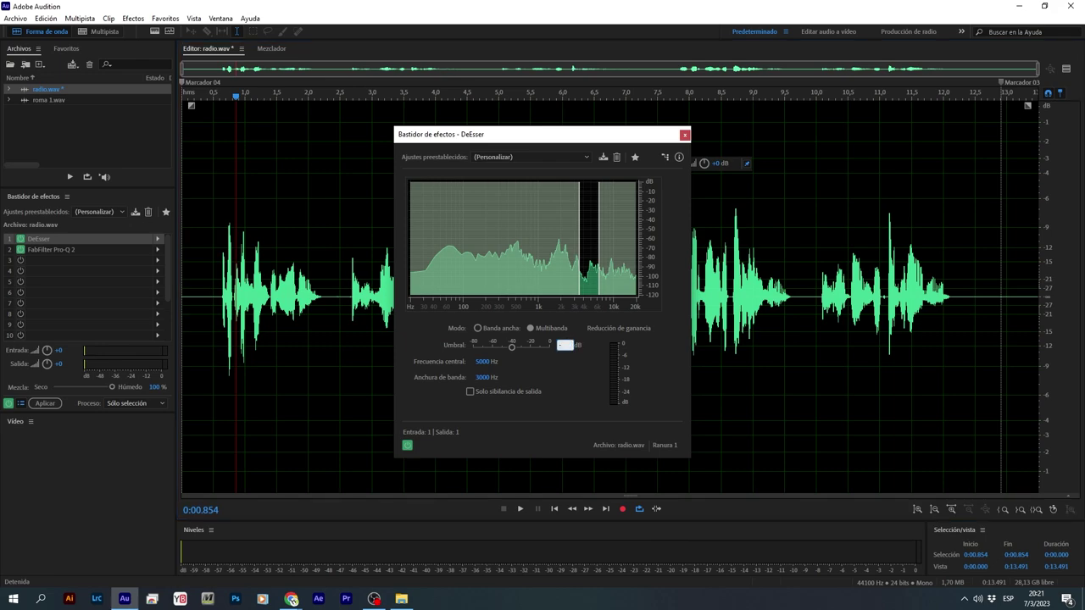
type("-40")
key("Return")
Step: Add Procesamiento dinámico in the third rack slot and remove the two intermediate points from its curve
left_click(158, 262)
mouse_move(238, 305)
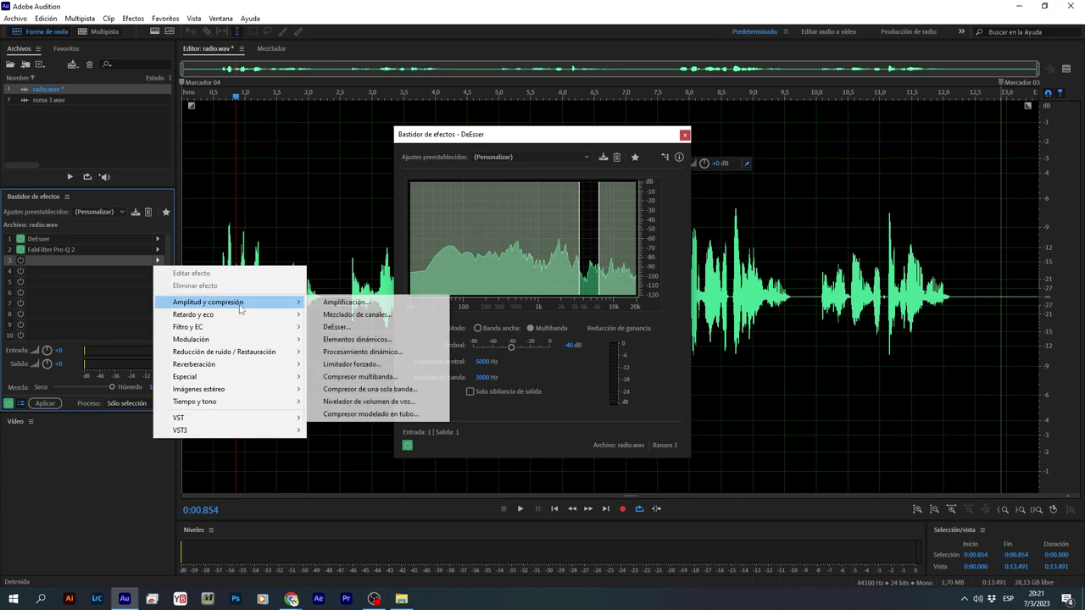
left_click(404, 352)
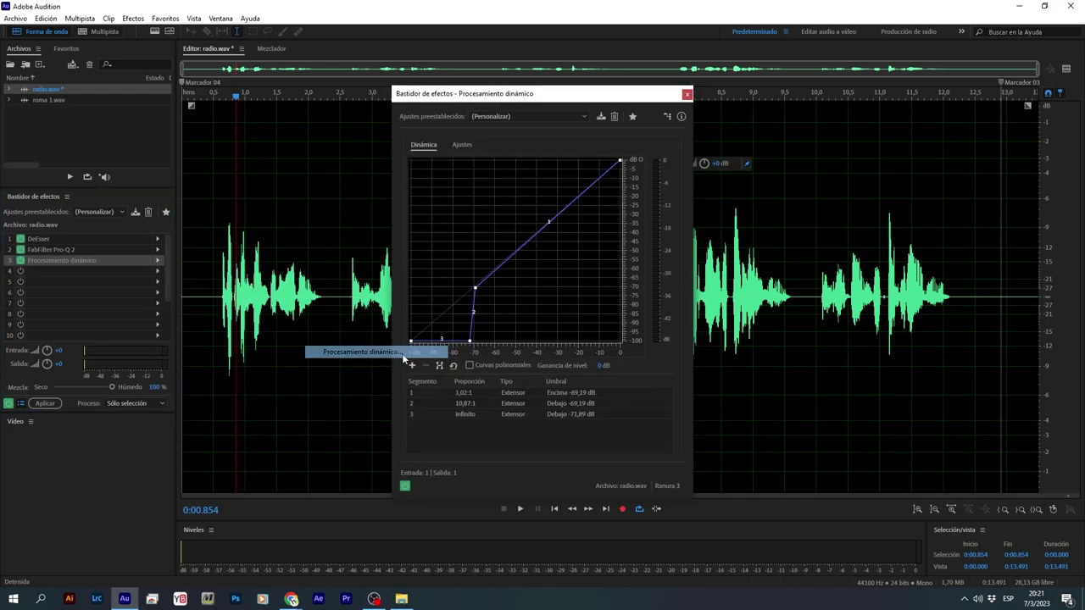
left_click_drag(471, 342, 522, 501)
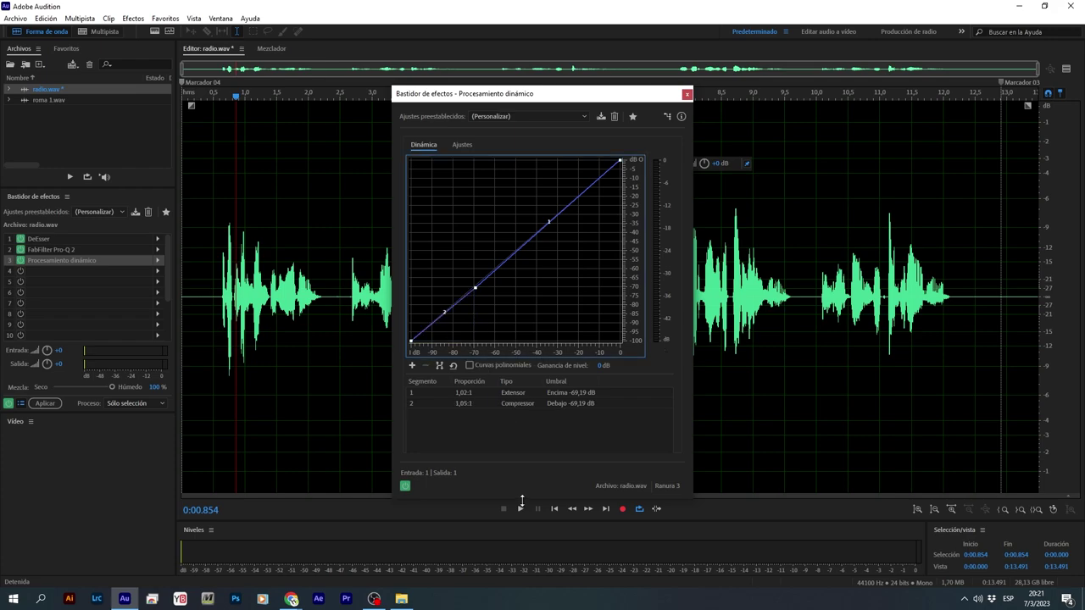
left_click_drag(476, 291, 549, 504)
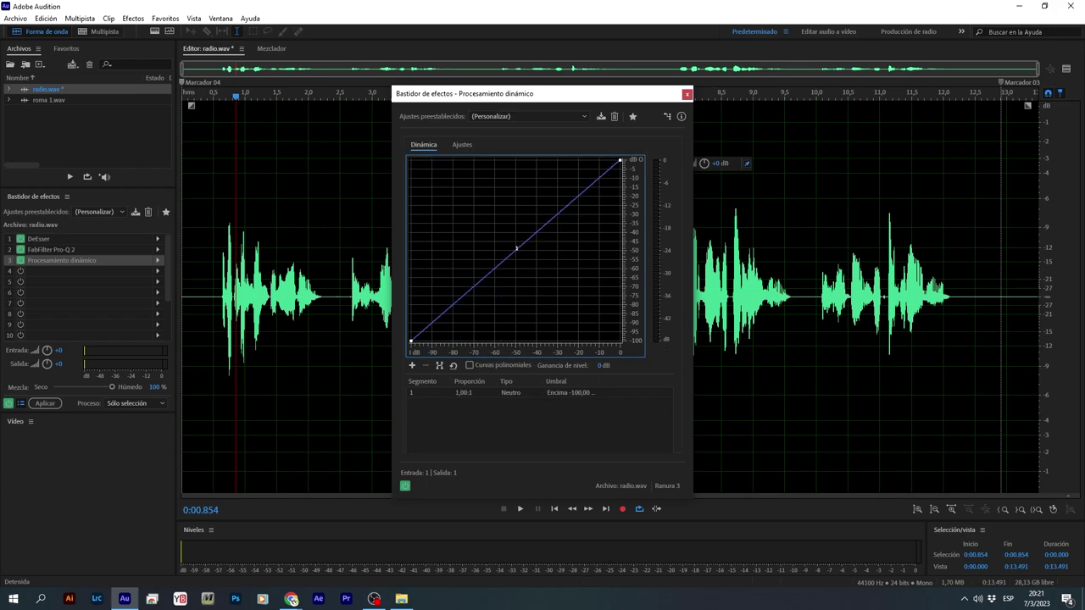
Step: Show the preview editor, lower the curve's upper end point to about -8 dB, and add a knee at a -27.57 dB threshold
left_click(1067, 70)
left_click_drag(620, 163, 622, 174)
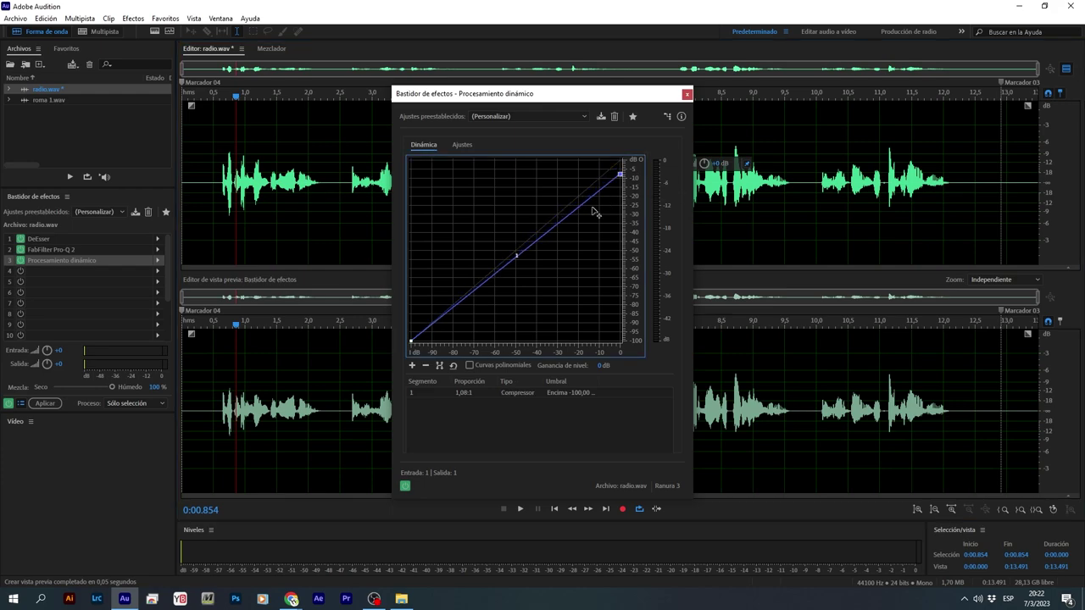
left_click_drag(564, 222, 559, 202)
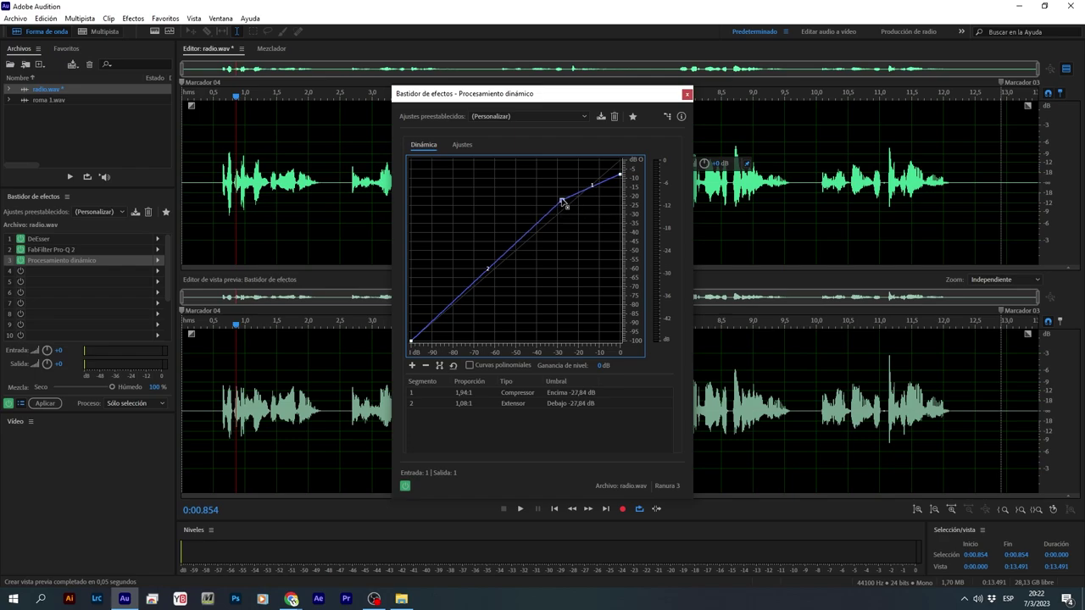
left_click_drag(563, 201, 562, 199)
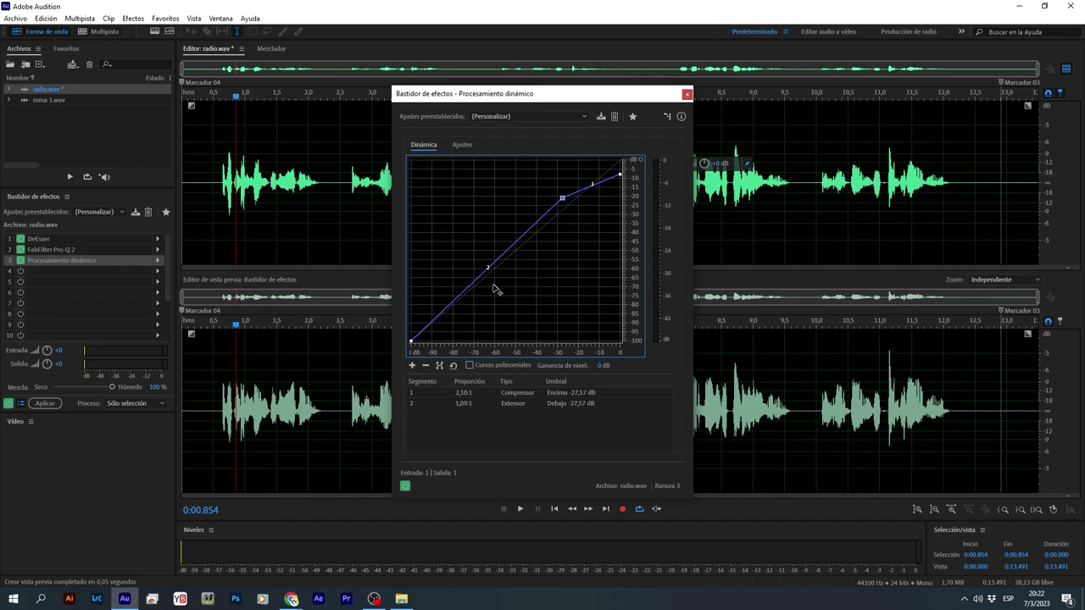
Step: Raise the curve's low-level end point up to 0 dB to inspect the opening silence in the preview, and return it to -100 dB
left_click_drag(411, 341, 414, 214)
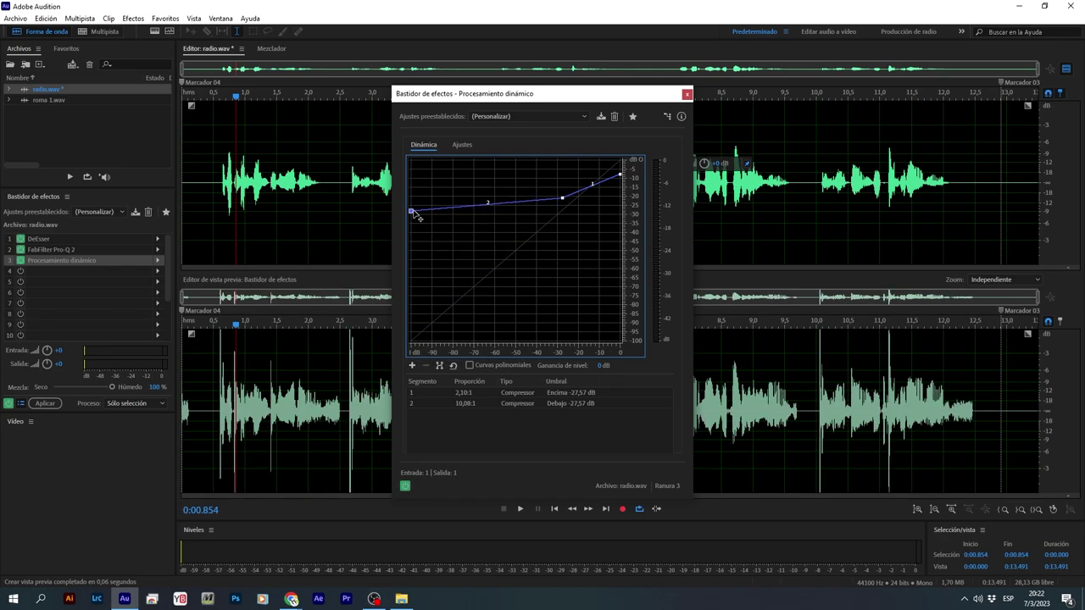
scroll(191, 404, "up", 3)
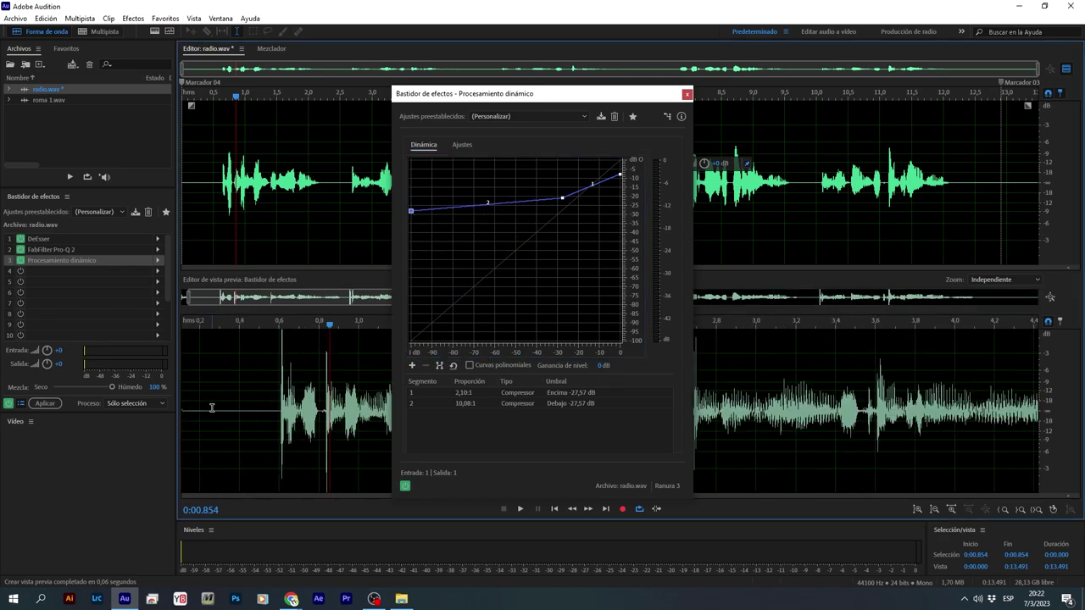
left_click_drag(212, 408, 129, 335)
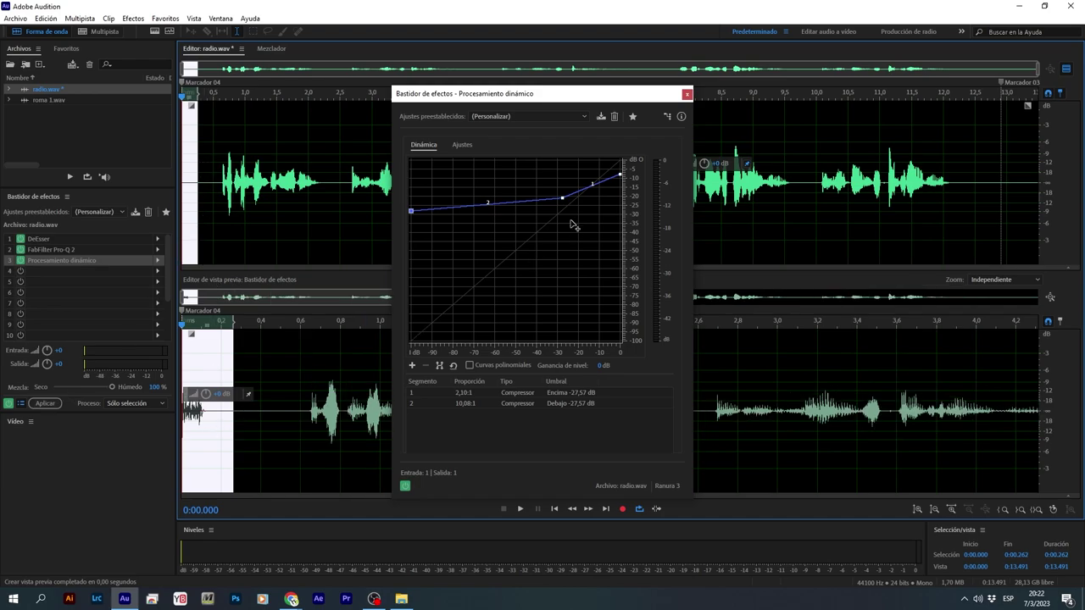
left_click_drag(410, 211, 409, 160)
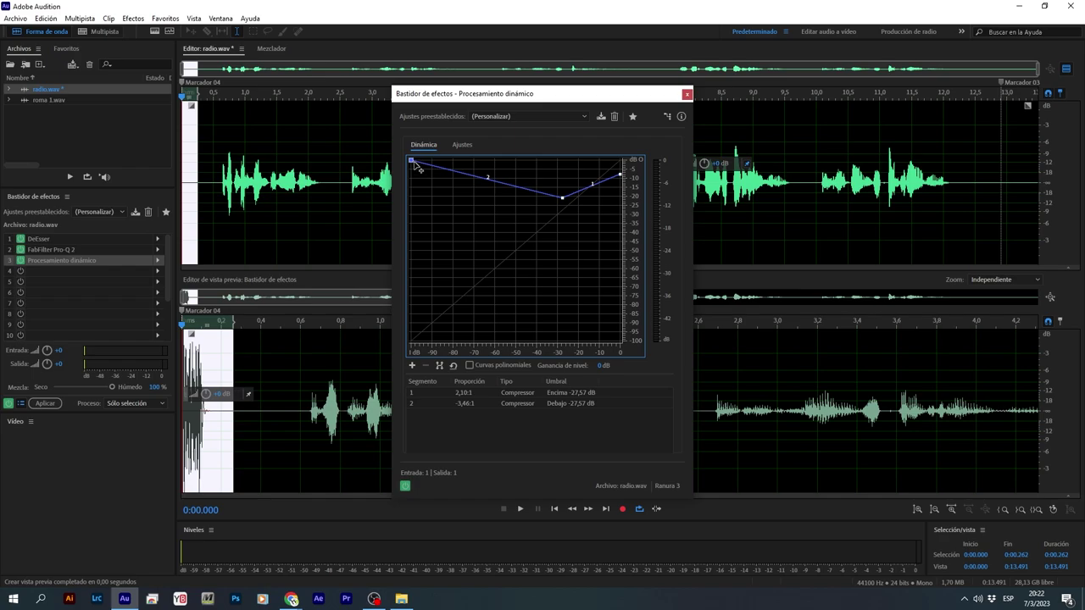
left_click_drag(411, 161, 398, 388)
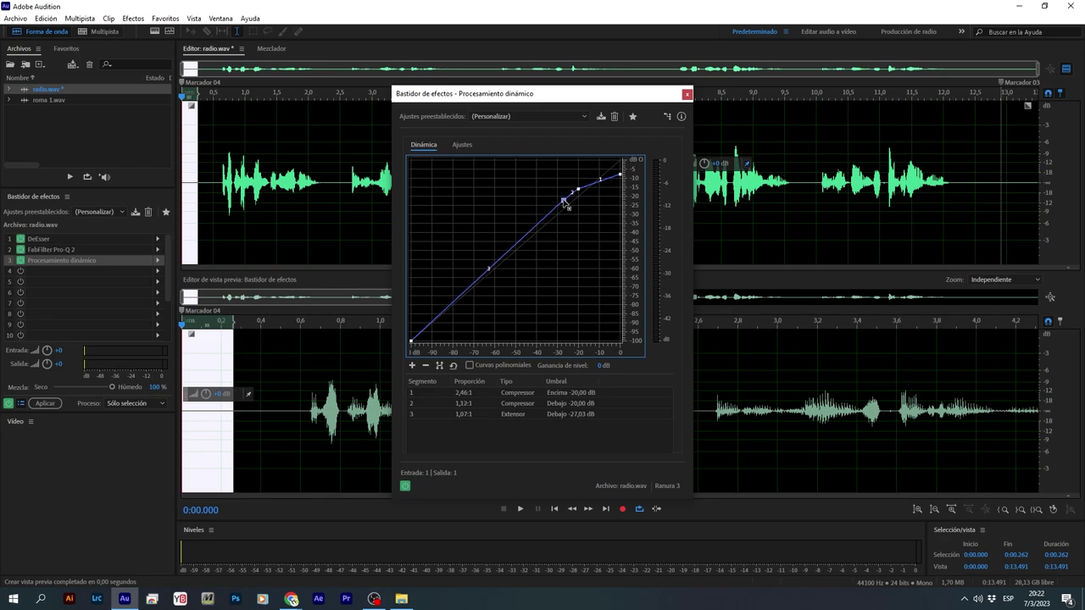
Step: Lower the curve's upper end point to about -18 dB, raise the knee at -32.97 dB, and remove the -20 dB point
left_click(291, 381)
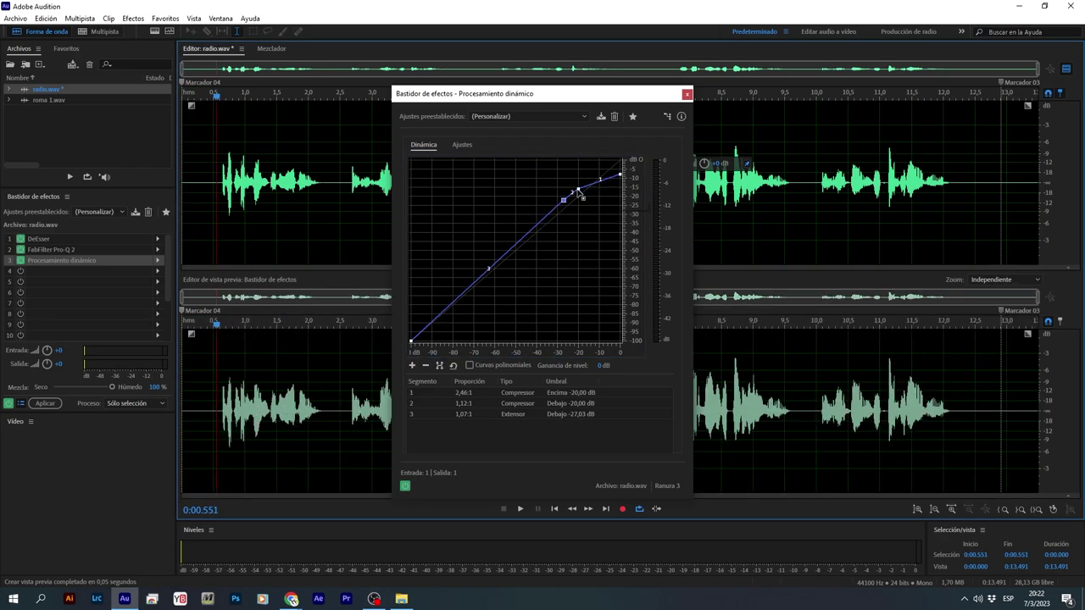
mouse_move(580, 193)
left_click_drag(579, 190, 622, 188)
mouse_move(583, 187)
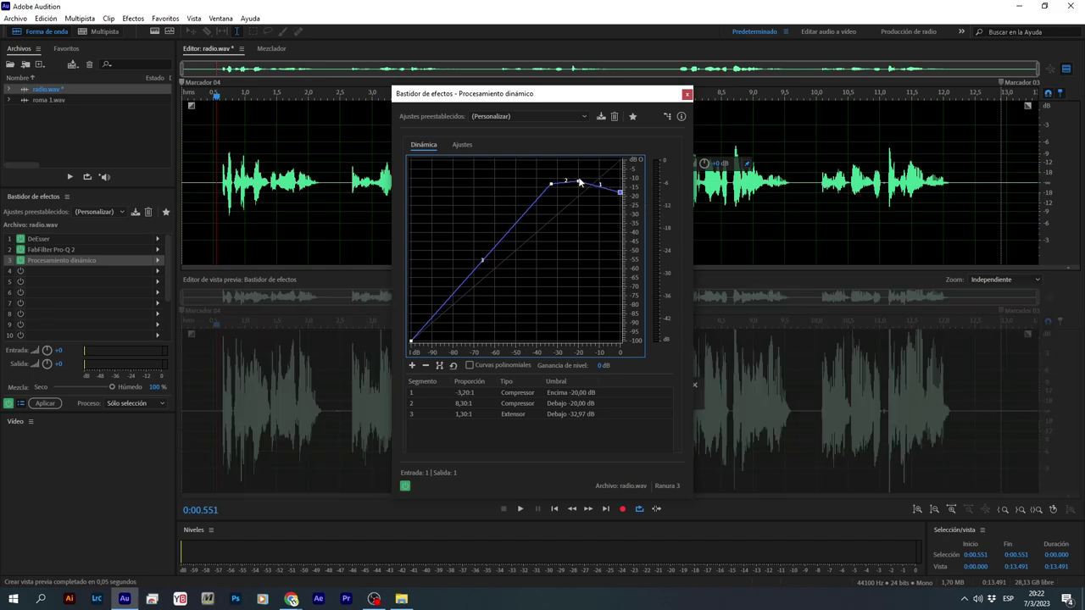
left_click_drag(579, 182, 543, 521)
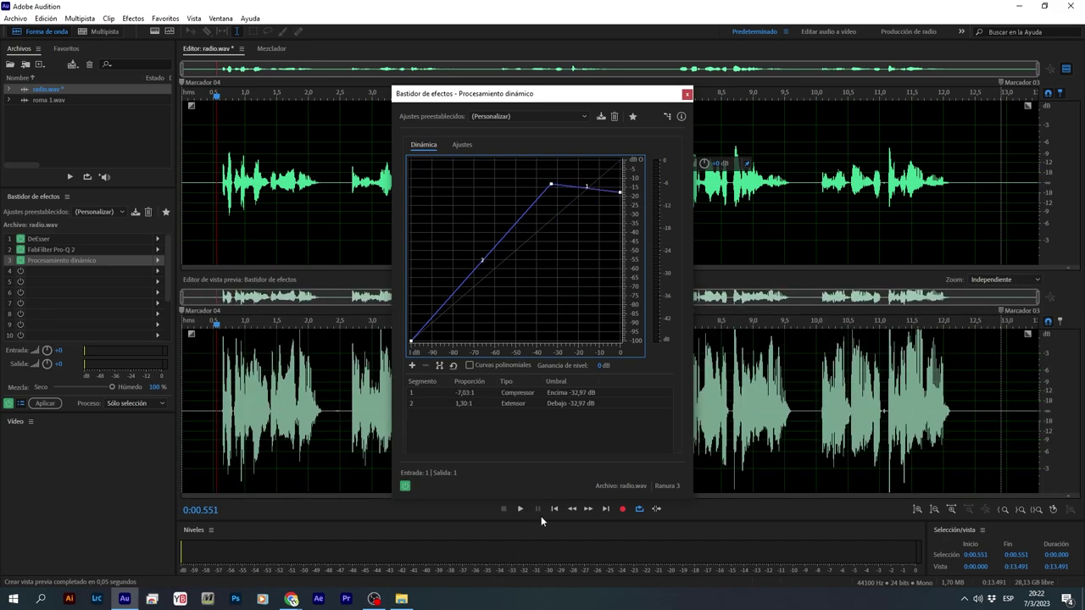
Step: Move the dynamics curve's knee to -30.8 dB input and -19.7 dB output
left_click_drag(551, 185, 536, 202)
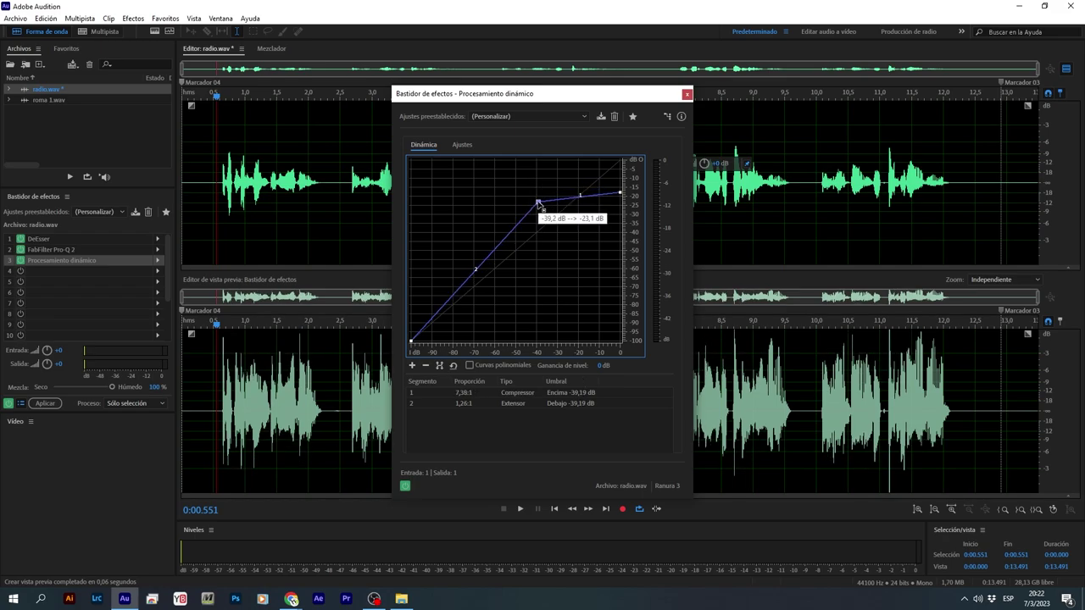
left_click_drag(540, 203, 548, 198)
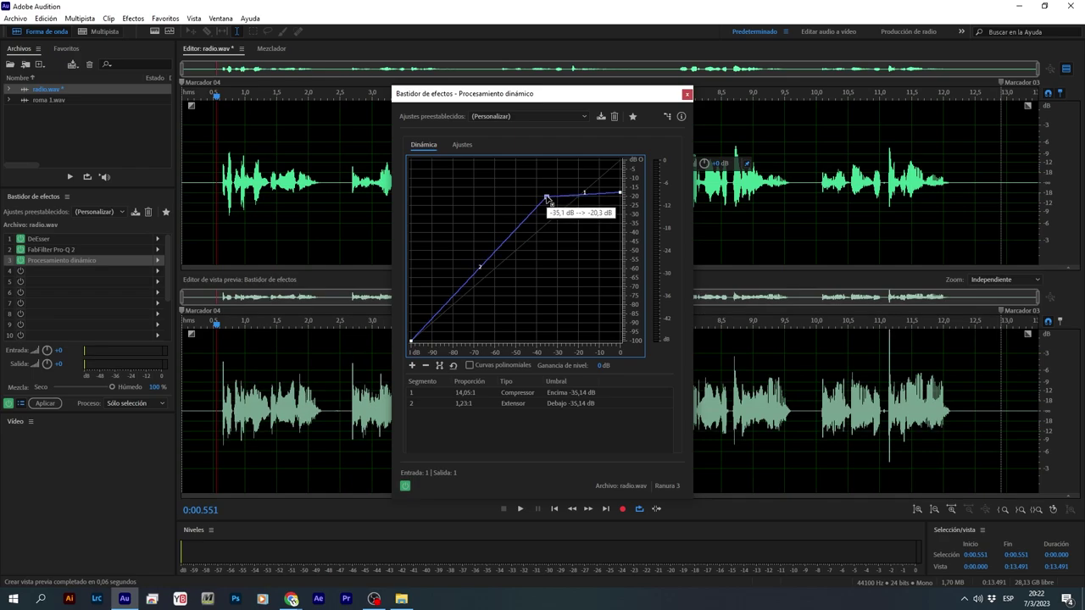
left_click_drag(551, 202, 556, 201)
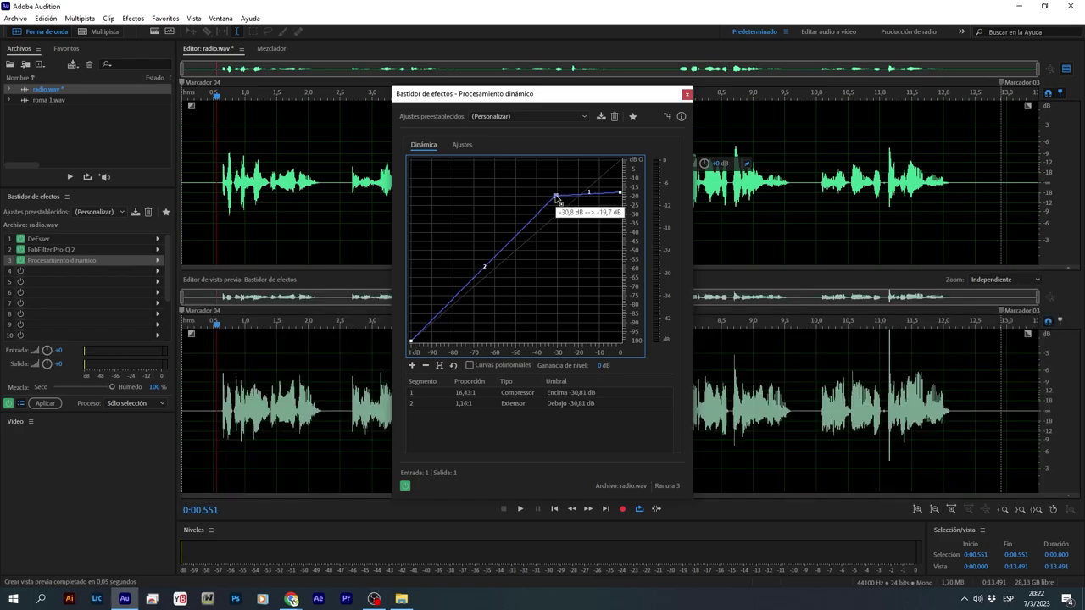
Step: Raise the dynamics curve's upper end point to about -15 dB and add a second FabFilter Pro-Q 2 in rack slot 4
left_click_drag(621, 194, 621, 191)
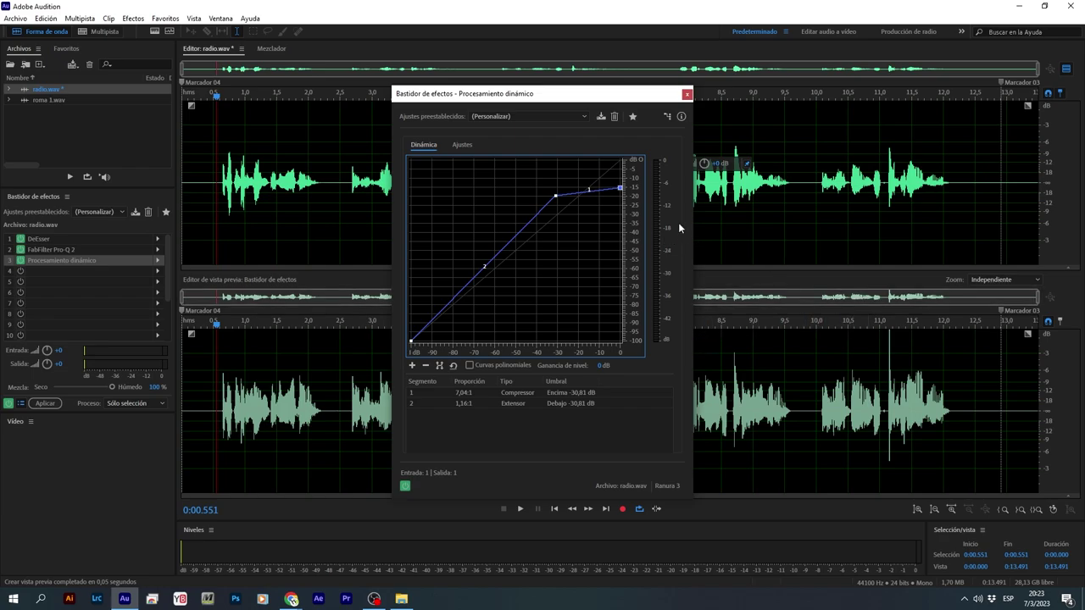
left_click(160, 271)
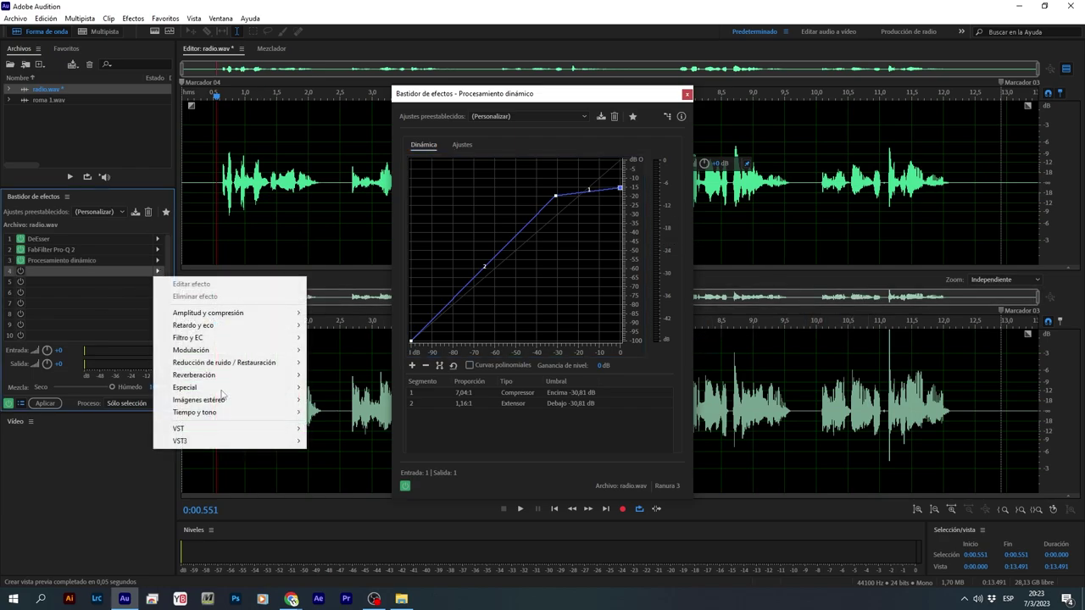
mouse_move(271, 436)
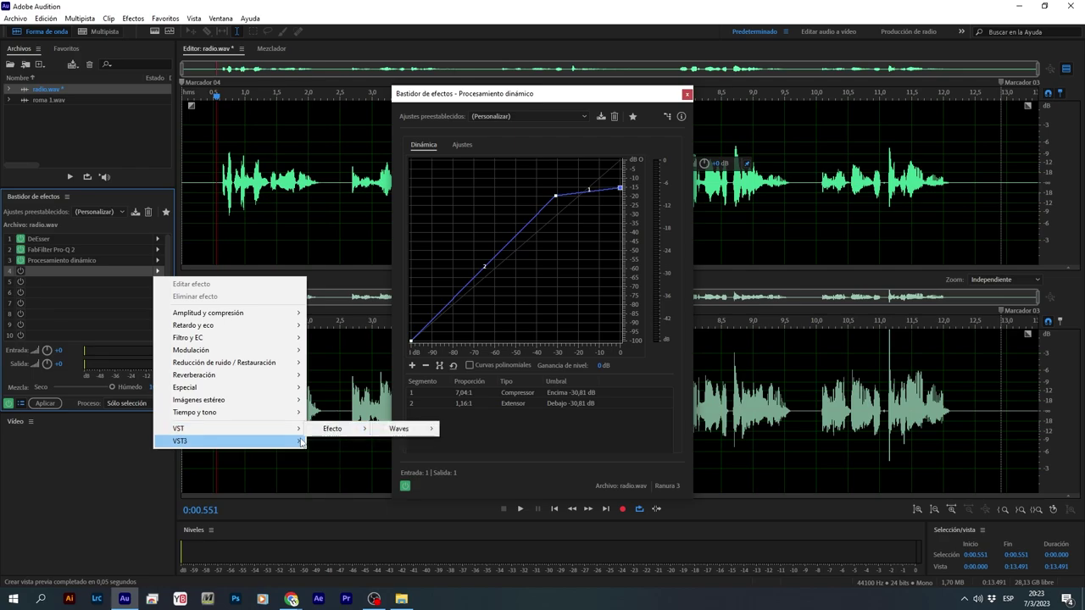
mouse_move(389, 298)
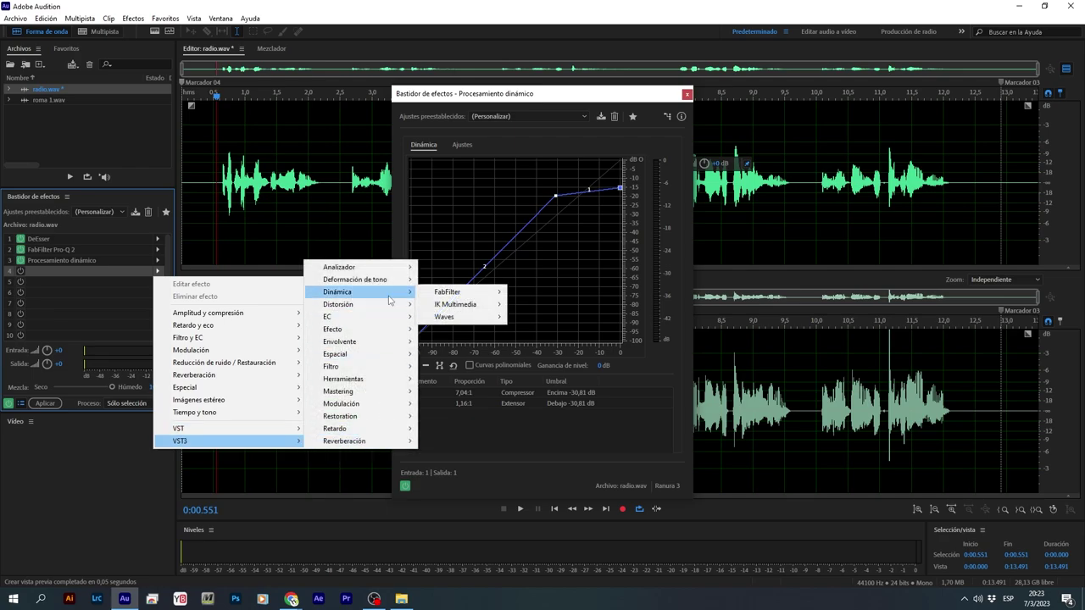
mouse_move(466, 292)
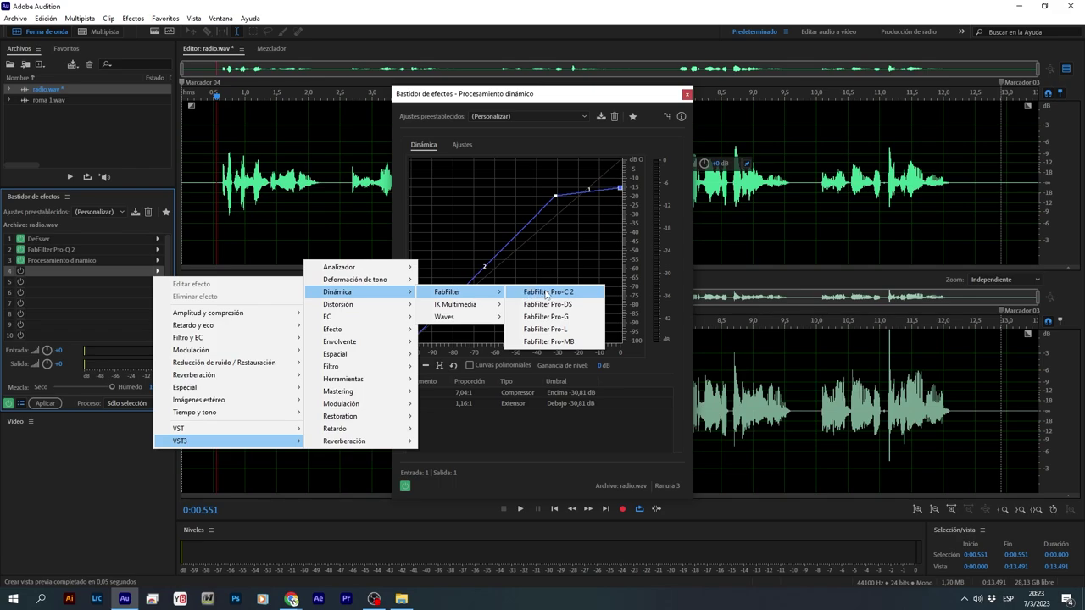
mouse_move(441, 316)
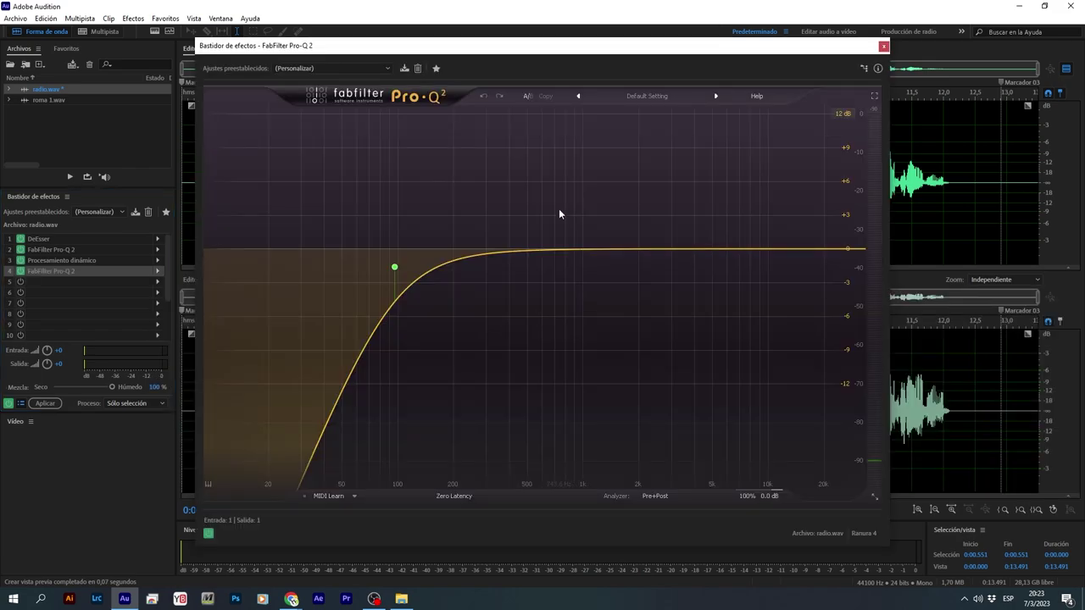
Step: Play the recording and delete the low cut band from the new FabFilter Pro-Q 2
key("space")
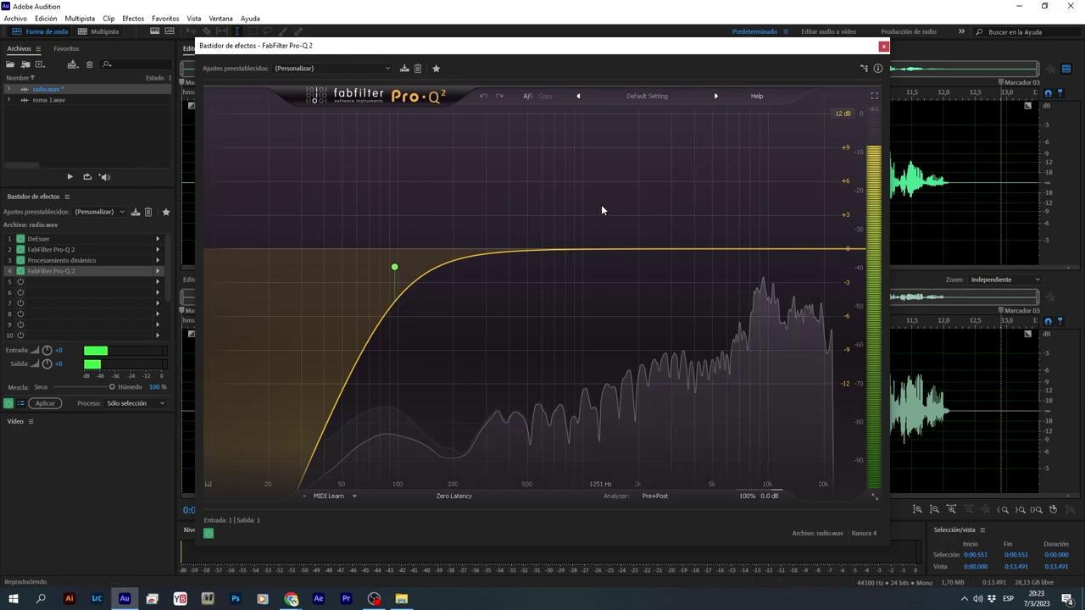
right_click(395, 268)
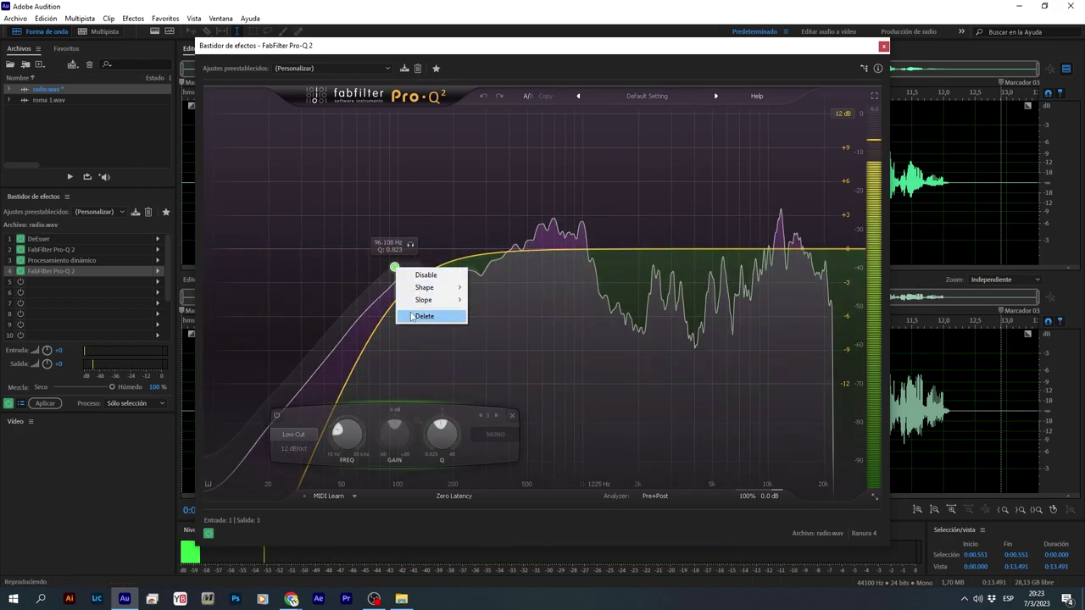
left_click(424, 316)
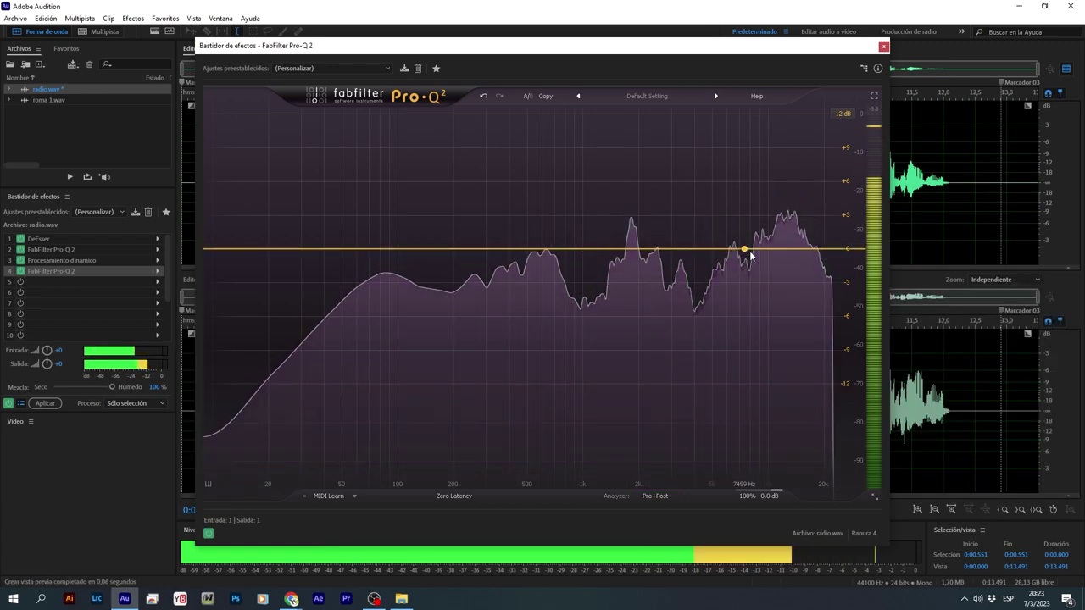
Step: Add a high shelf band with Q 1.485, audition it solo, and place it at about 15278 Hz with +4.27 dB gain
left_click_drag(780, 249, 816, 209)
left_click_drag(774, 437, 792, 363)
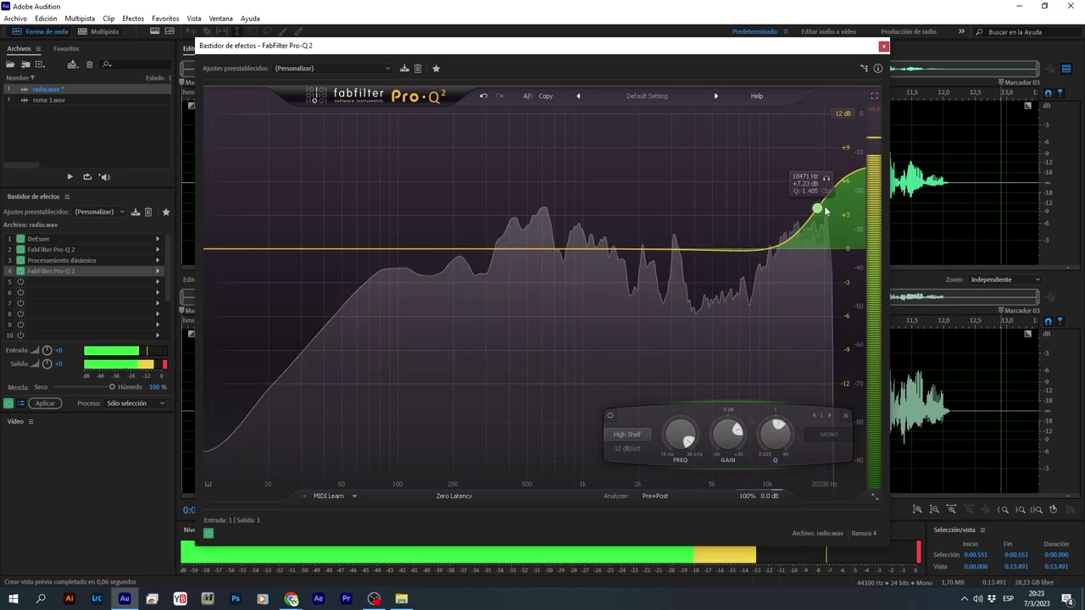
left_click_drag(816, 208, 800, 244)
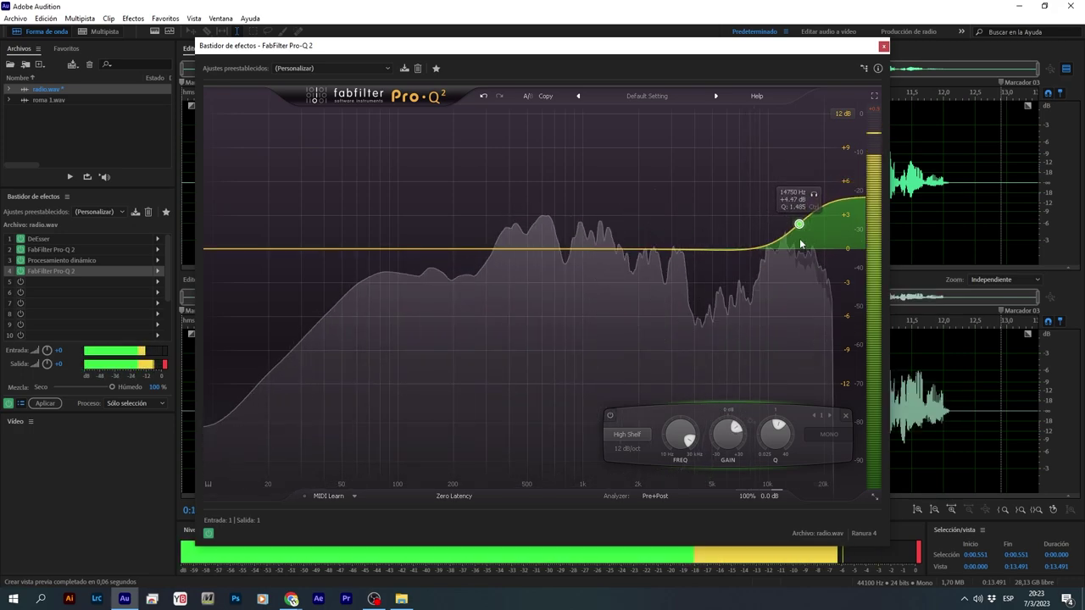
left_click(813, 195)
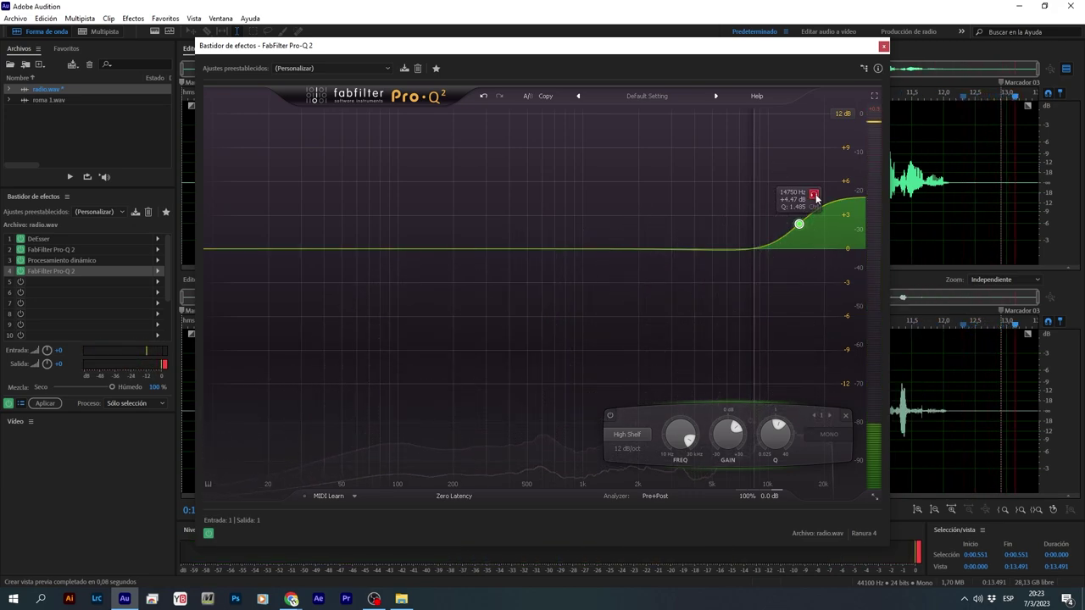
left_click(814, 195)
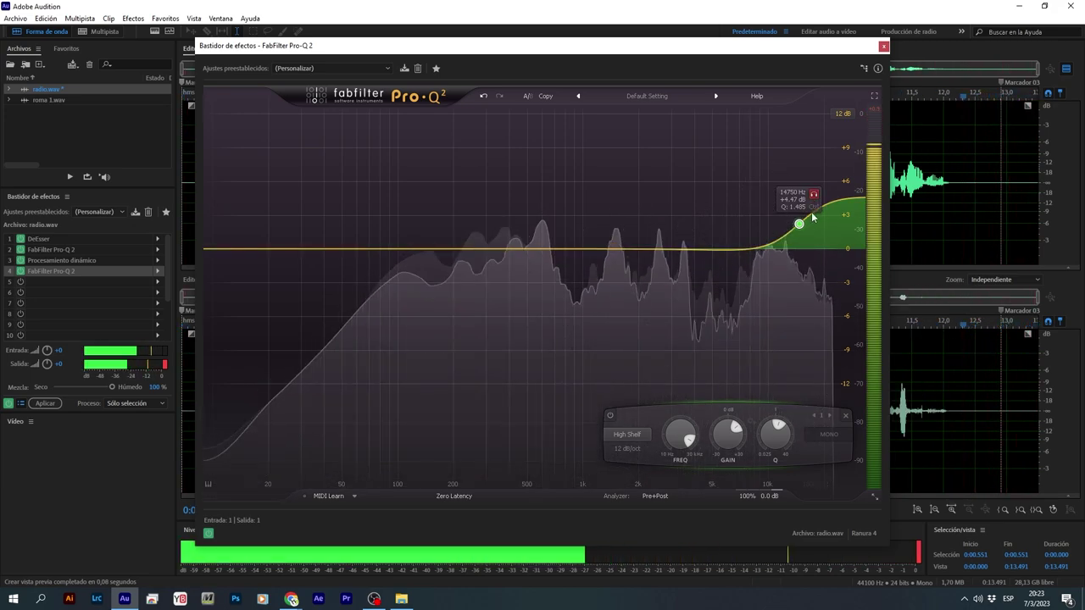
left_click_drag(802, 227, 804, 231)
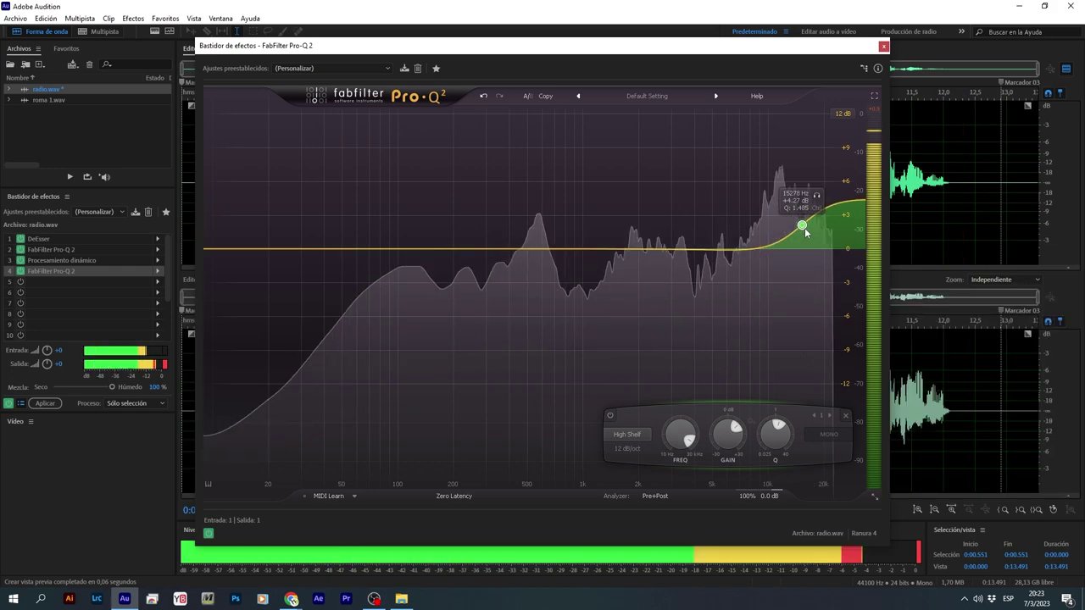
Step: Add a bell band at about 2887.6 Hz, audition it solo, and set it to +0.75 dB gain with Q 2.160
left_click_drag(686, 248, 669, 235)
left_click(683, 205)
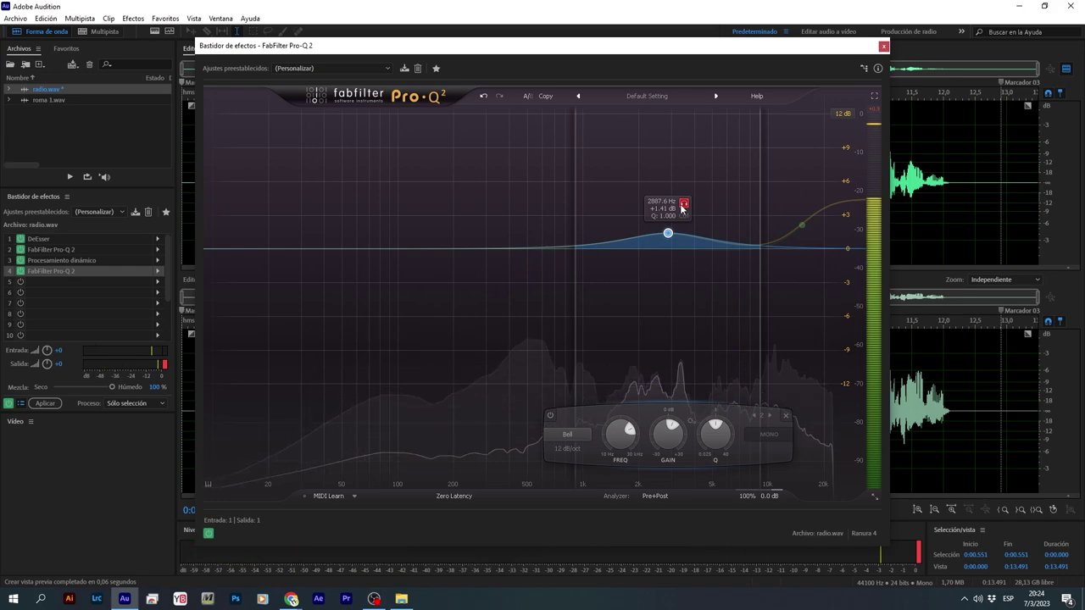
left_click(684, 206)
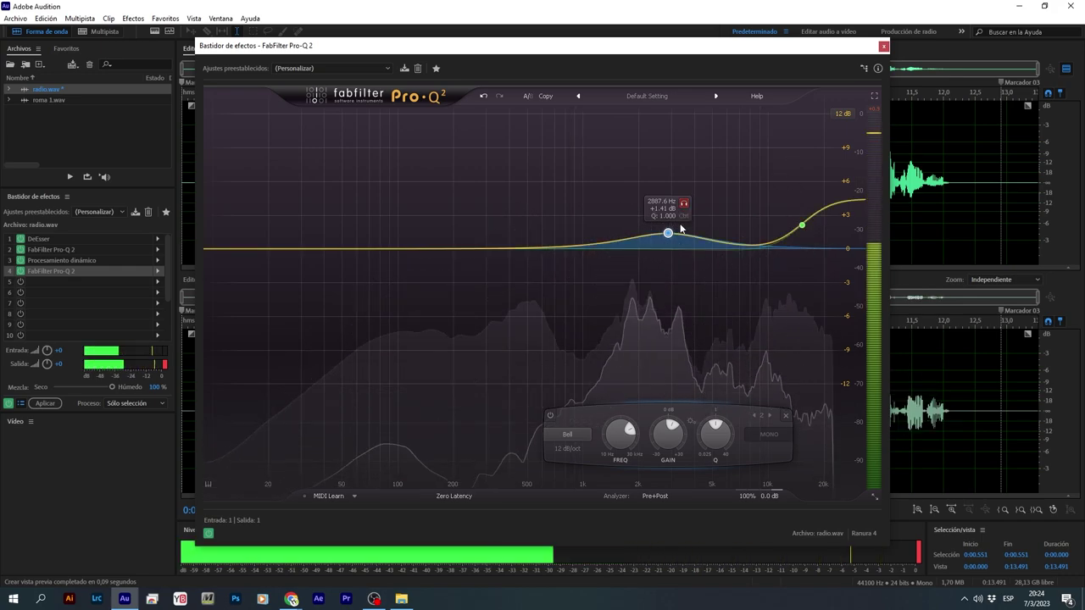
left_click_drag(668, 235, 669, 242)
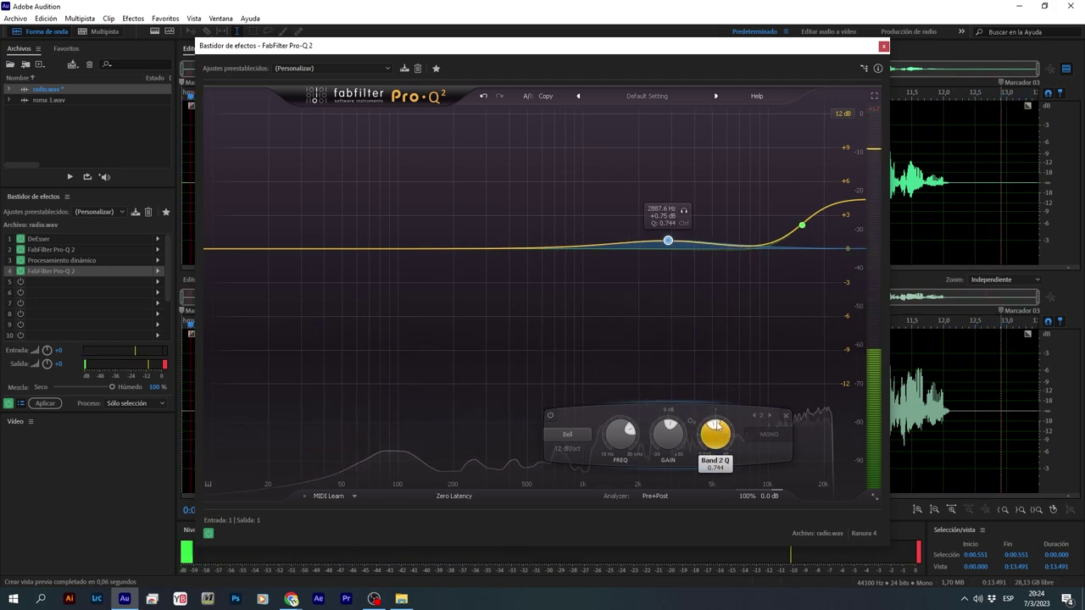
scroll(723, 433, "up", 5)
key("space")
scroll(723, 432, "down", 2)
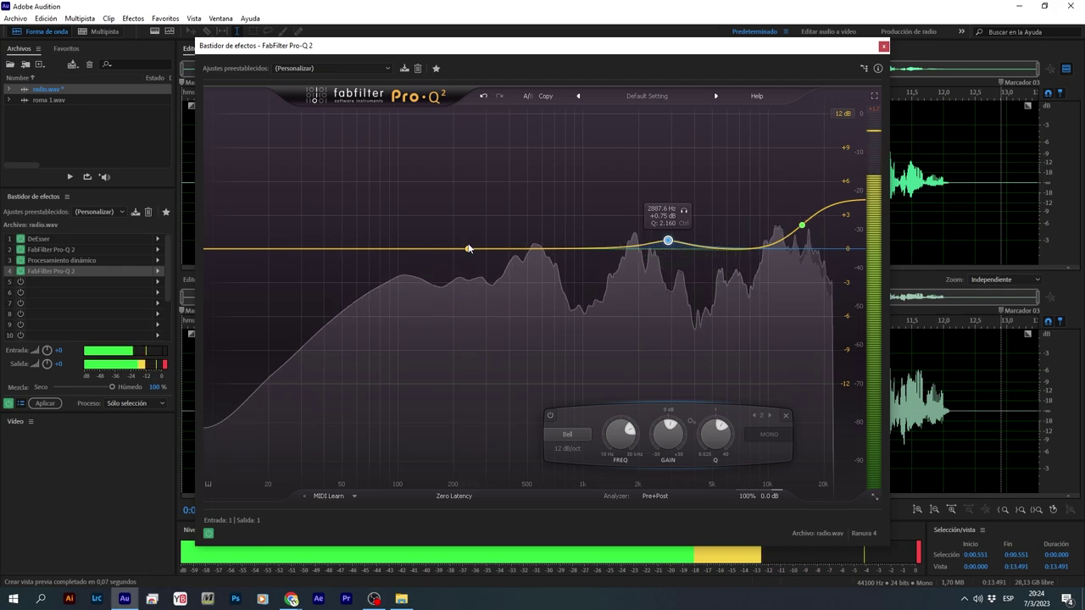
Step: Add a bell boost of about +3 dB near 73 Hz and a bell cut of about -1 dB near 100 Hz, and close the equalizer
left_click_drag(388, 248, 388, 187)
left_click(399, 188)
left_click_drag(441, 243, 396, 255)
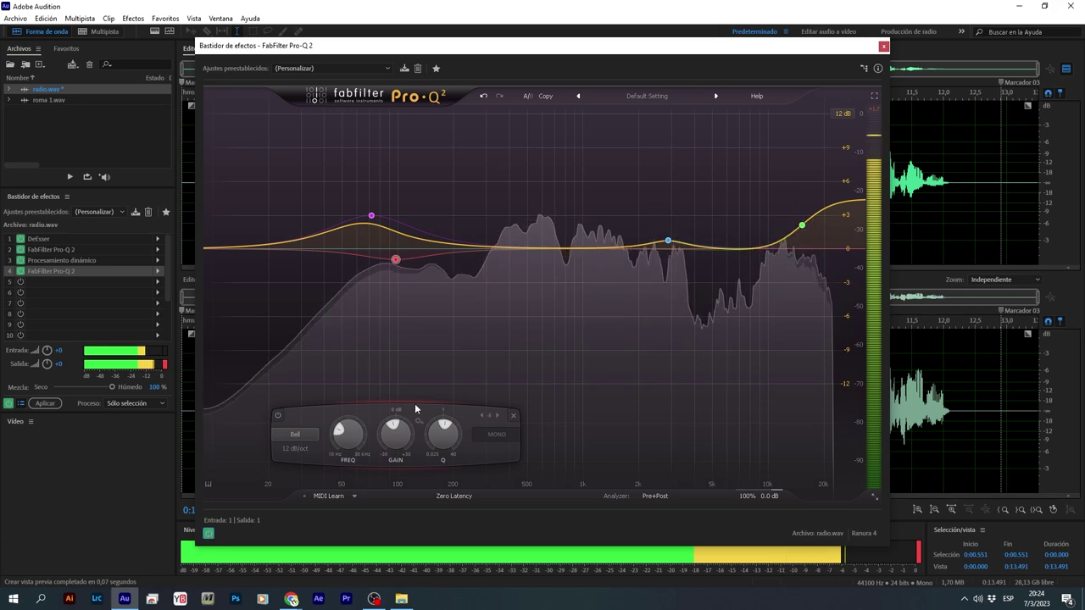
key("space")
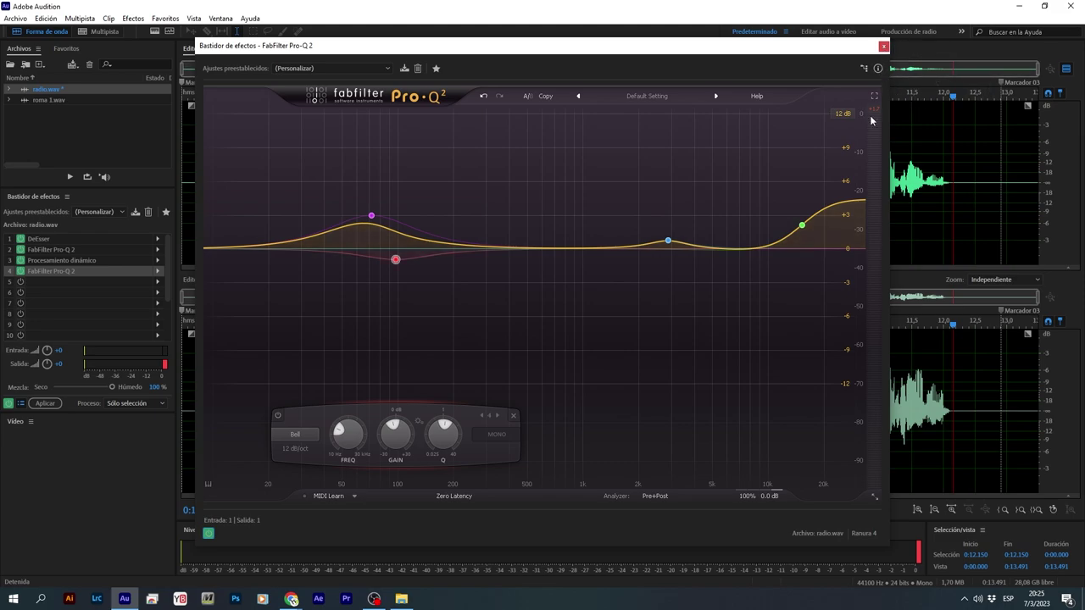
left_click(884, 47)
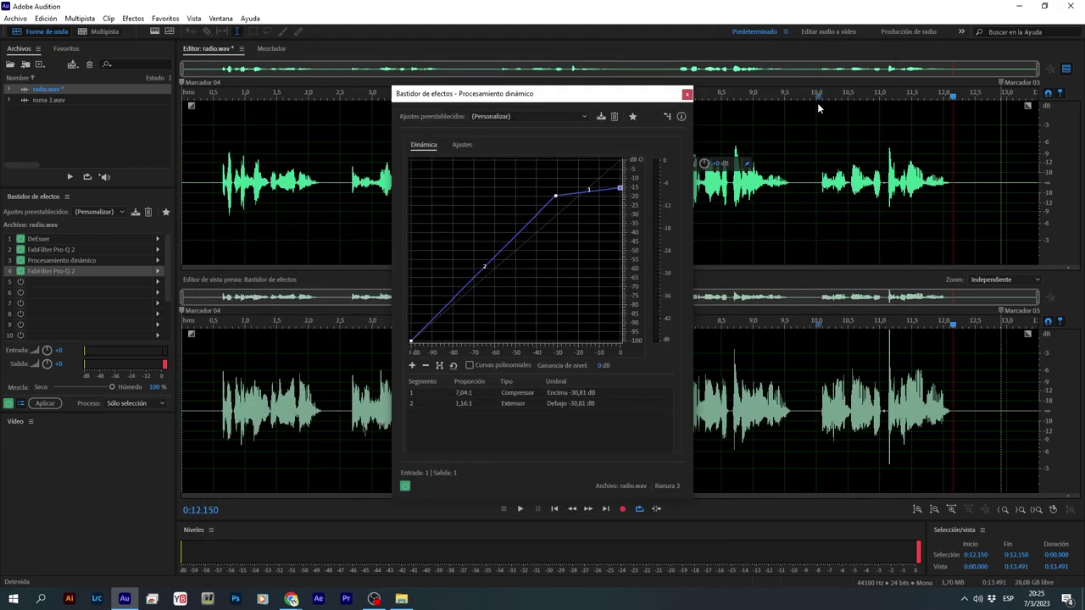
Step: Move the dynamics curve's knee to -30 dB input and about -21 dB output, and its upper end point to about -14 dB
left_click(918, 556)
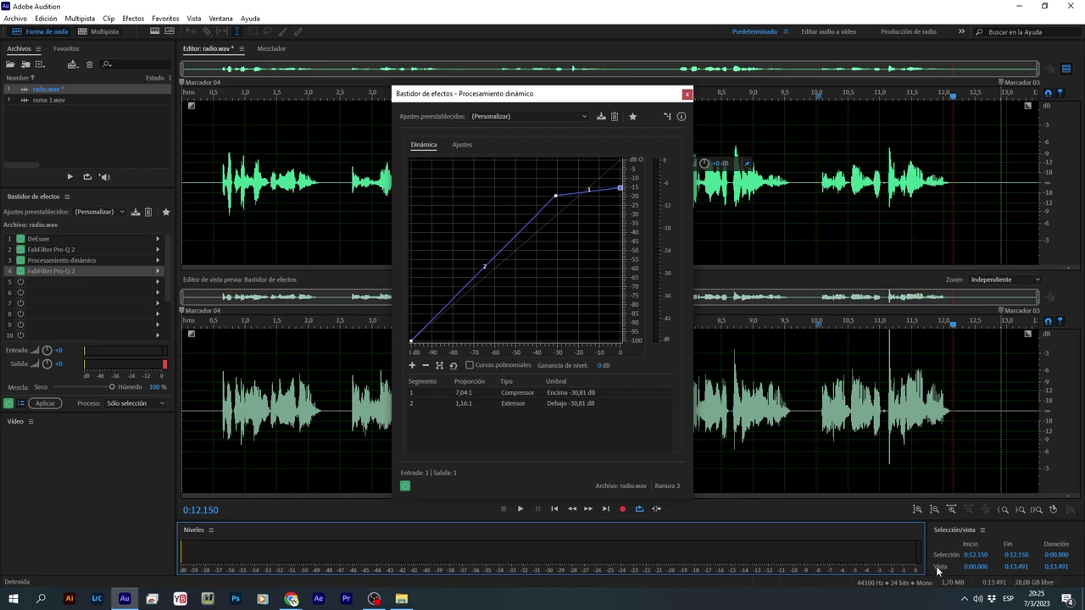
left_click(557, 202)
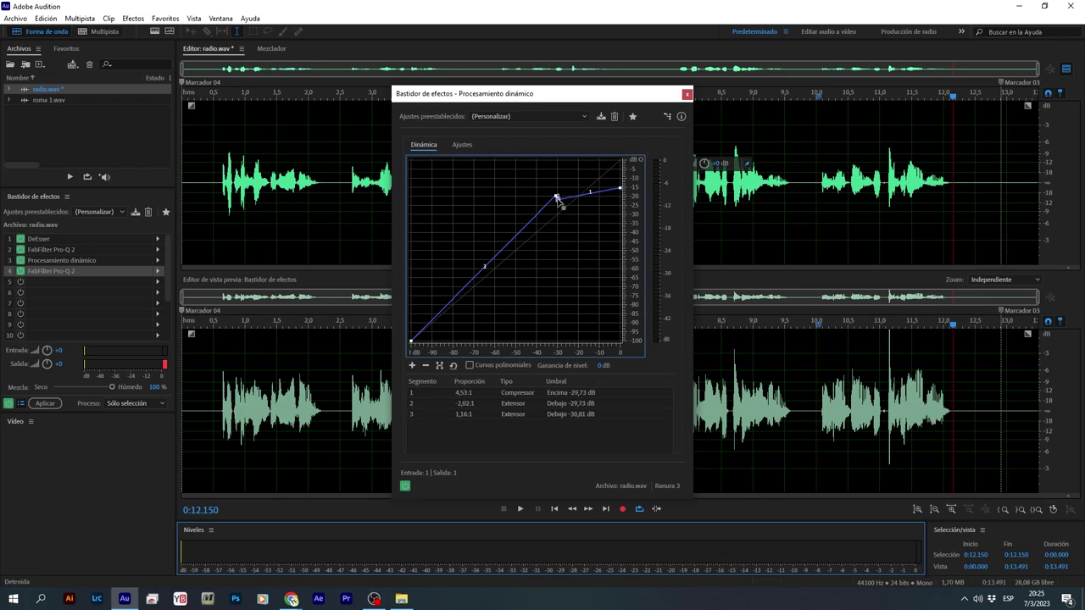
mouse_move(557, 202)
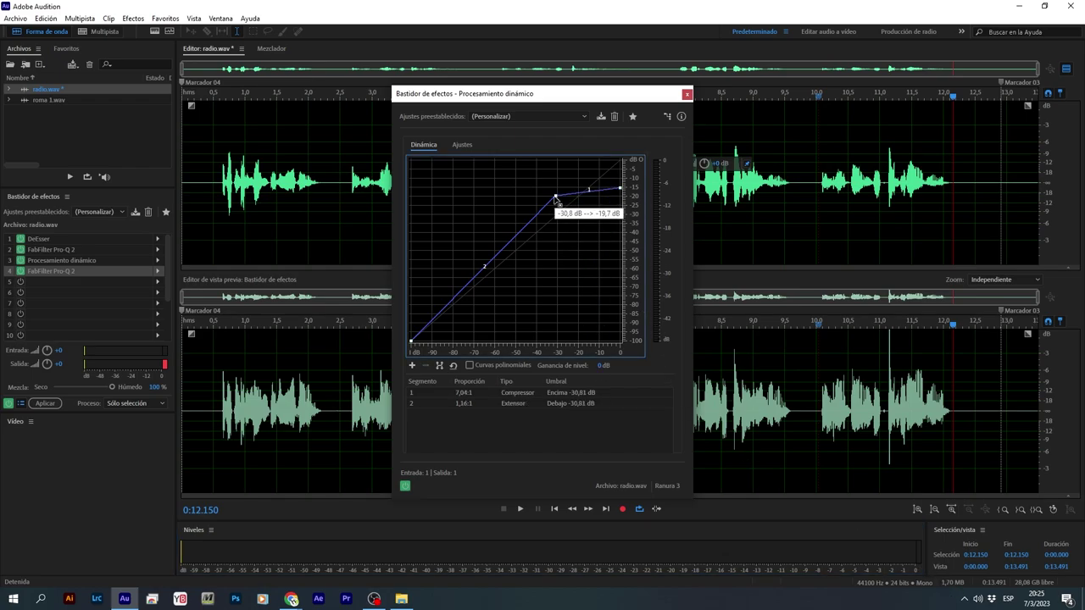
left_click_drag(556, 199, 562, 207)
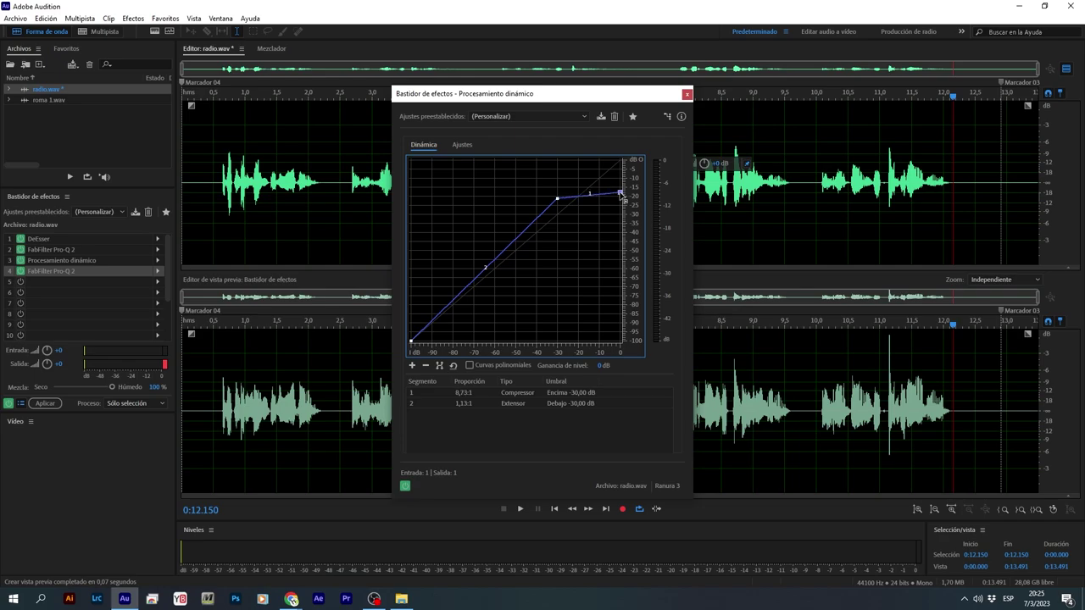
left_click_drag(619, 193, 622, 196)
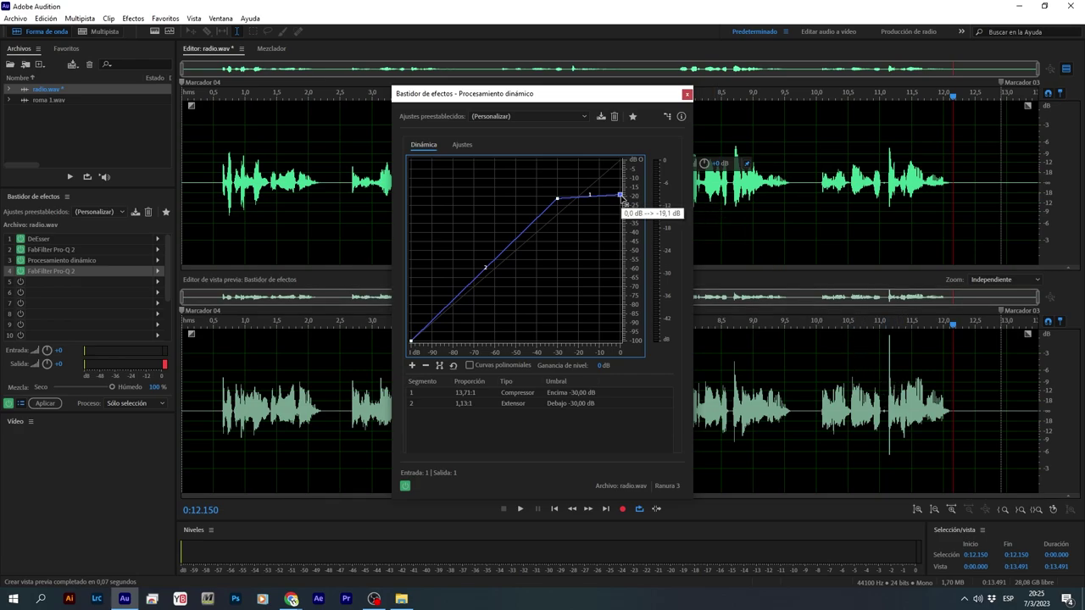
mouse_move(621, 188)
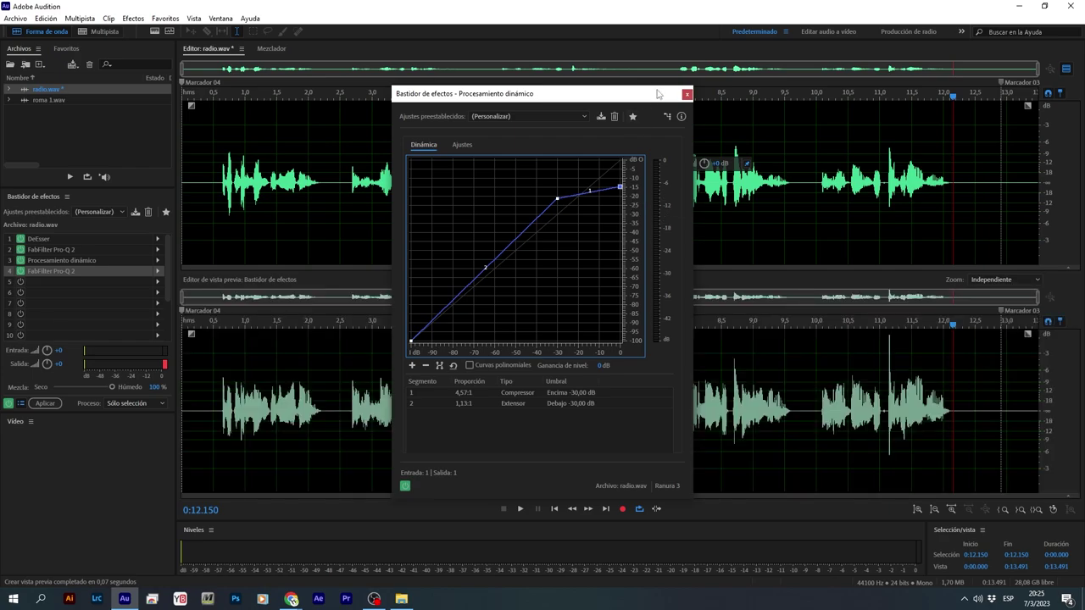
Step: Close the remaining effect windows, hide the preview editor, and apply the effects rack to radio.wav
left_click(686, 94)
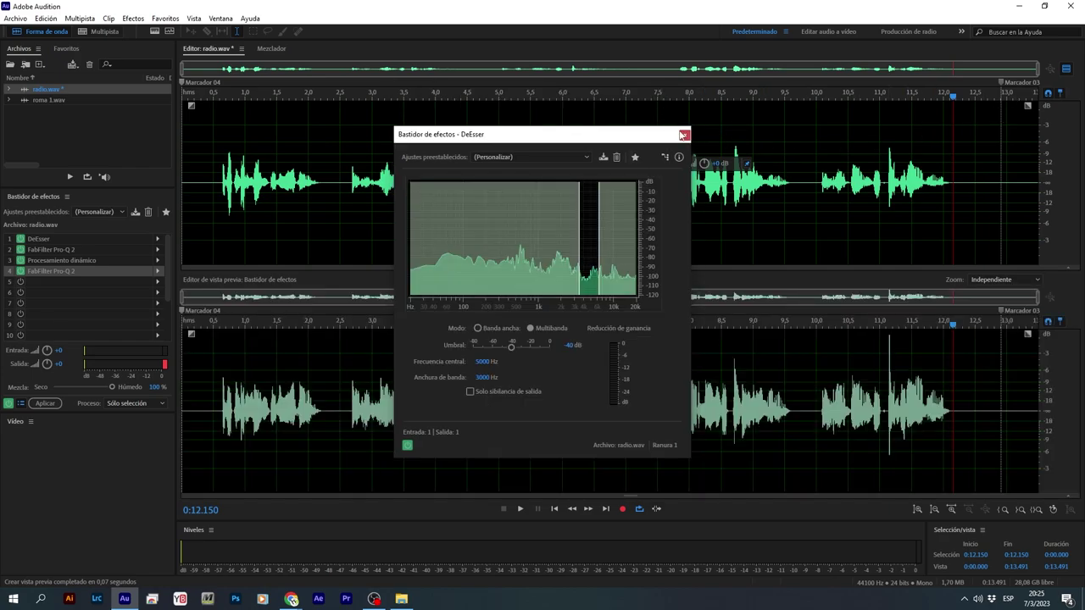
left_click(683, 135)
left_click(1065, 71)
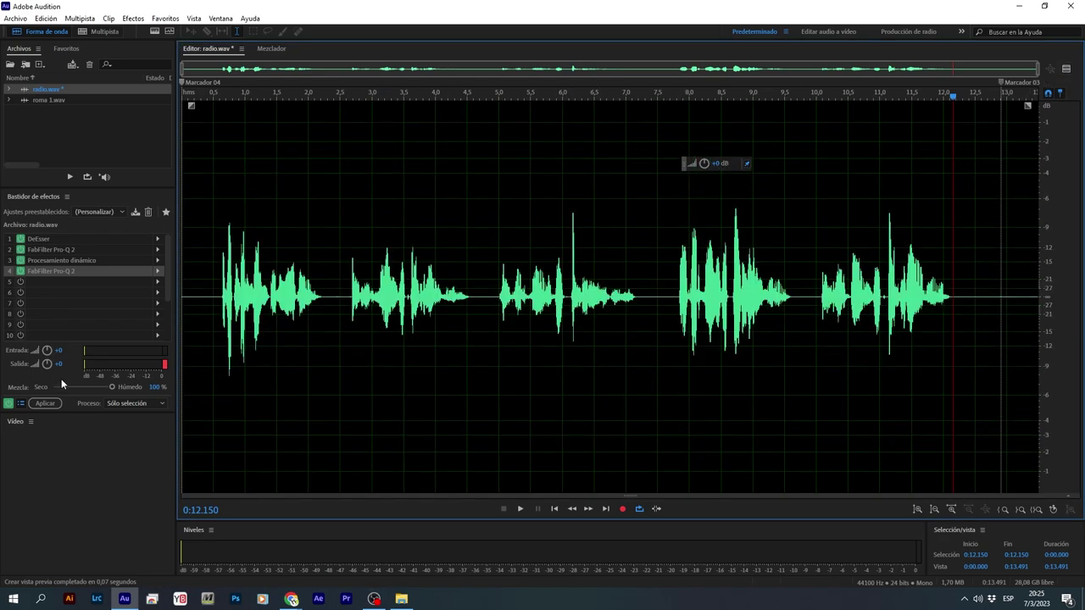
left_click(46, 403)
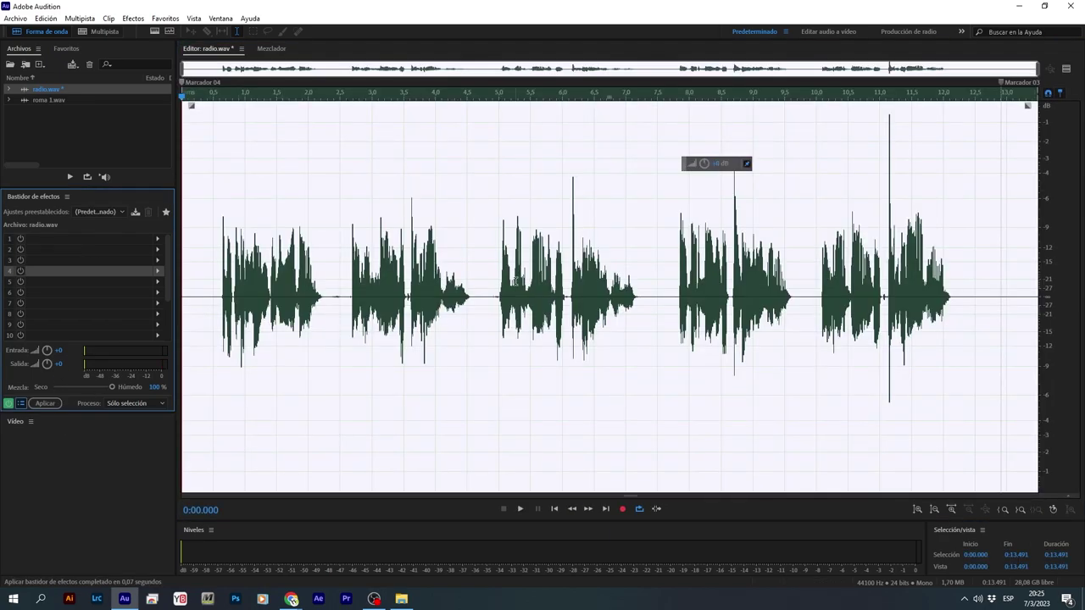
Step: Select the tall peak from 0:11.148 to 0:11.152 and attenuate it to about the level of the neighbouring peaks
scroll(890, 263, "up", 10)
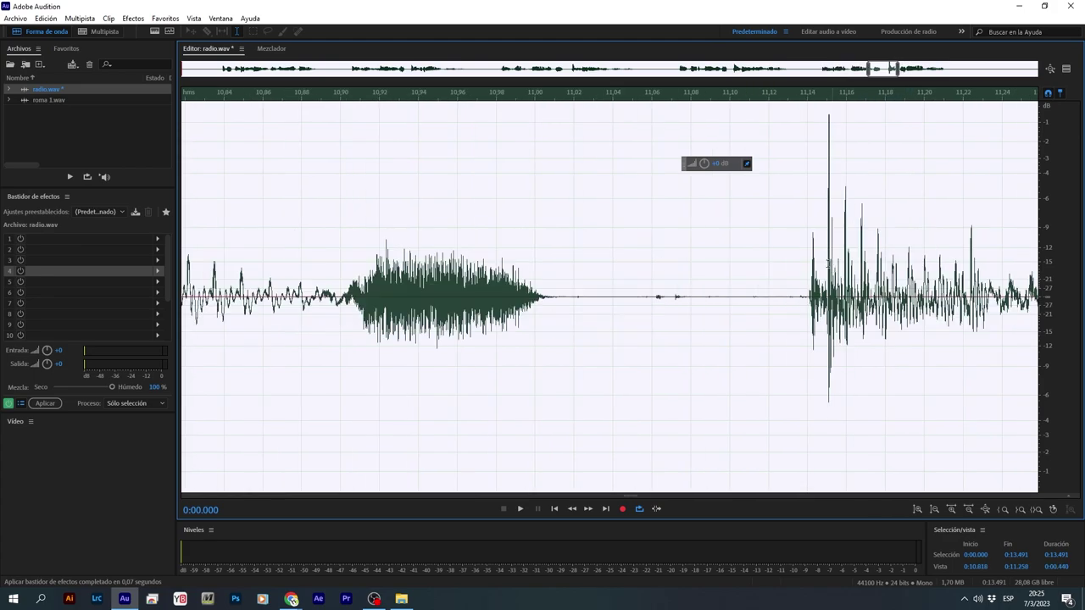
left_click_drag(825, 259, 836, 262)
scroll(830, 262, "down", 3)
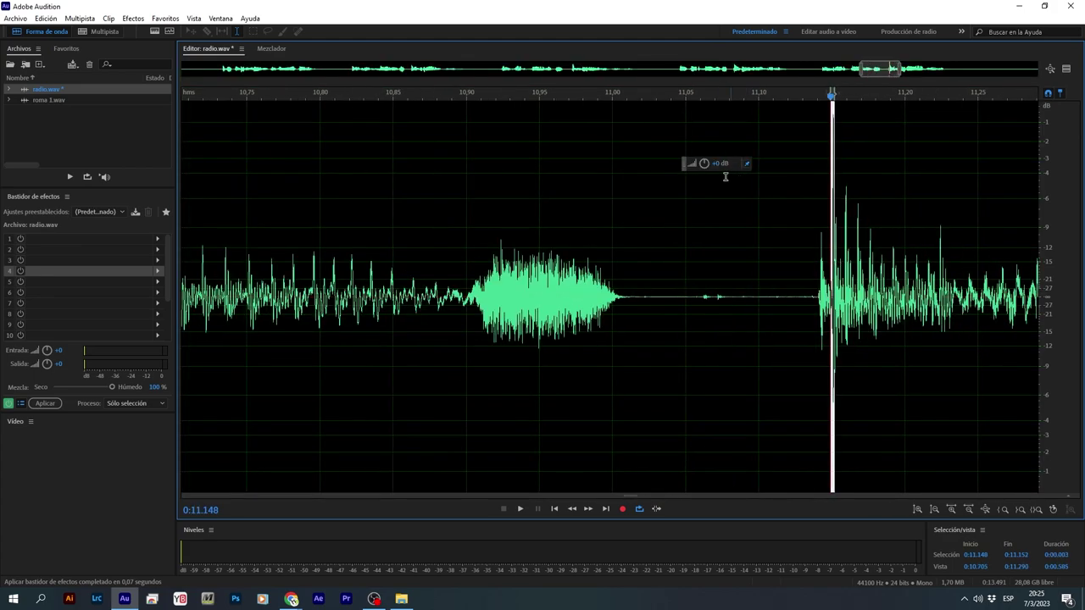
left_click_drag(695, 182, 695, 181)
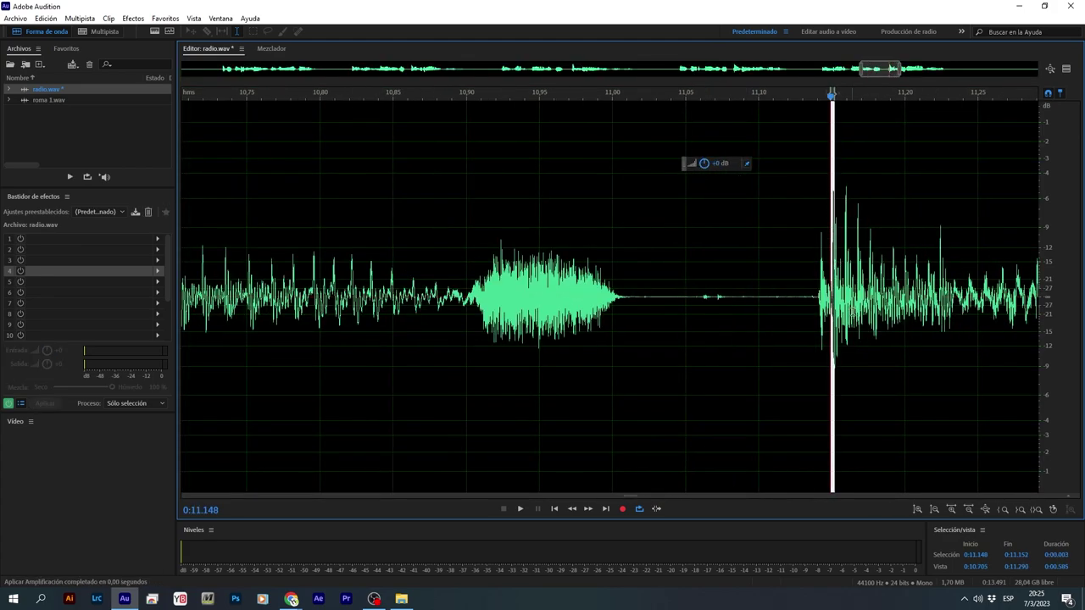
Step: Select the sibilant burst from 0:10.900 to 0:11.016 and attenuate it slightly
left_click(815, 316)
scroll(807, 326, "down", 8)
scroll(789, 339, "up", 6)
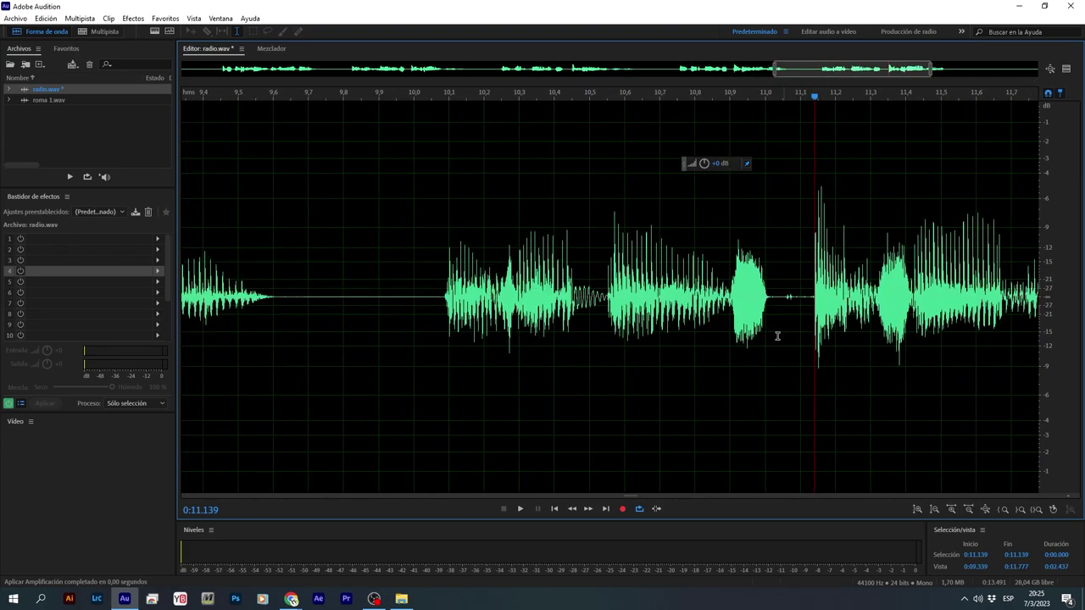
left_click_drag(731, 308, 804, 307)
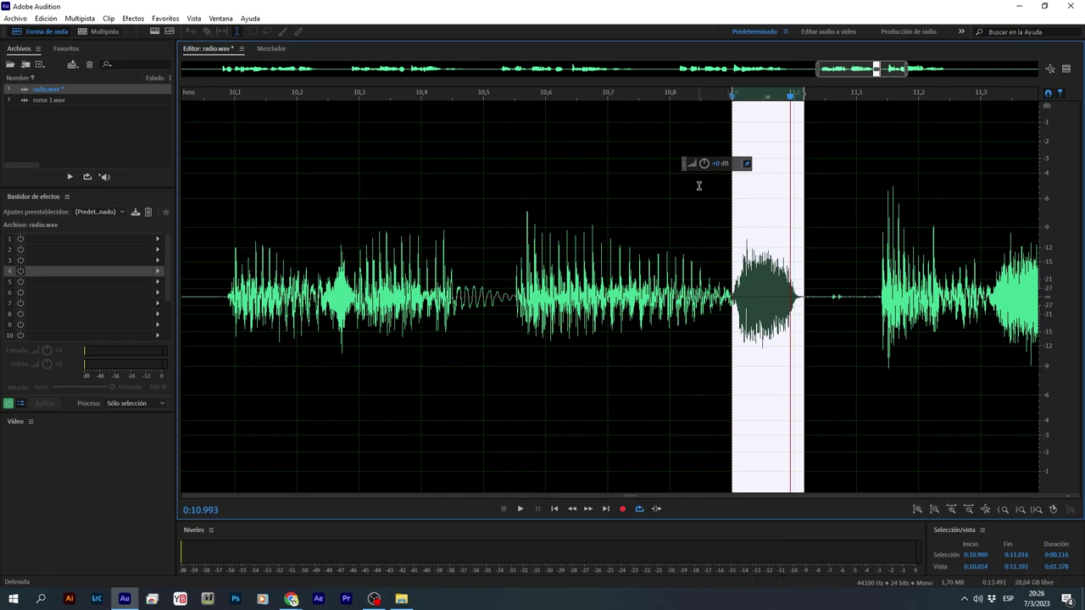
left_click_drag(704, 163, 695, 176)
left_click(690, 348)
scroll(712, 344, "up", 1)
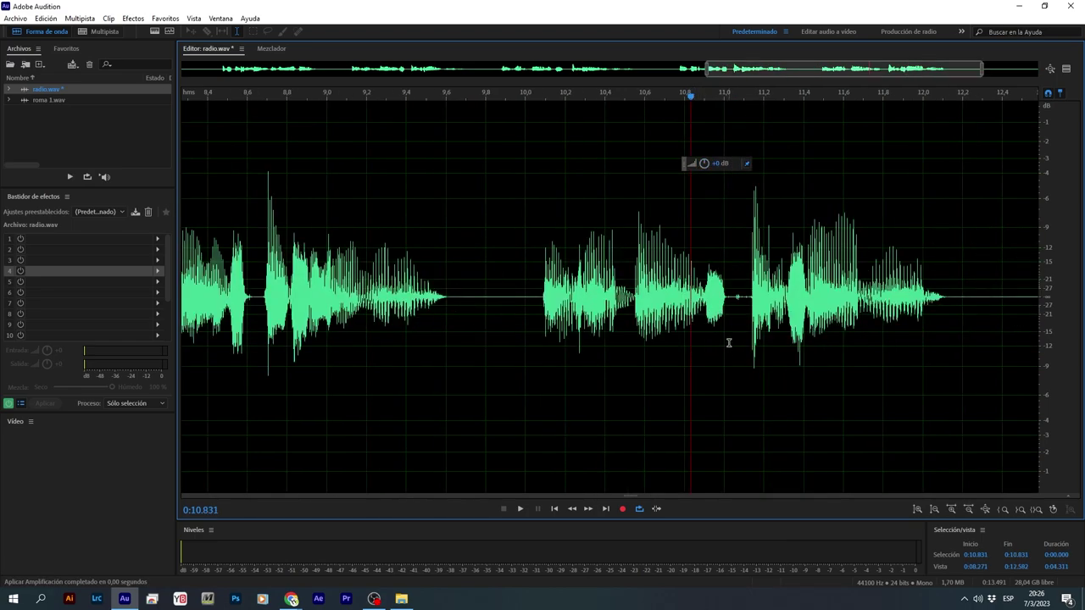
Step: Silence the pause between the words from 0:11.019 to 0:11.136 to remove its small click
scroll(729, 322, "down", 1)
left_click(737, 322)
left_click_drag(741, 328, 806, 377)
right_click(785, 357)
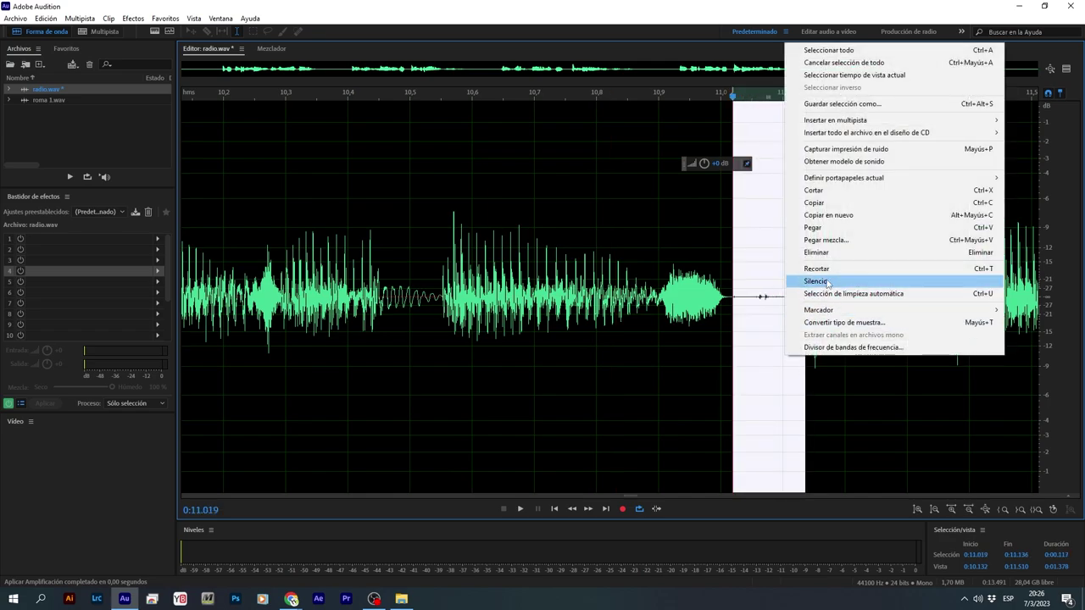
left_click(788, 282)
left_click(787, 370)
Step: Play the first phrase of the recording and examine it for harsh sibilance
scroll(772, 382, "down", 5)
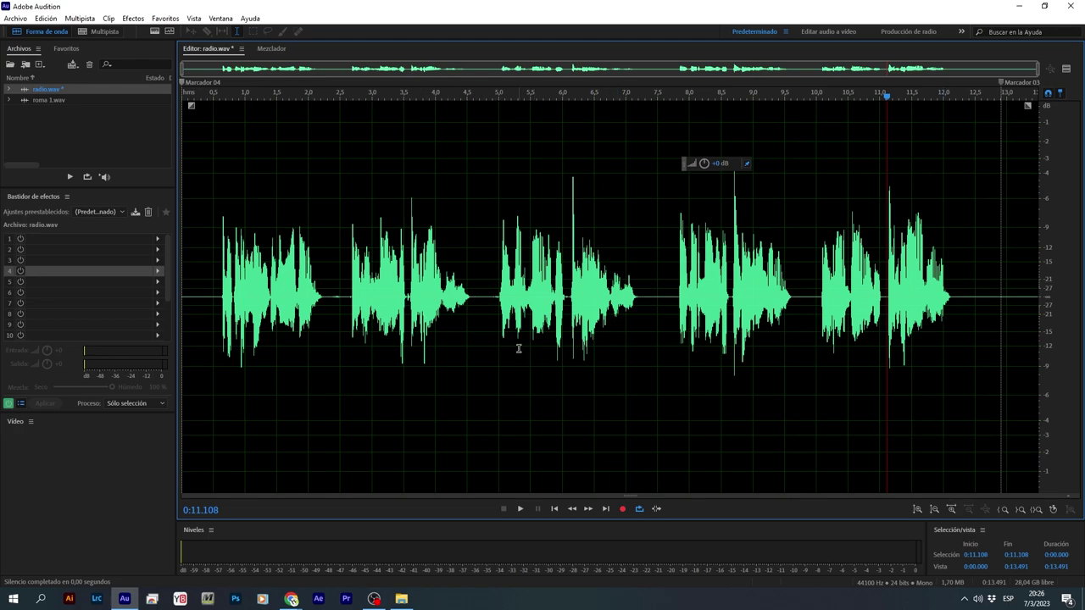
scroll(312, 295, "up", 3)
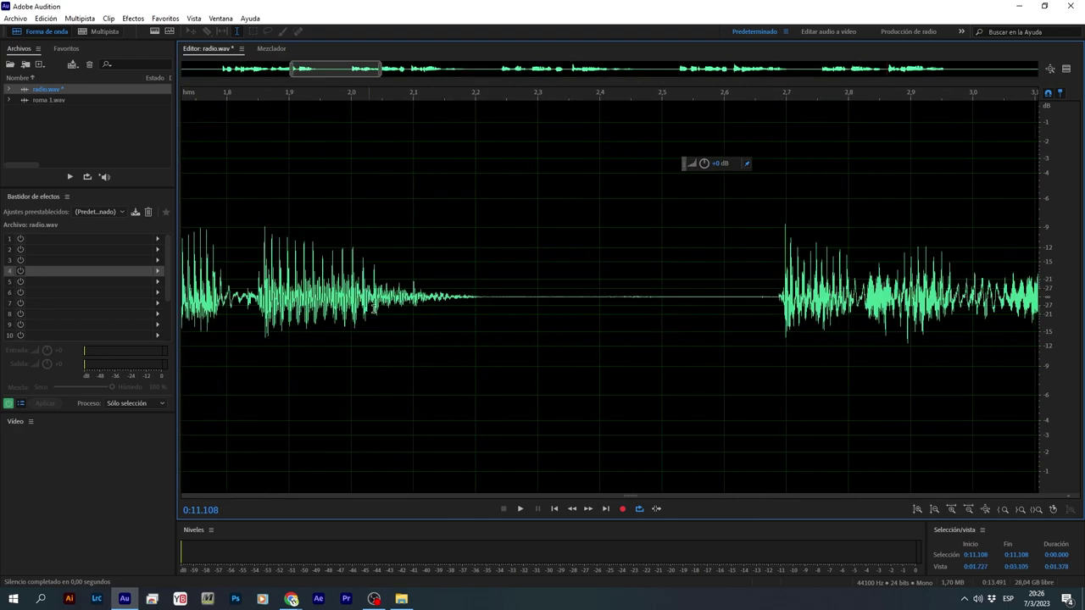
scroll(374, 309, "down", 3)
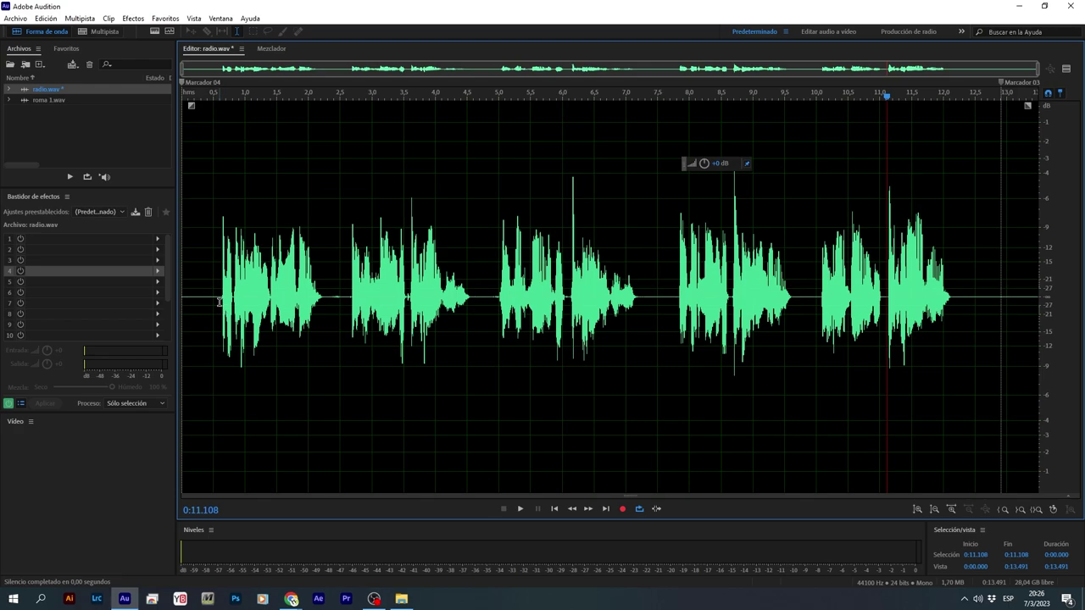
left_click(218, 301)
key("space")
key("space")
scroll(294, 309, "up", 2)
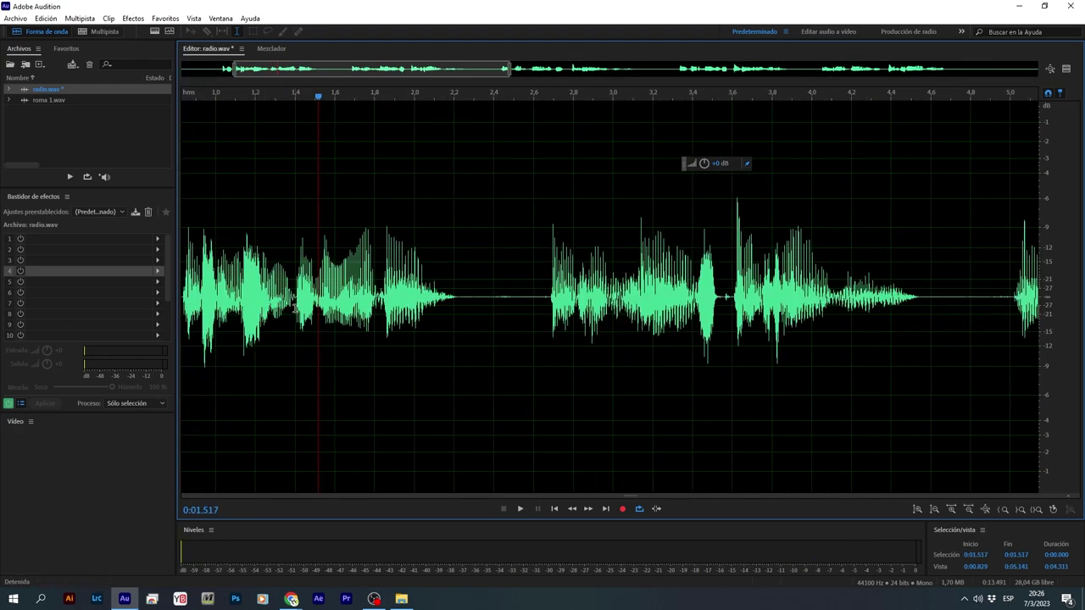
scroll(294, 308, "up", 1)
key("space")
key("space")
left_click(201, 302)
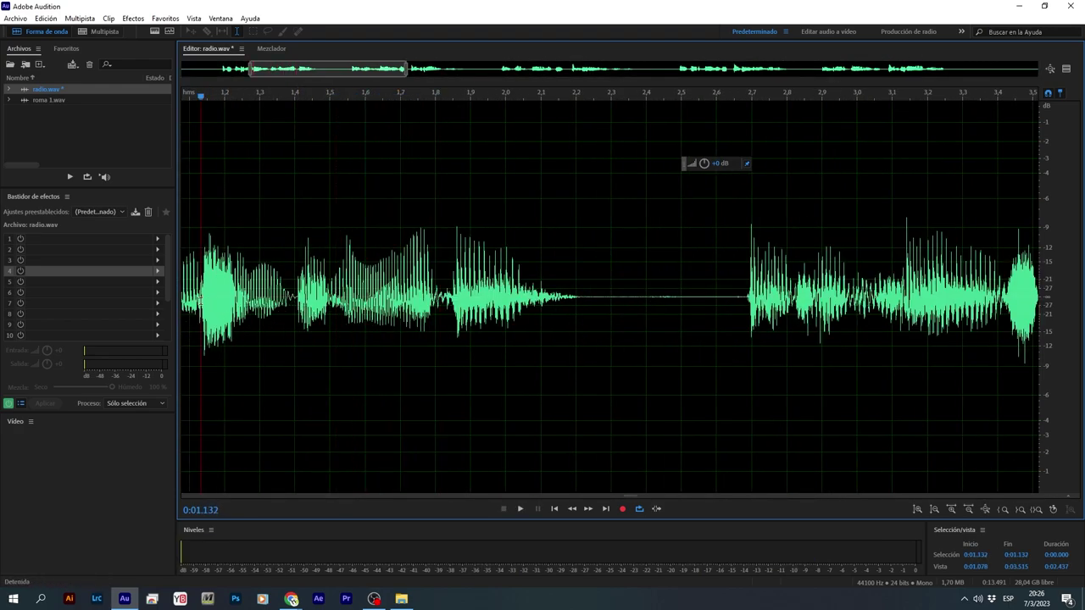
Step: Select the sibilant from 0:01.135 to 0:01.228, listen to it, and attenuate it slightly
scroll(204, 302, "up", 4)
left_click_drag(218, 301, 459, 346)
key("space")
key("space")
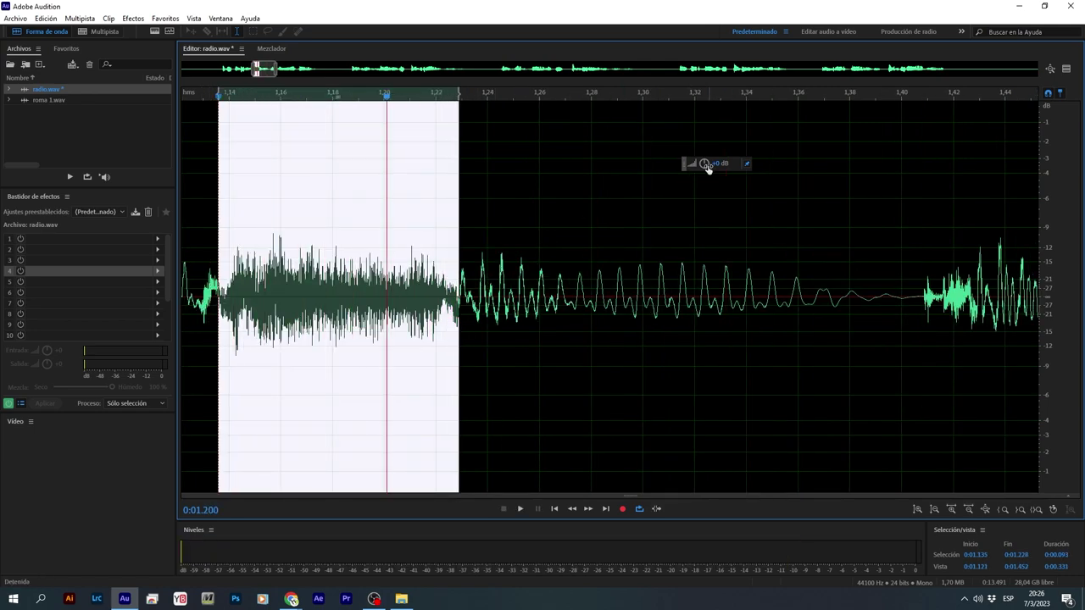
left_click_drag(703, 163, 703, 163)
scroll(534, 351, "down", 6)
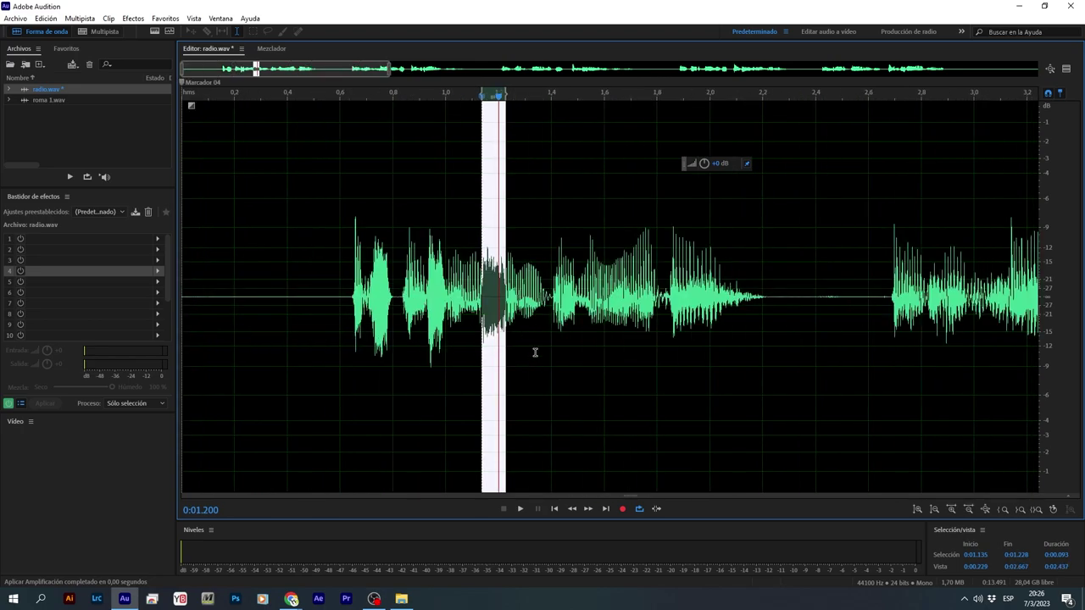
left_click(383, 357)
Step: Play the fourth phrase from 0:08.000 and examine its waveform for harsh sibilance
scroll(417, 359, "down", 3)
left_click(692, 313)
key("space")
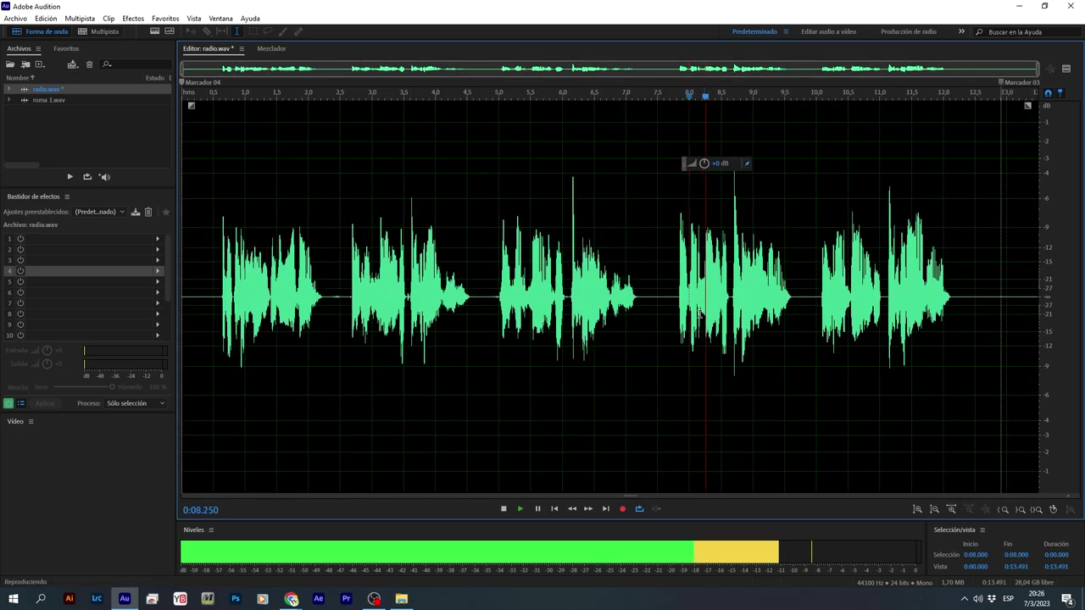
key("space")
scroll(695, 313, "up", 3)
key("space")
scroll(666, 317, "up", 7)
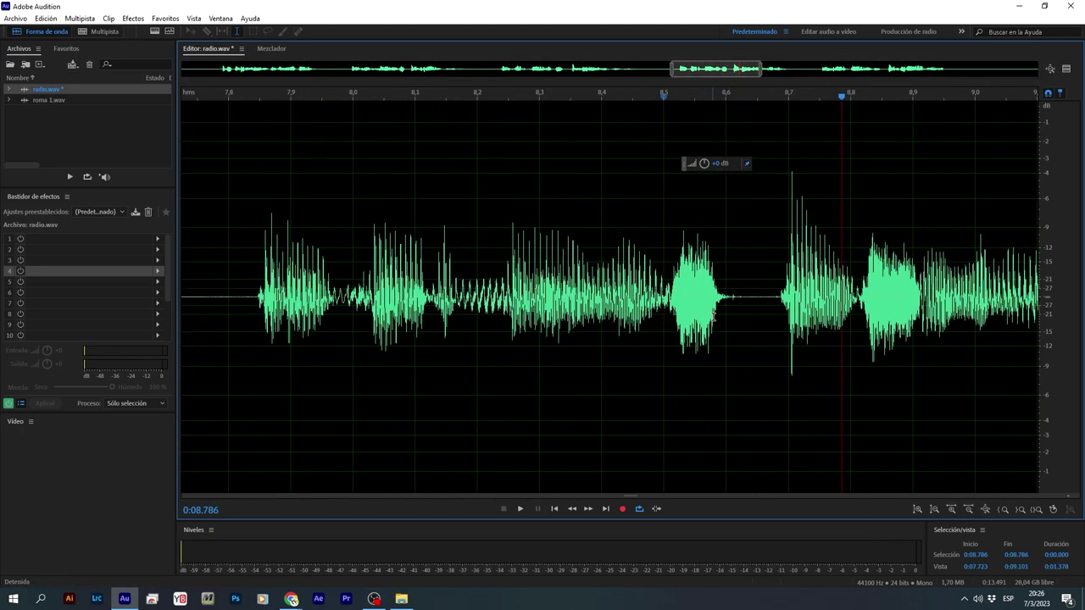
scroll(669, 334, "down", 6)
key("space")
Step: Select the sibilant from 0:08.507 to 0:08.606 and attenuate it by about 1.5 dB
scroll(528, 314, "up", 5)
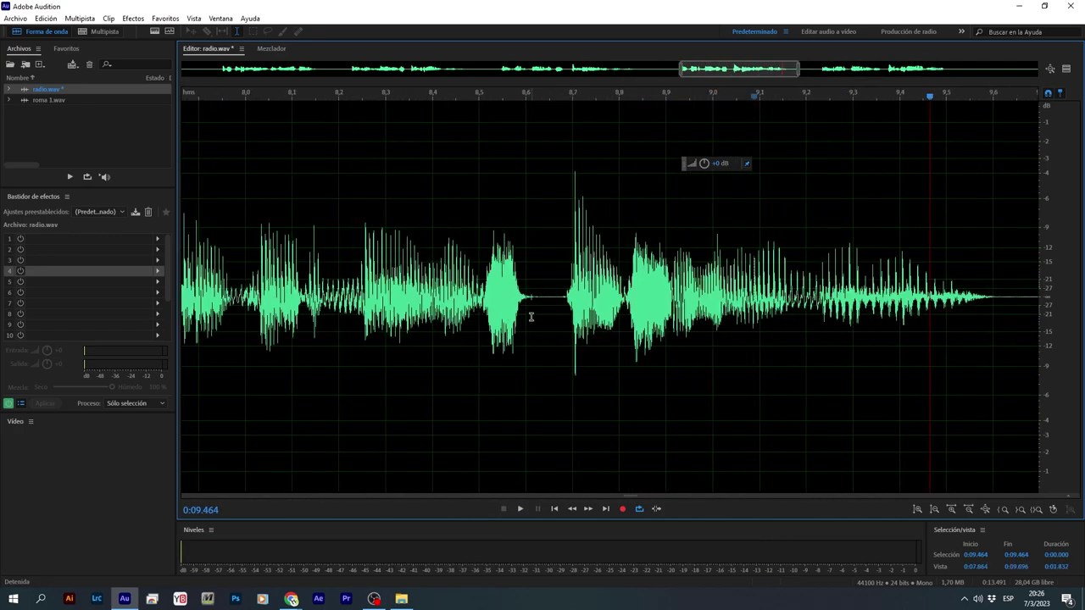
left_click_drag(488, 310, 567, 350)
left_click_drag(706, 164, 690, 165)
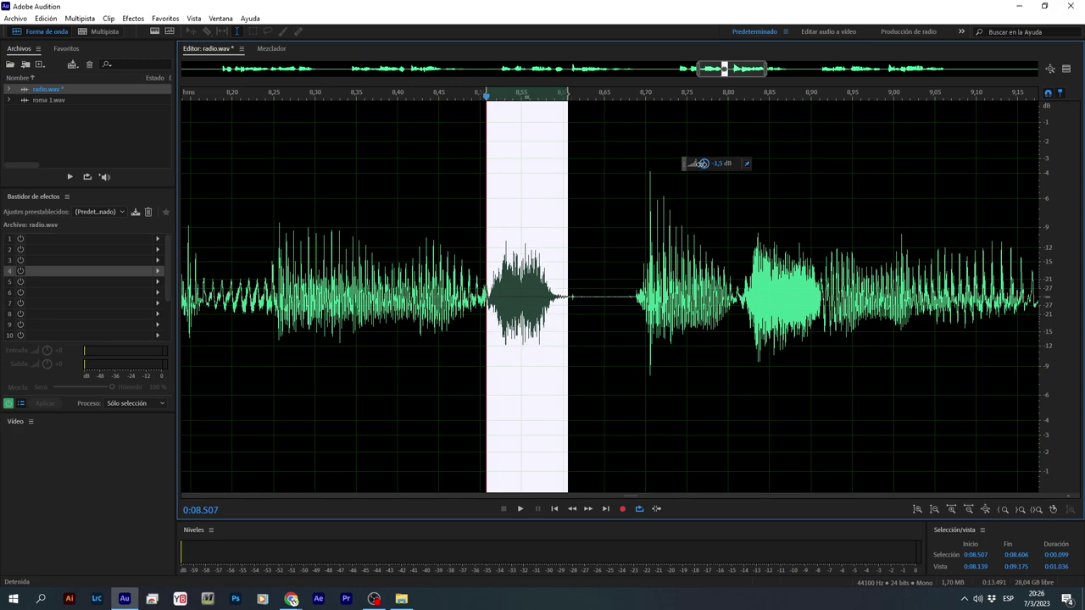
left_click(610, 351)
Step: Silence the gap after that sibilant, from 0:08.609 to 0:08.681
left_click_drag(571, 310, 630, 350)
right_click(608, 333)
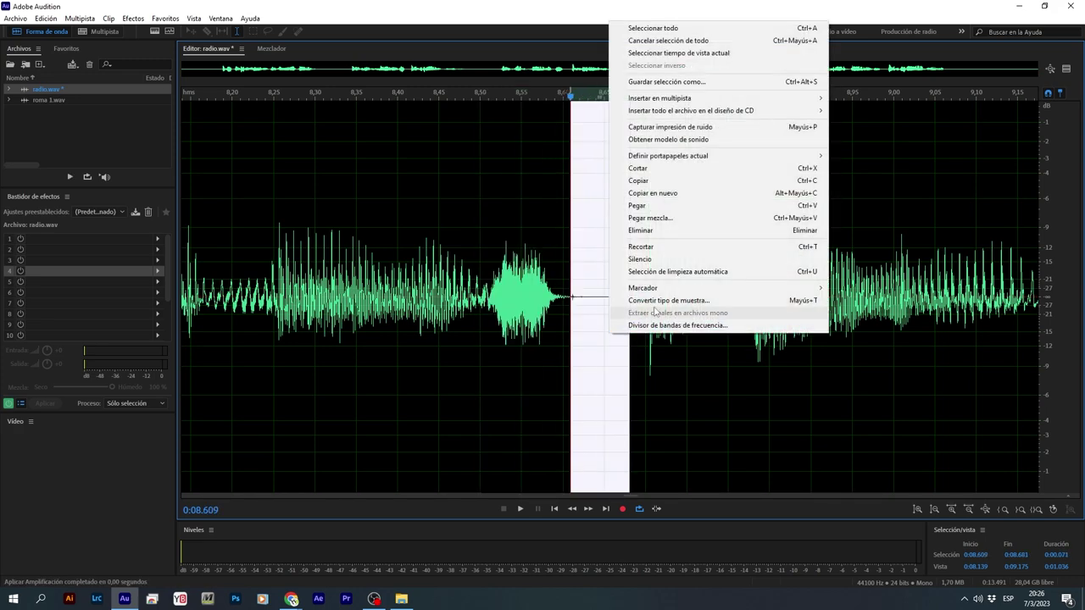
left_click(667, 268)
Step: Save the processed recording as toma 2.wav on the Desktop in Wave PCM format
scroll(644, 321, "down", 10)
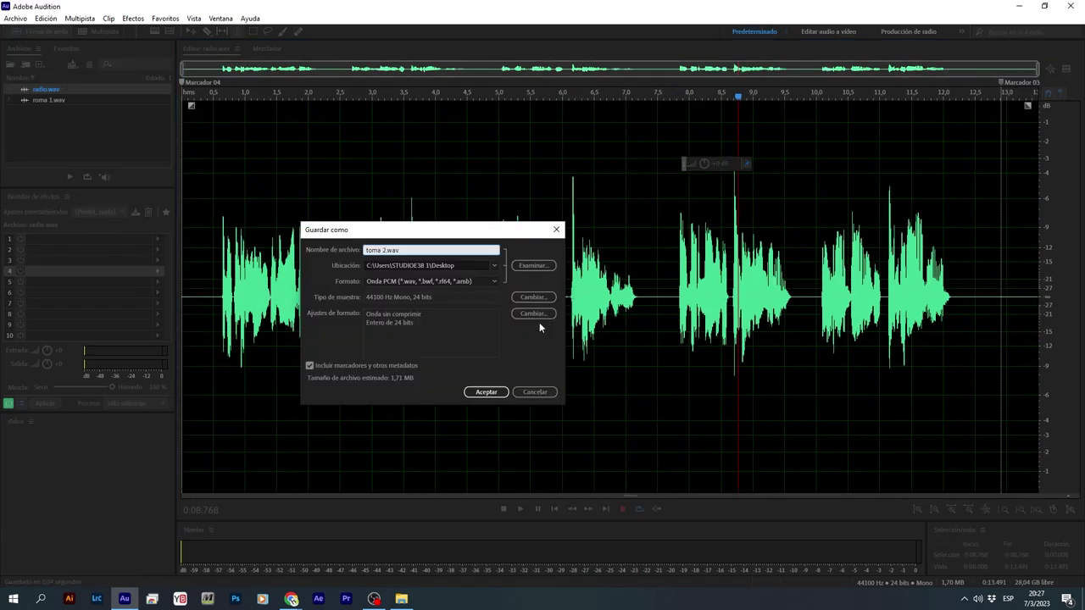
left_click(493, 393)
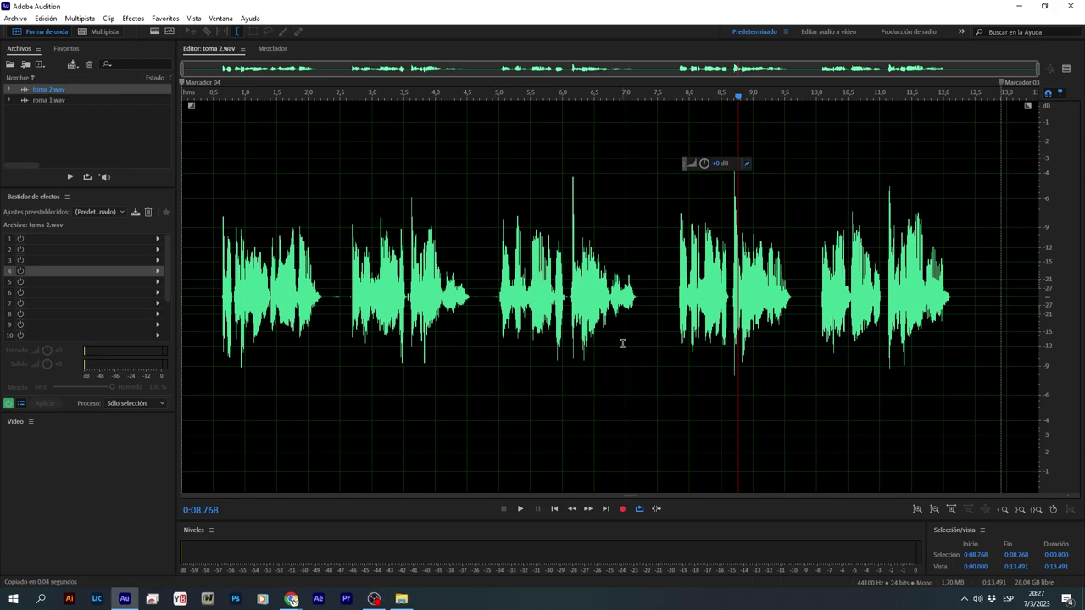